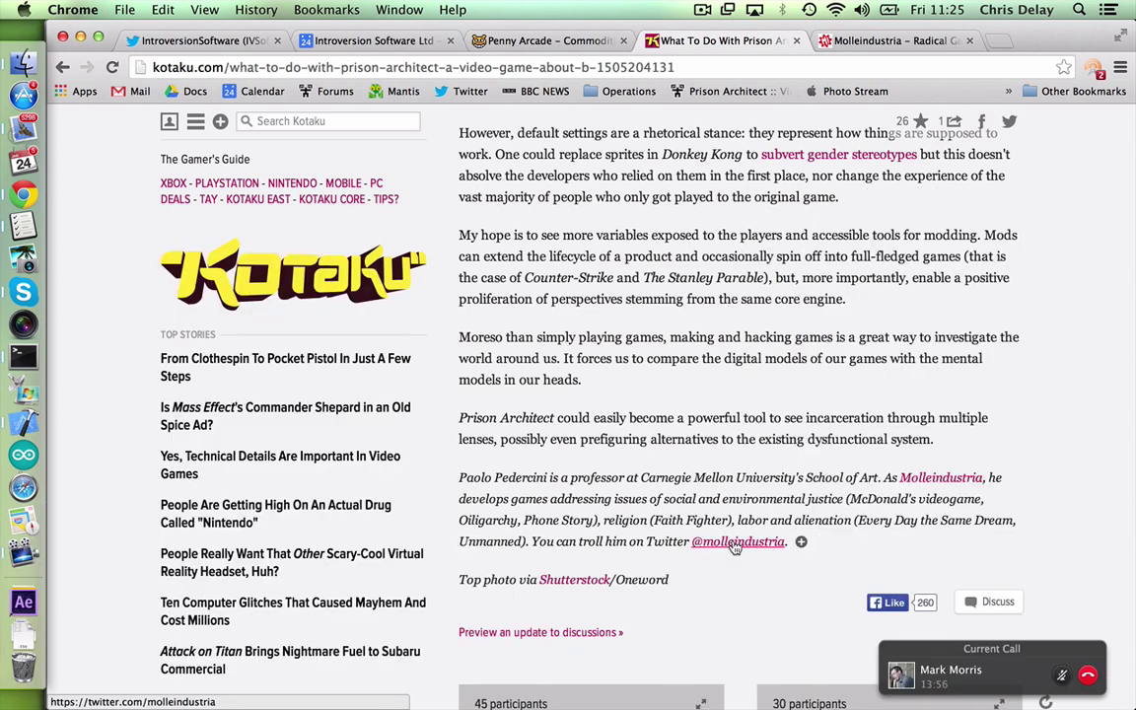
Go back to the beginning of the Kotaku article on Prison Architect and view its headline, lead photo and opening paragraph.
{"action": "scroll", "coordinate": [717, 529], "scroll_direction": "up", "scroll_amount": 20}
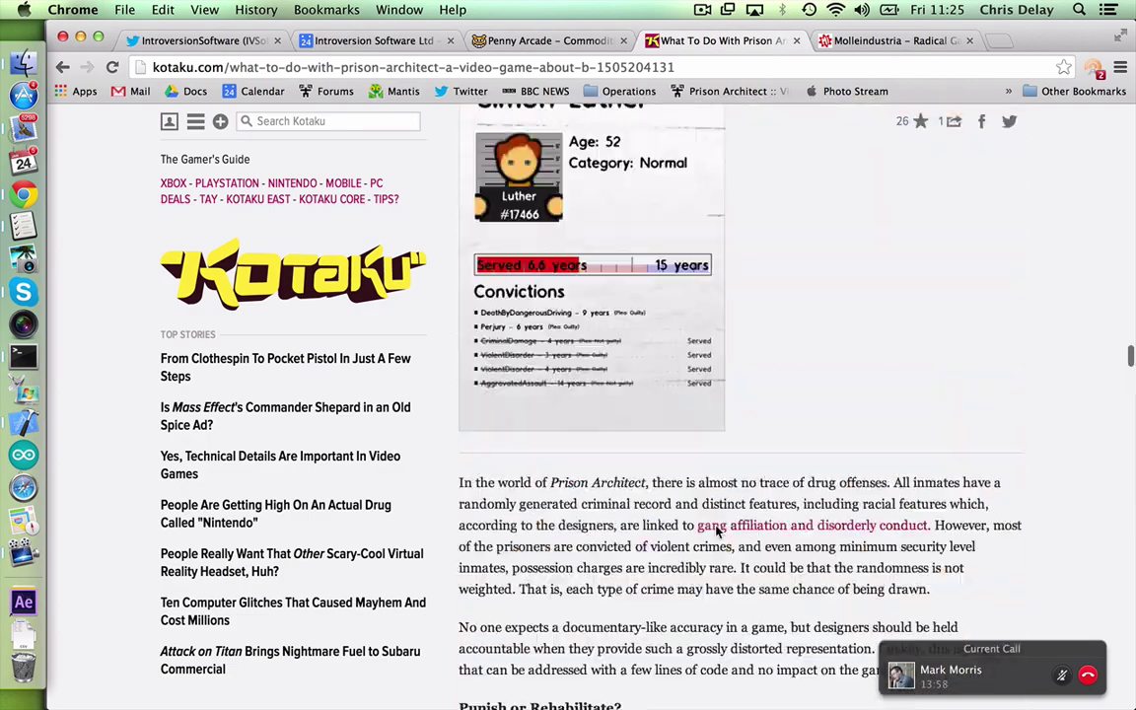
{"action": "scroll", "coordinate": [716, 525], "scroll_direction": "up", "scroll_amount": 3}
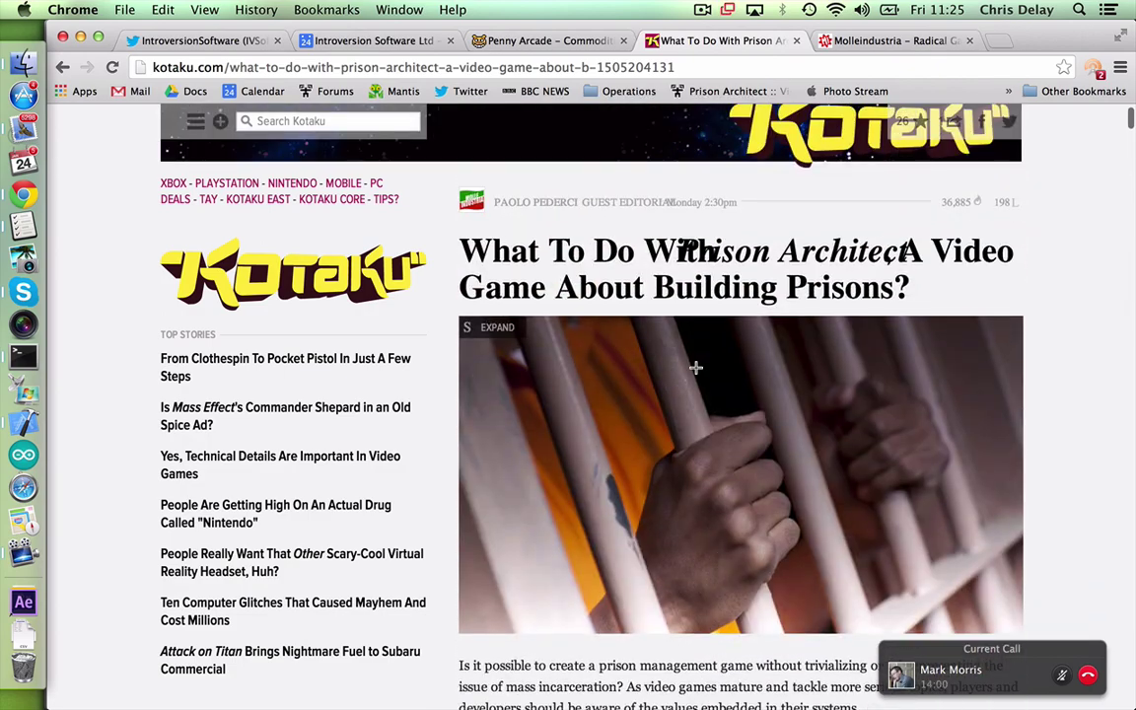
{"action": "mouse_move", "coordinate": [623, 211]}
{"action": "scroll", "coordinate": [623, 211], "scroll_direction": "up", "scroll_amount": 2}
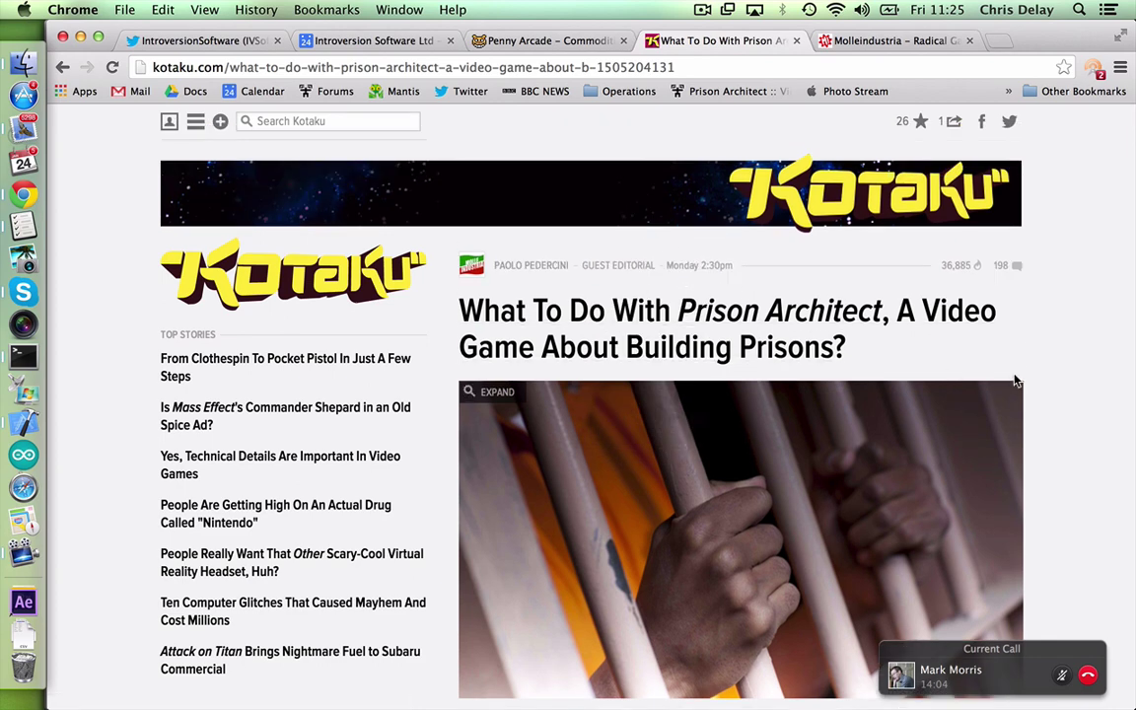
{"action": "scroll", "coordinate": [1016, 381], "scroll_direction": "down", "scroll_amount": 1}
{"action": "scroll", "coordinate": [1085, 418], "scroll_direction": "down", "scroll_amount": 4}
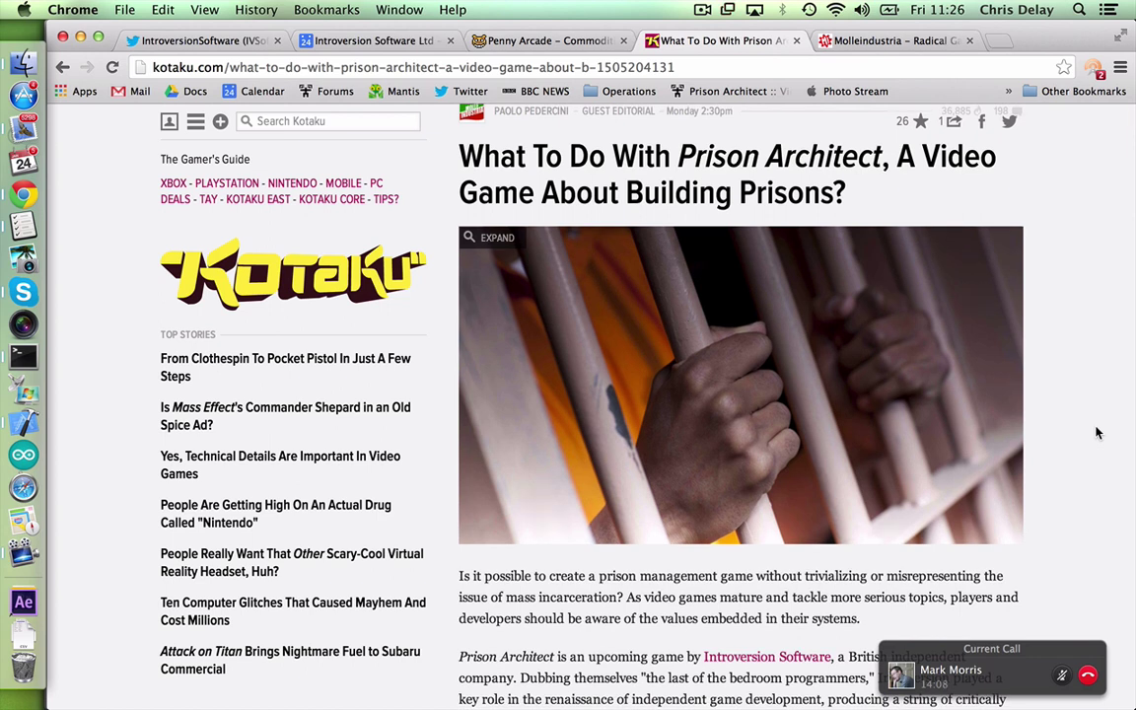
{"action": "scroll", "coordinate": [1096, 432], "scroll_direction": "down", "scroll_amount": 3}
{"action": "scroll", "coordinate": [1096, 432], "scroll_direction": "up", "scroll_amount": 3}
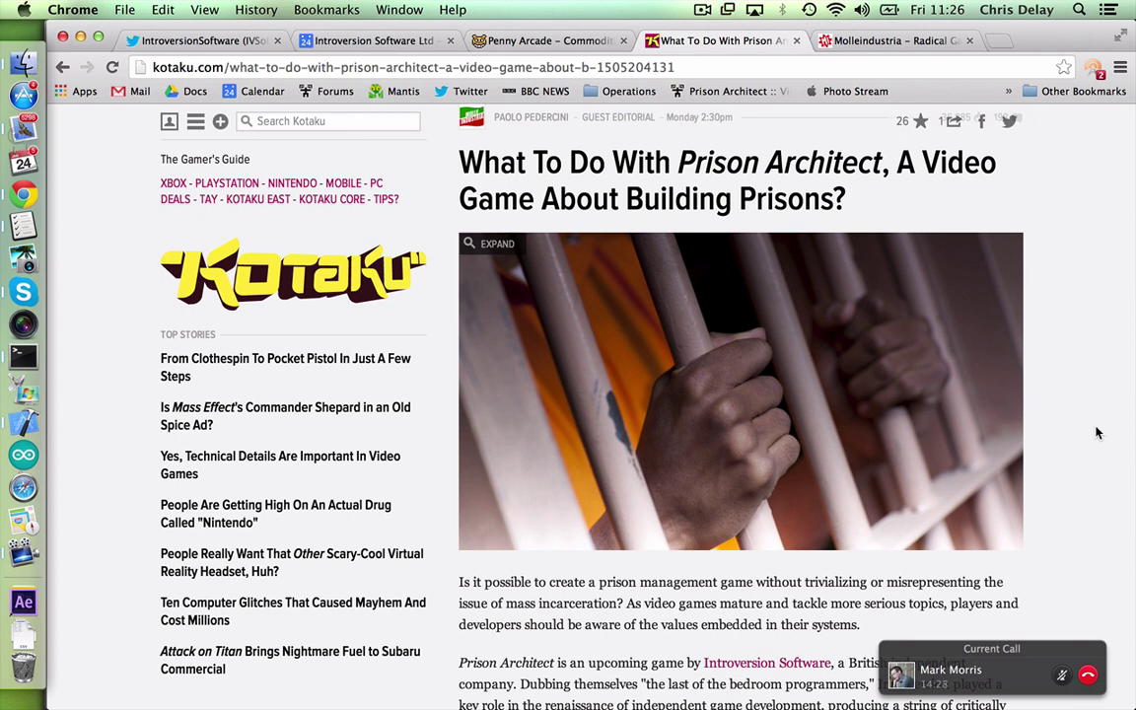
{"action": "scroll", "coordinate": [1096, 432], "scroll_direction": "down", "scroll_amount": 1}
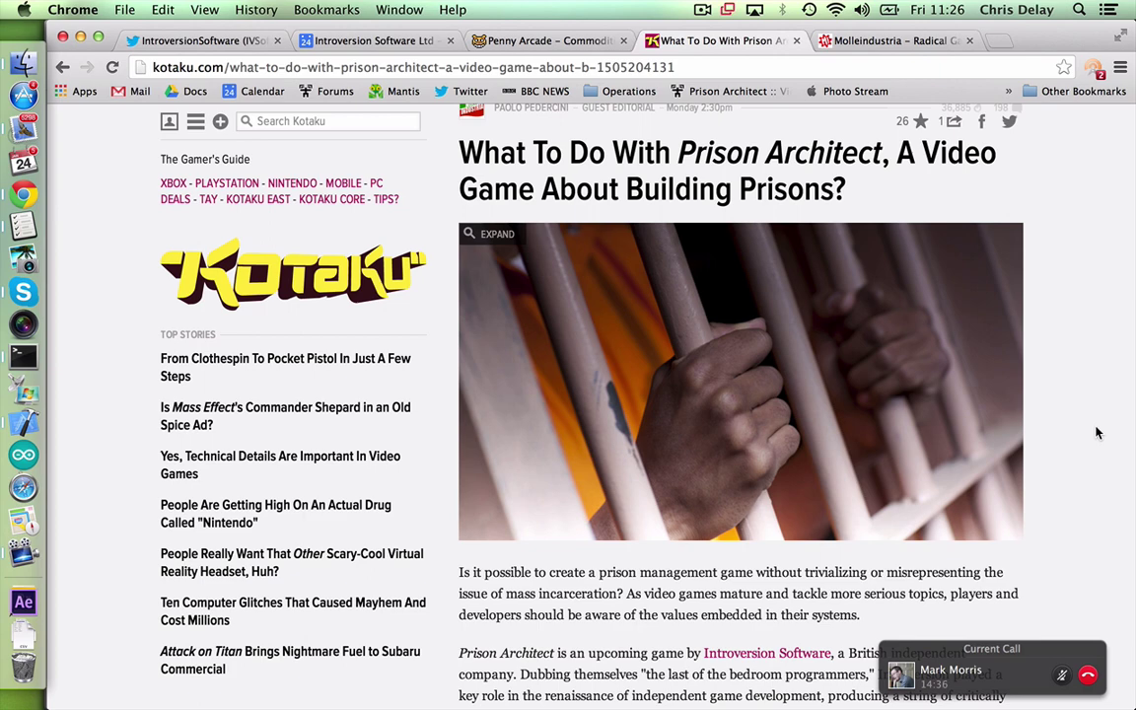
Skim the article from the introduction through the incarceration chart and the drug offences section to the prison Valuation screenshot.
{"action": "scroll", "coordinate": [1096, 431], "scroll_direction": "down", "scroll_amount": 10}
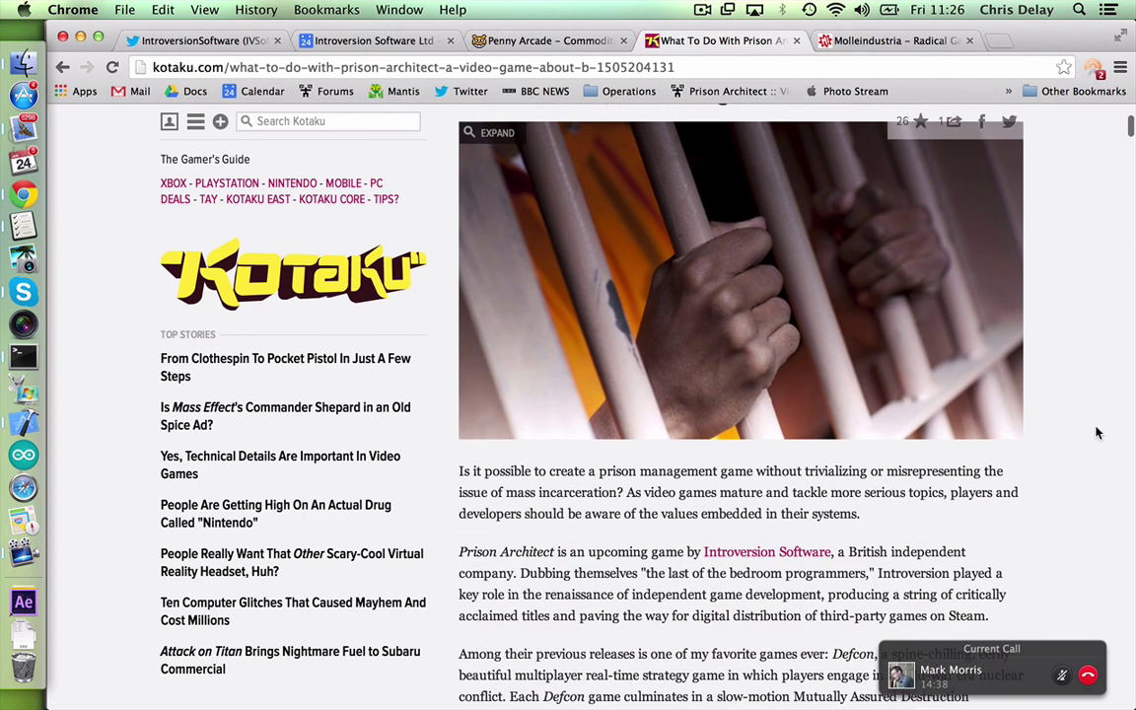
{"action": "scroll", "coordinate": [1096, 432], "scroll_direction": "down", "scroll_amount": 10}
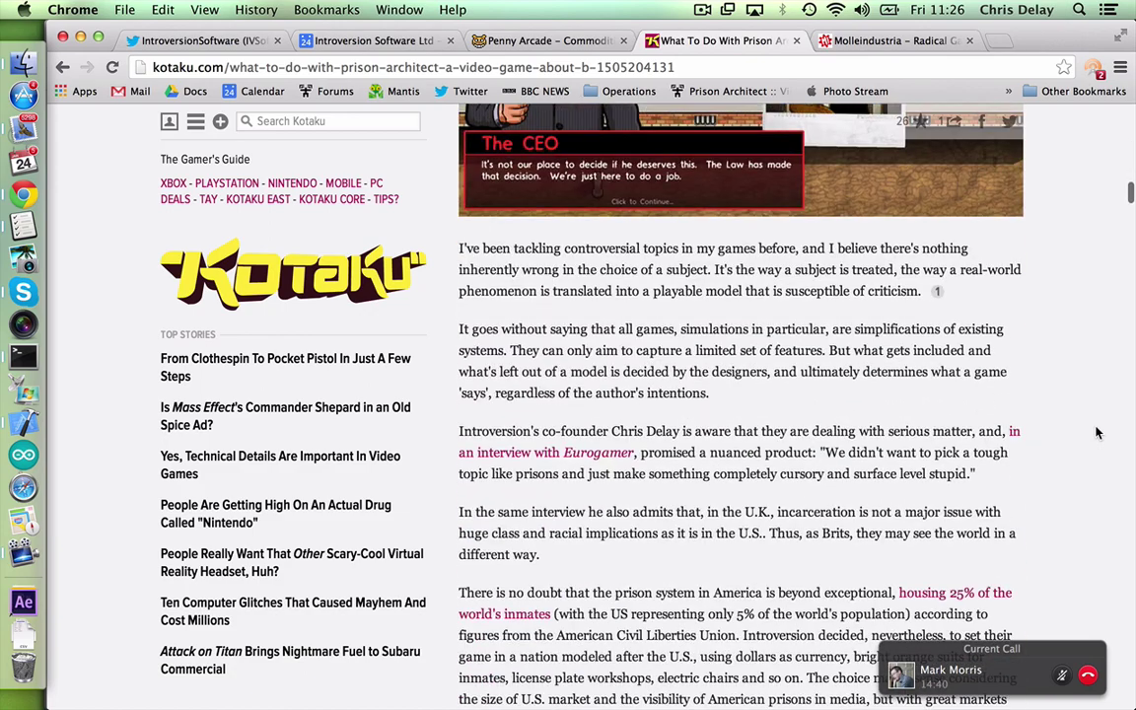
{"action": "scroll", "coordinate": [1097, 432], "scroll_direction": "down", "scroll_amount": 5}
{"action": "scroll", "coordinate": [1097, 432], "scroll_direction": "down", "scroll_amount": 5}
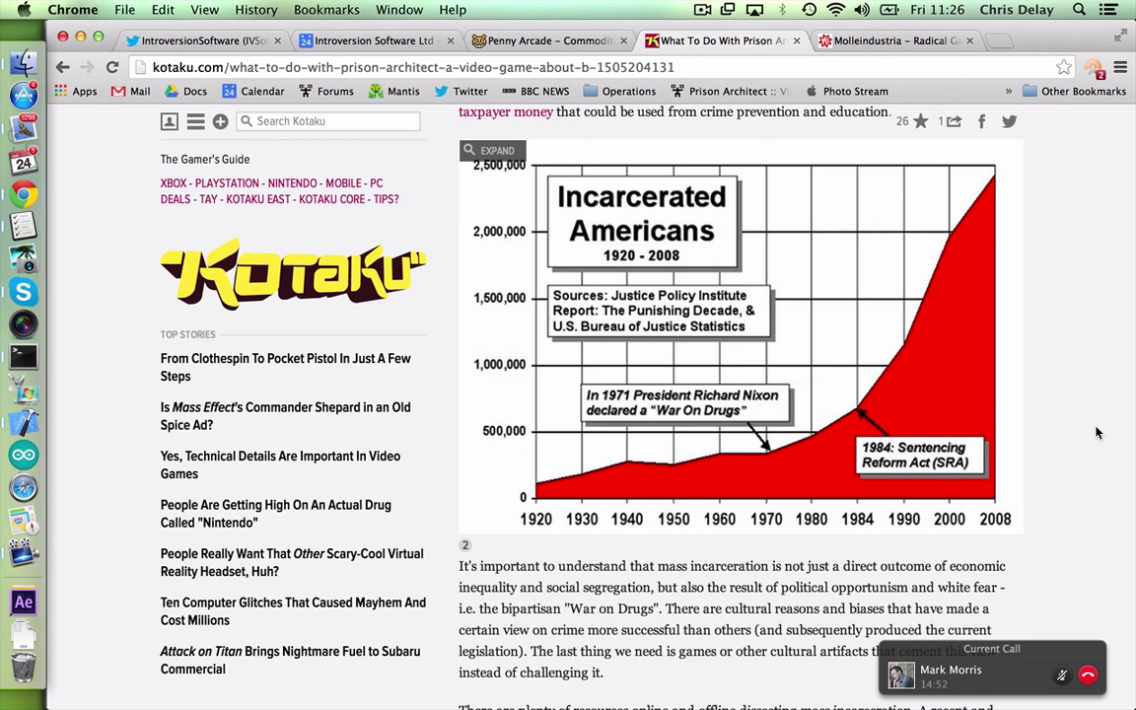
{"action": "scroll", "coordinate": [1096, 431], "scroll_direction": "down", "scroll_amount": 20}
{"action": "scroll", "coordinate": [1097, 432], "scroll_direction": "down", "scroll_amount": 10}
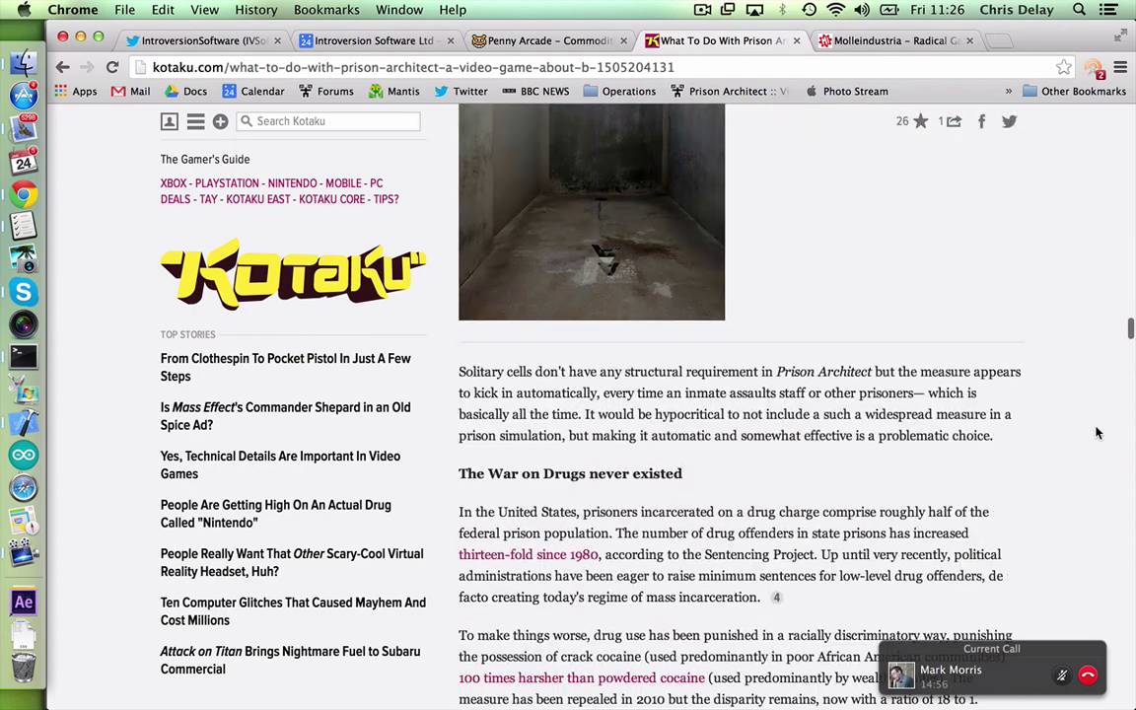
{"action": "scroll", "coordinate": [1097, 431], "scroll_direction": "down", "scroll_amount": 15}
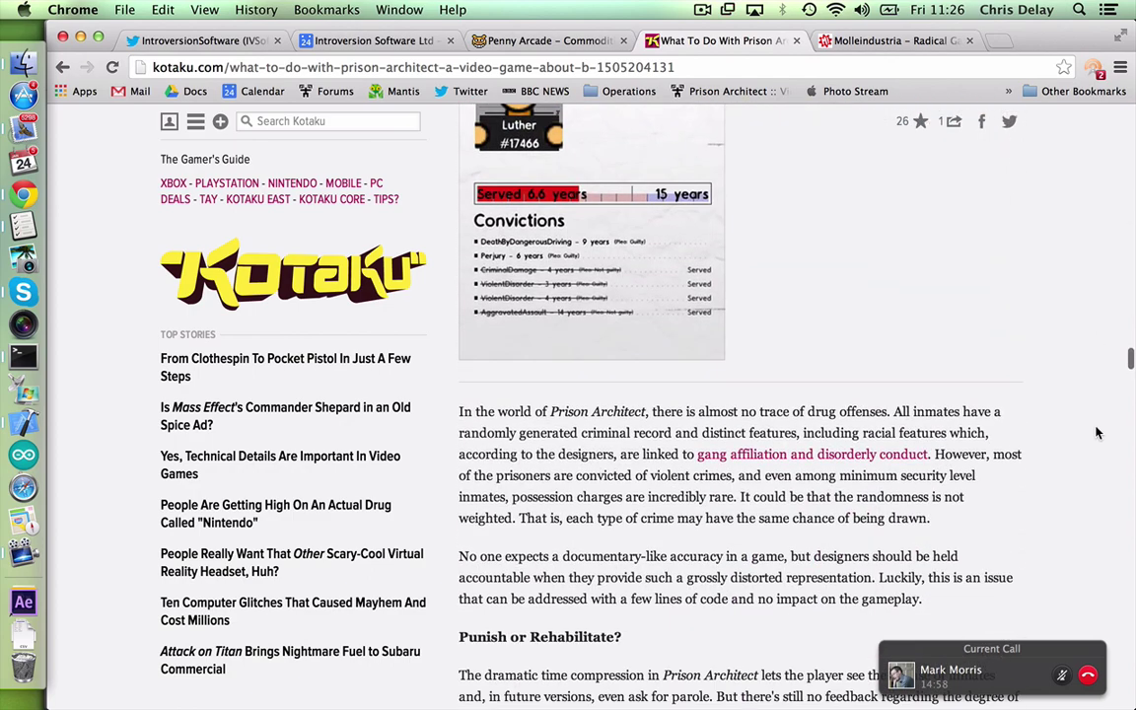
{"action": "scroll", "coordinate": [1097, 432], "scroll_direction": "down", "scroll_amount": 5}
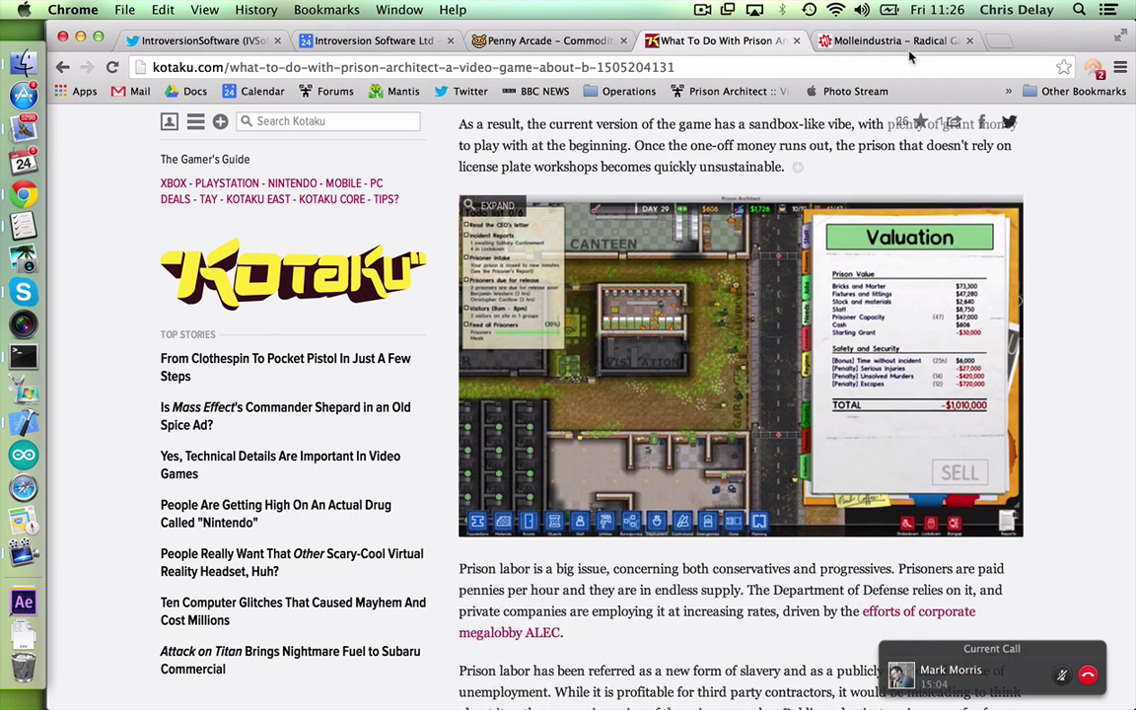
Switch to the open Molleindustria site and look over its featured game and the grid of game thumbnails.
{"action": "left_click", "coordinate": [817, 43]}
{"action": "scroll", "coordinate": [698, 341], "scroll_direction": "up", "scroll_amount": 2}
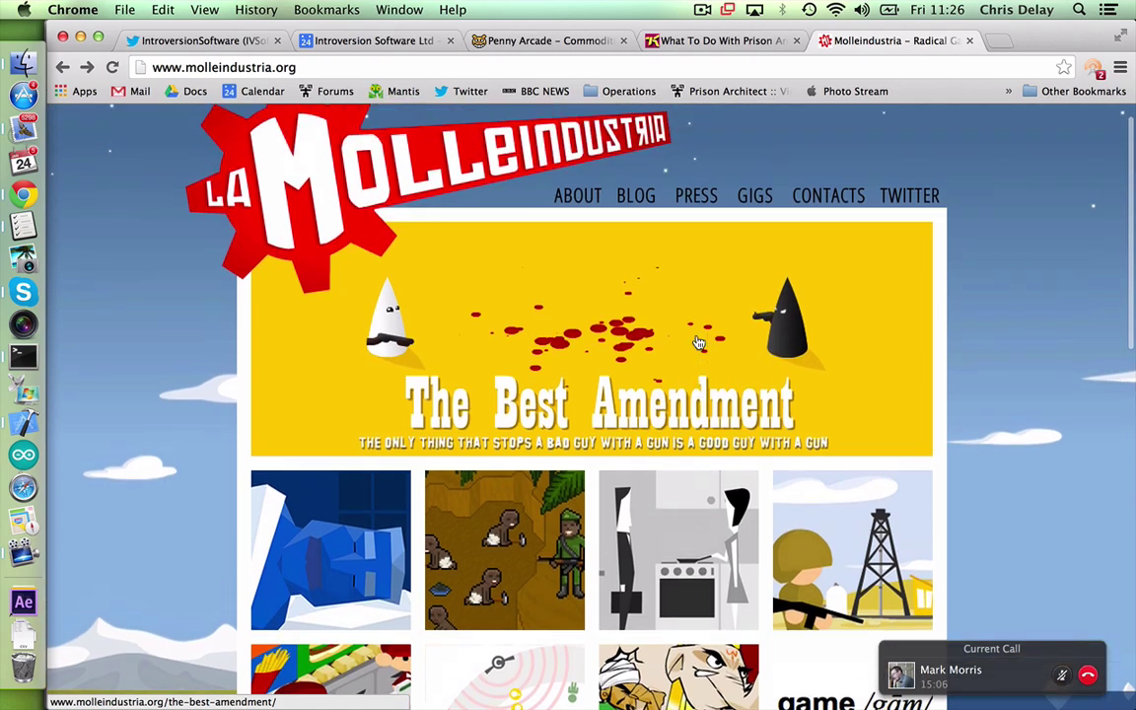
{"action": "scroll", "coordinate": [698, 341], "scroll_direction": "down", "scroll_amount": 6}
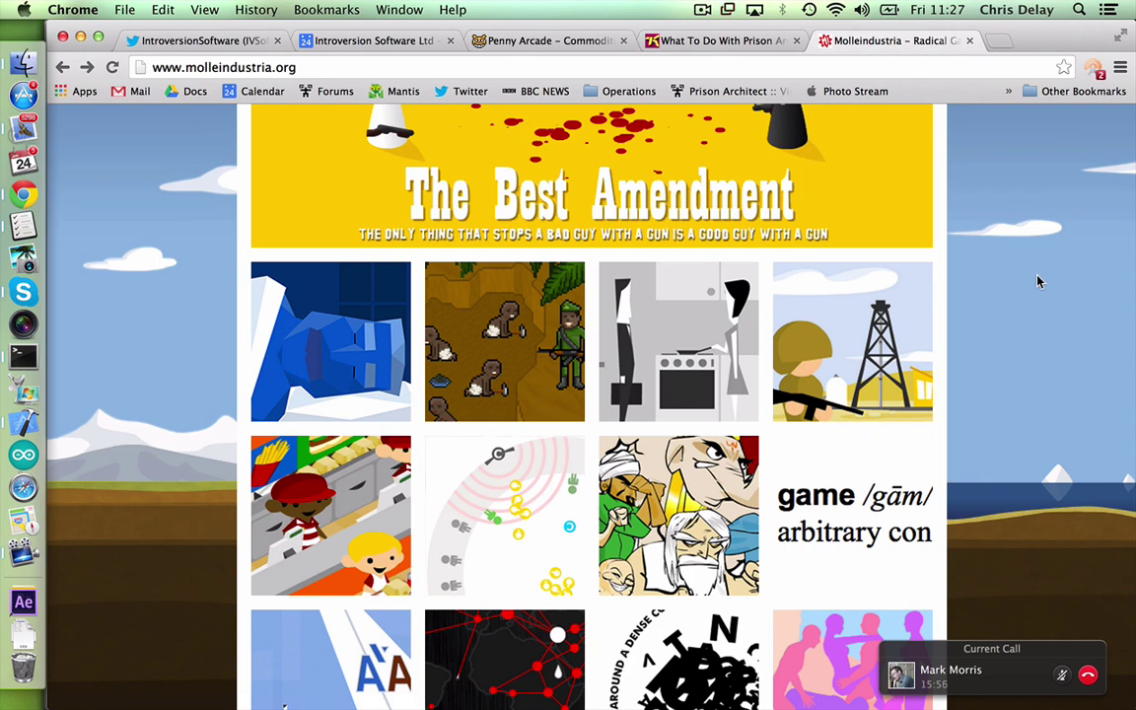
Return to the Kotaku article and review its opening paragraphs on Introversion Software and Defcon, including the world map screenshot.
{"action": "left_click", "coordinate": [725, 43]}
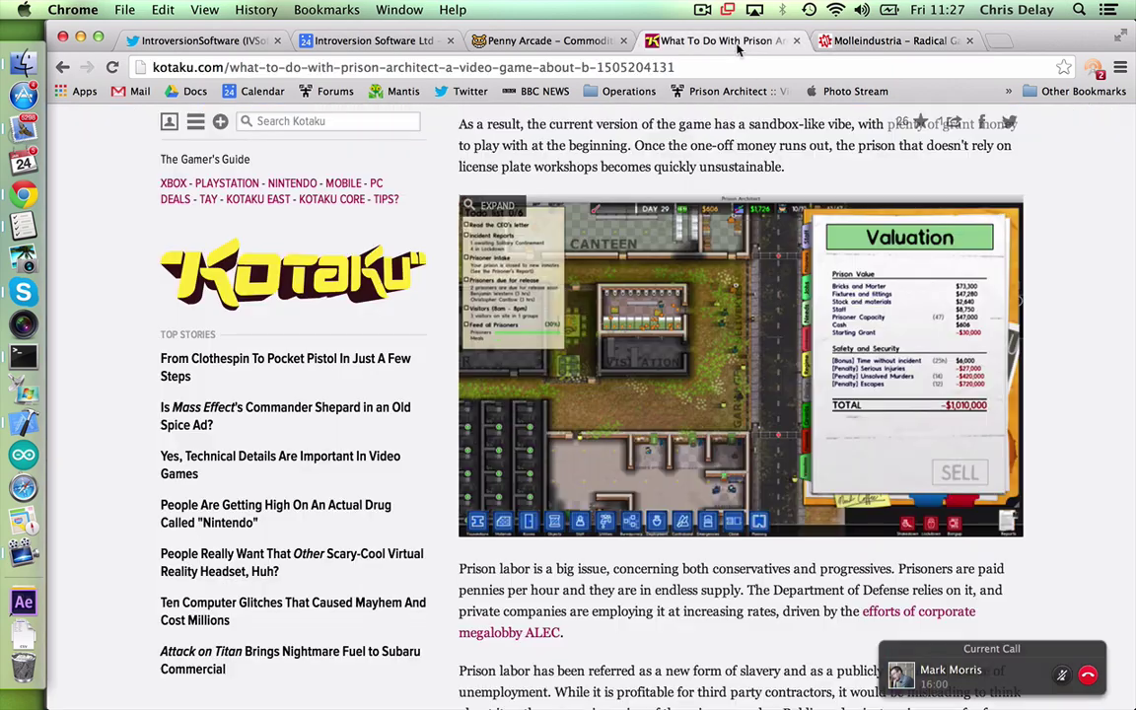
{"action": "scroll", "coordinate": [1019, 370], "scroll_direction": "down", "scroll_amount": 2}
{"action": "scroll", "coordinate": [1021, 325], "scroll_direction": "up", "scroll_amount": 2}
{"action": "scroll", "coordinate": [1022, 326], "scroll_direction": "up", "scroll_amount": 15}
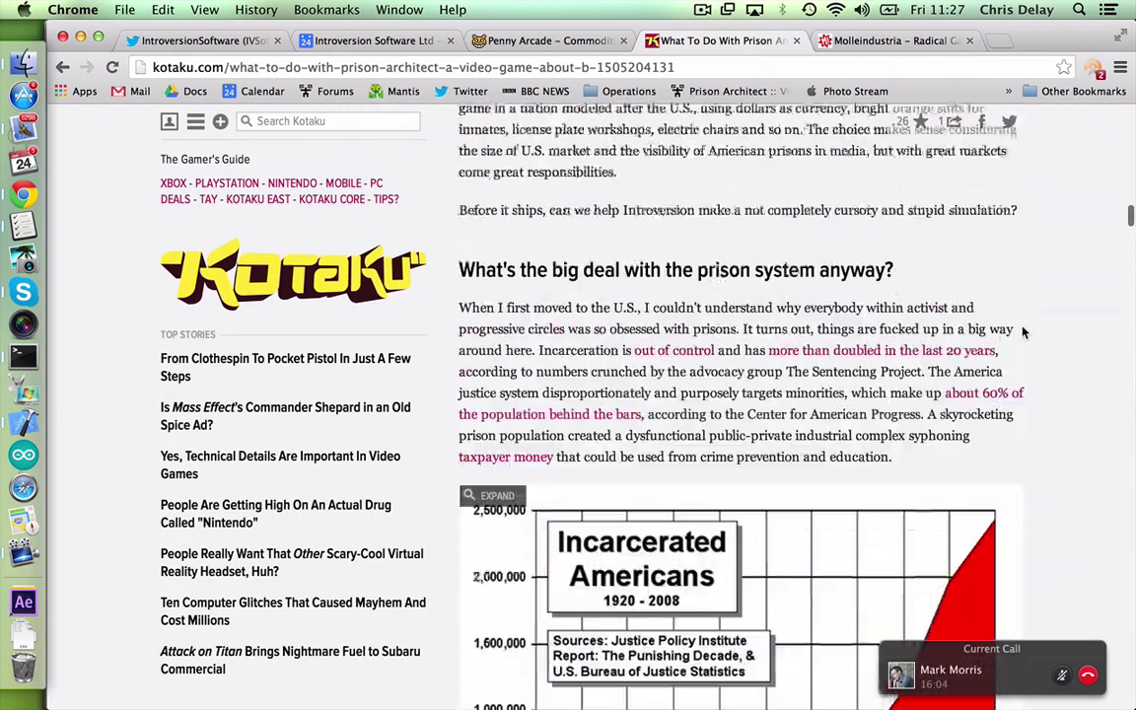
{"action": "scroll", "coordinate": [1022, 332], "scroll_direction": "up", "scroll_amount": 15}
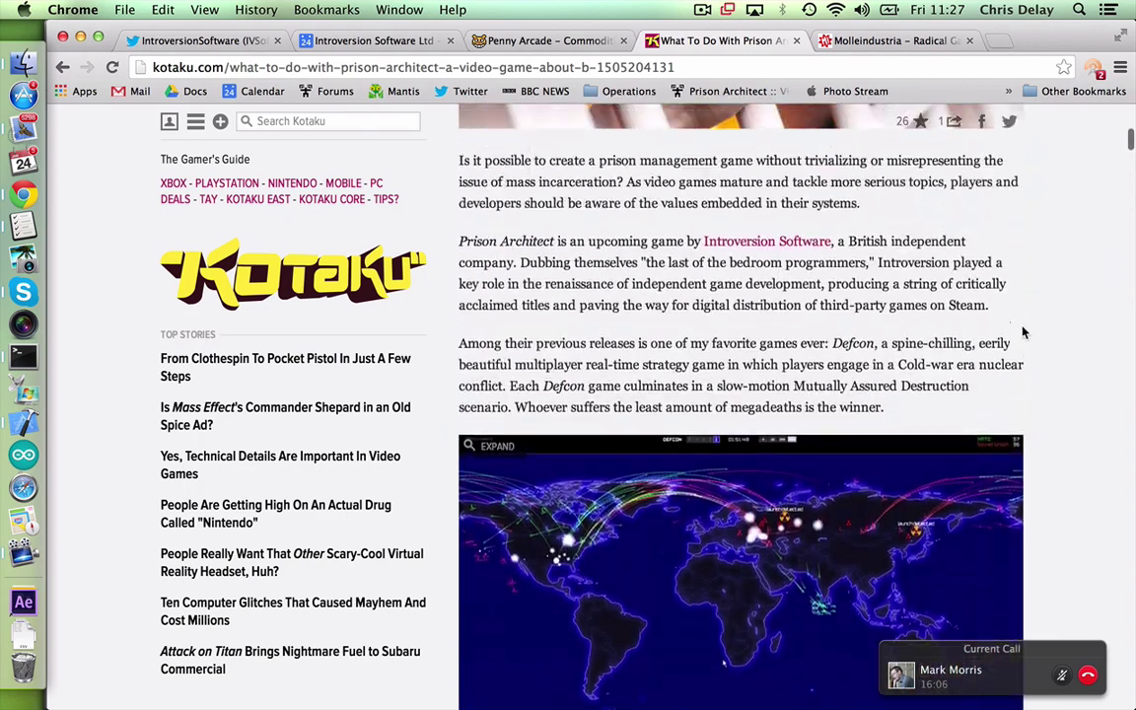
{"action": "scroll", "coordinate": [1023, 333], "scroll_direction": "up", "scroll_amount": 5}
{"action": "scroll", "coordinate": [1022, 326], "scroll_direction": "down", "scroll_amount": 3}
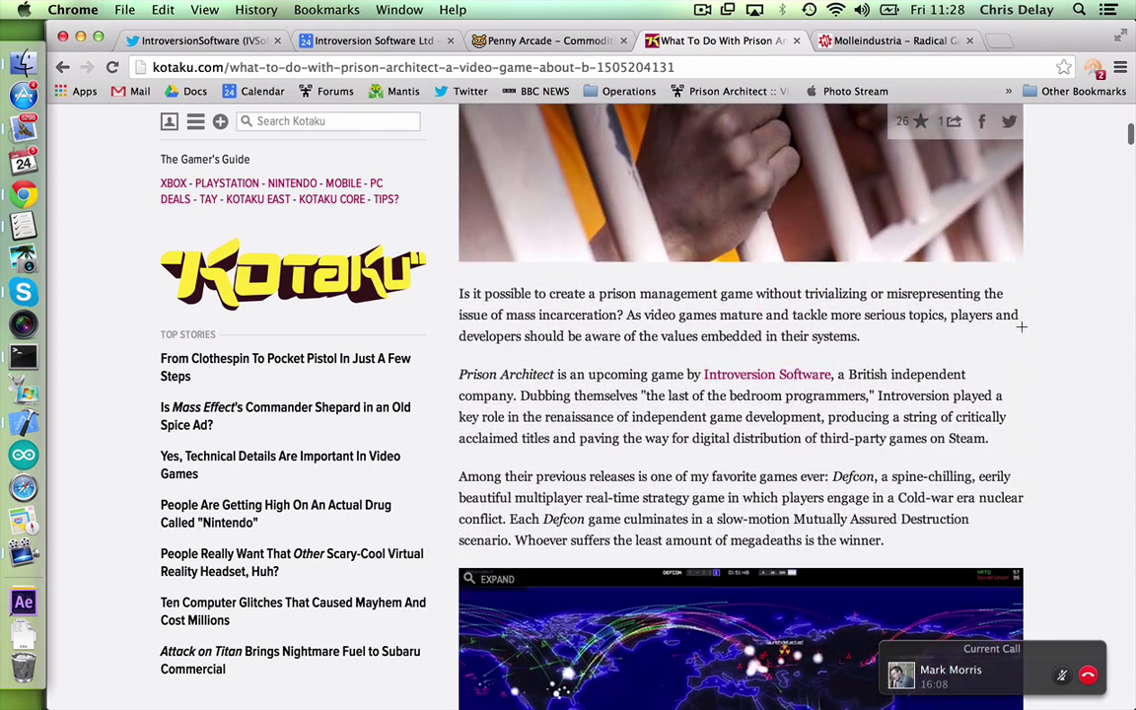
{"action": "scroll", "coordinate": [1021, 326], "scroll_direction": "down", "scroll_amount": 3}
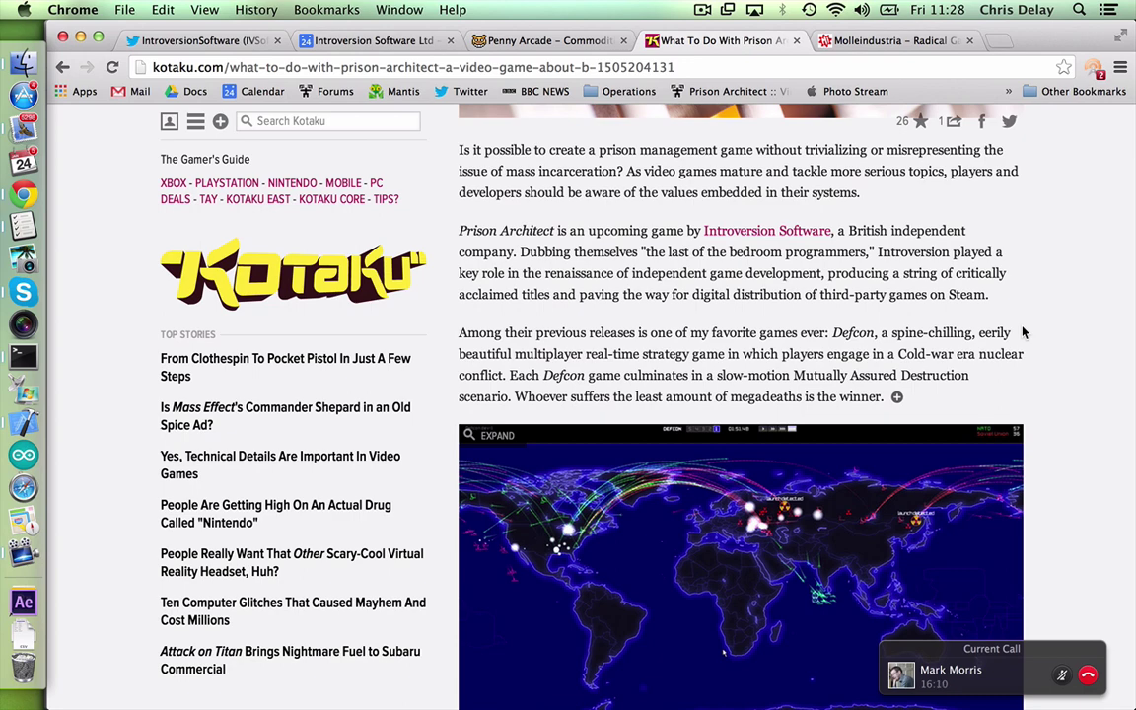
{"action": "scroll", "coordinate": [1023, 332], "scroll_direction": "down", "scroll_amount": 1}
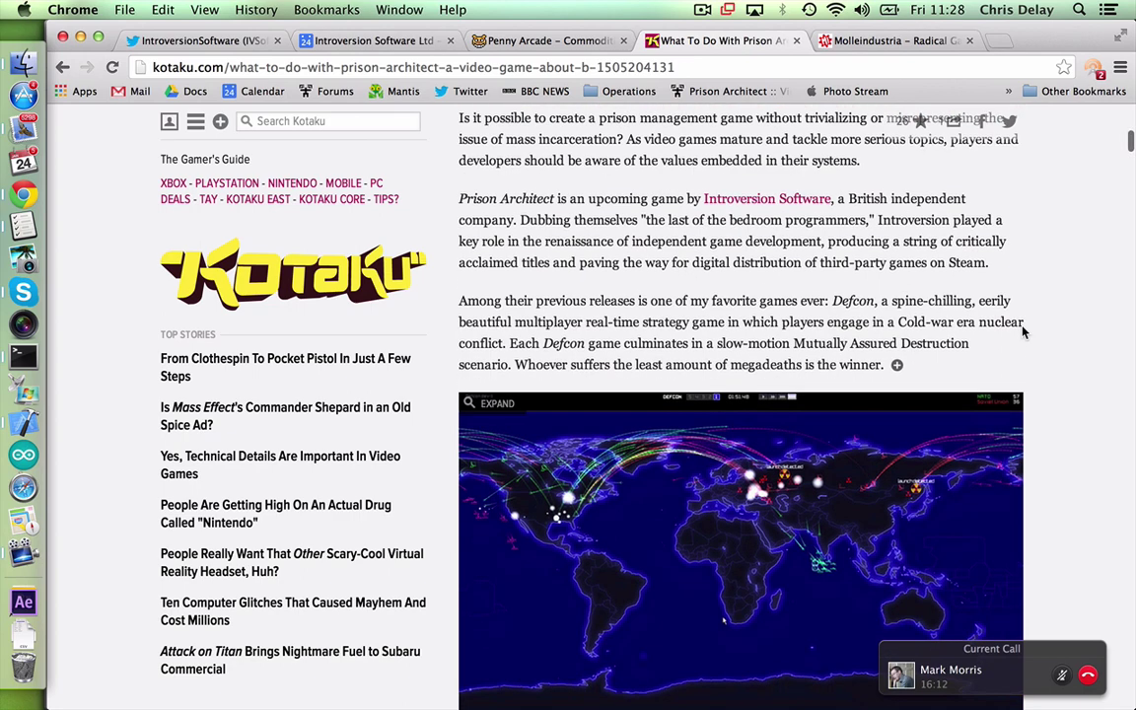
{"action": "scroll", "coordinate": [1023, 332], "scroll_direction": "down", "scroll_amount": 1}
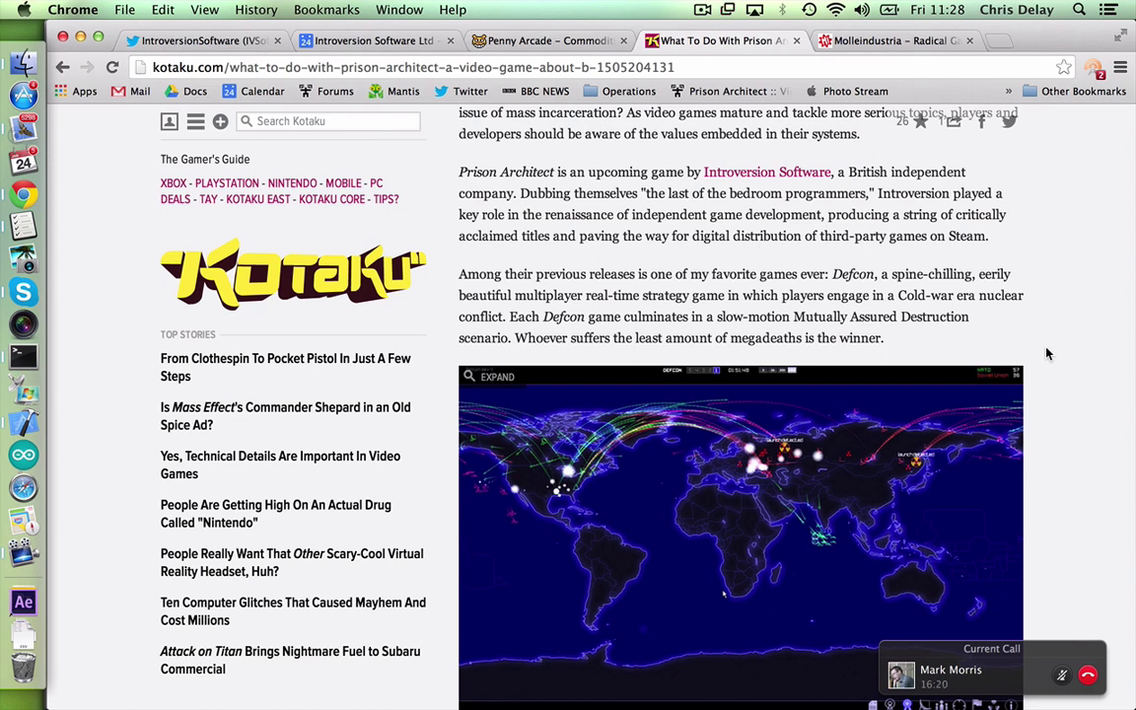
Read on through the paid alpha paragraph and the "Why talk about an unreleased game?" section.
{"action": "scroll", "coordinate": [1047, 353], "scroll_direction": "down", "scroll_amount": 10}
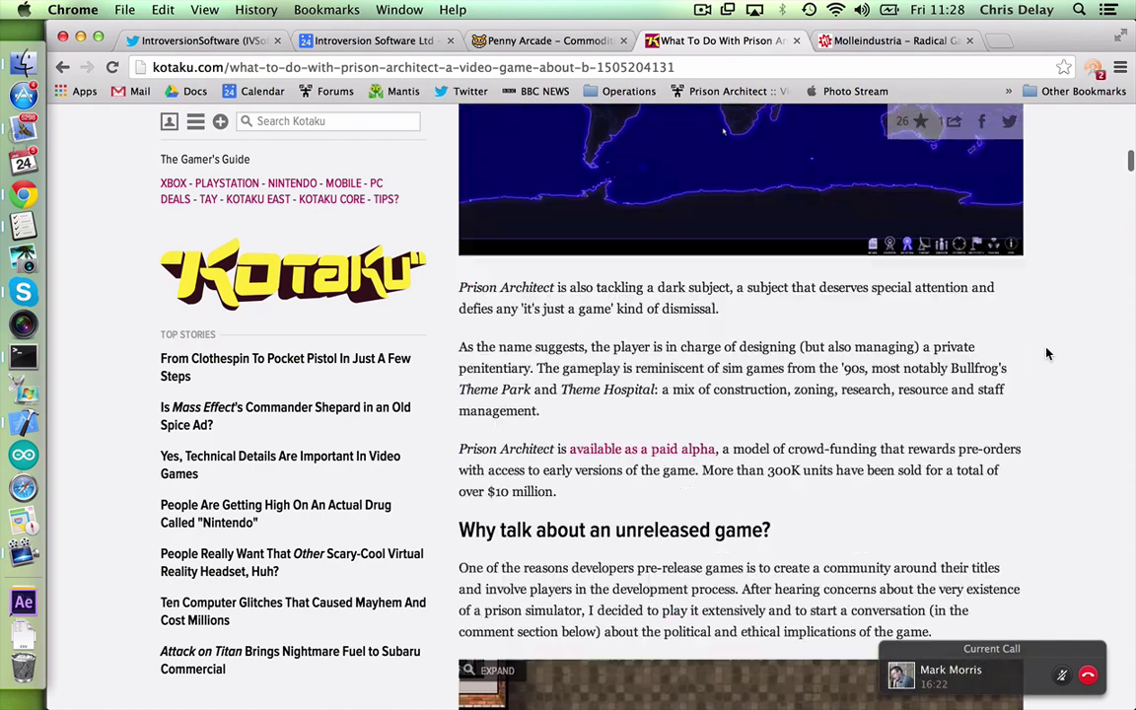
{"action": "scroll", "coordinate": [1048, 353], "scroll_direction": "down", "scroll_amount": 1}
{"action": "scroll", "coordinate": [1047, 353], "scroll_direction": "up", "scroll_amount": 4}
{"action": "scroll", "coordinate": [1047, 353], "scroll_direction": "up", "scroll_amount": 3}
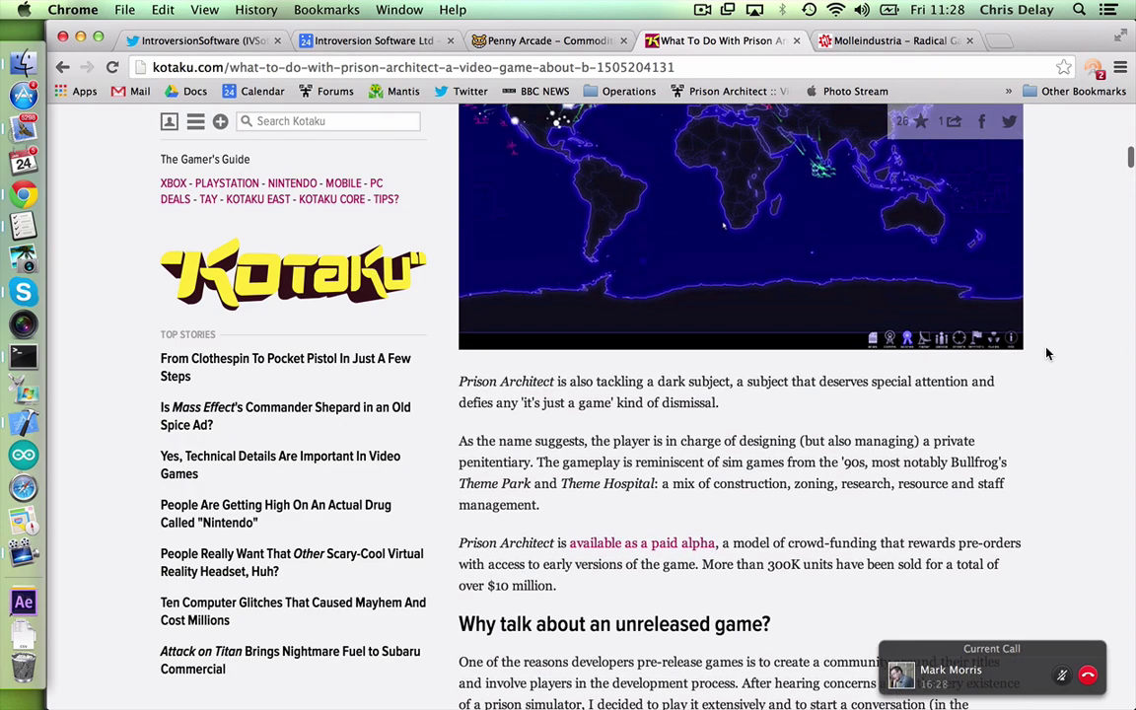
{"action": "scroll", "coordinate": [1047, 353], "scroll_direction": "down", "scroll_amount": 8}
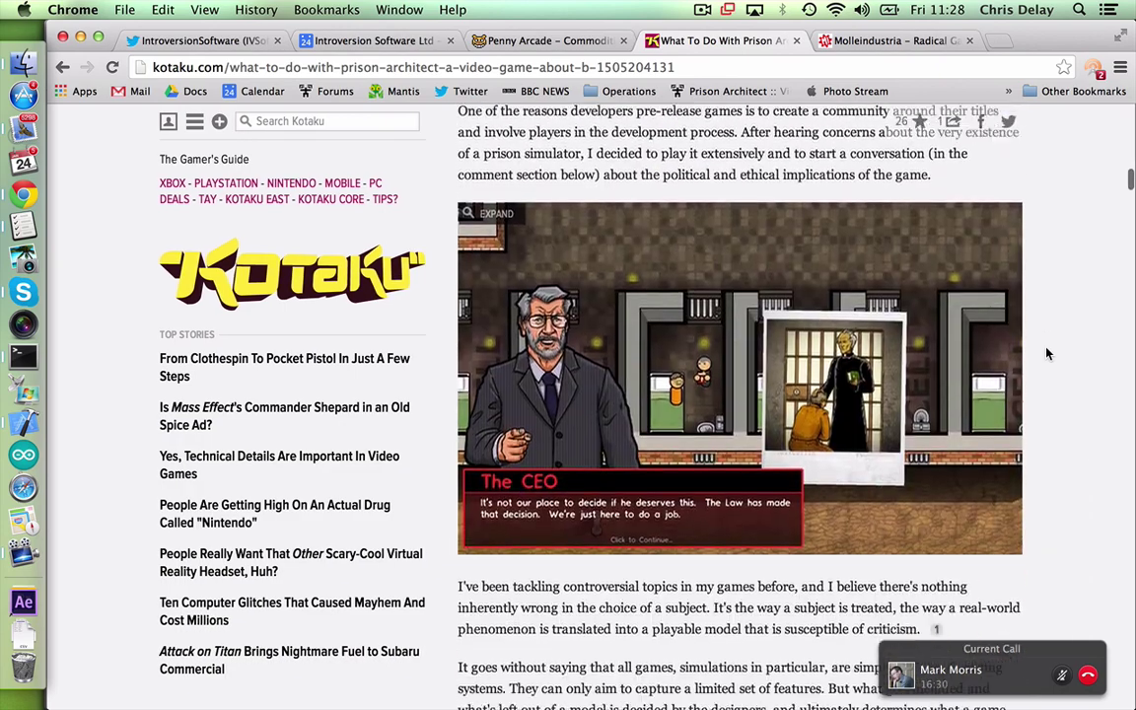
{"action": "scroll", "coordinate": [1047, 353], "scroll_direction": "down", "scroll_amount": 5}
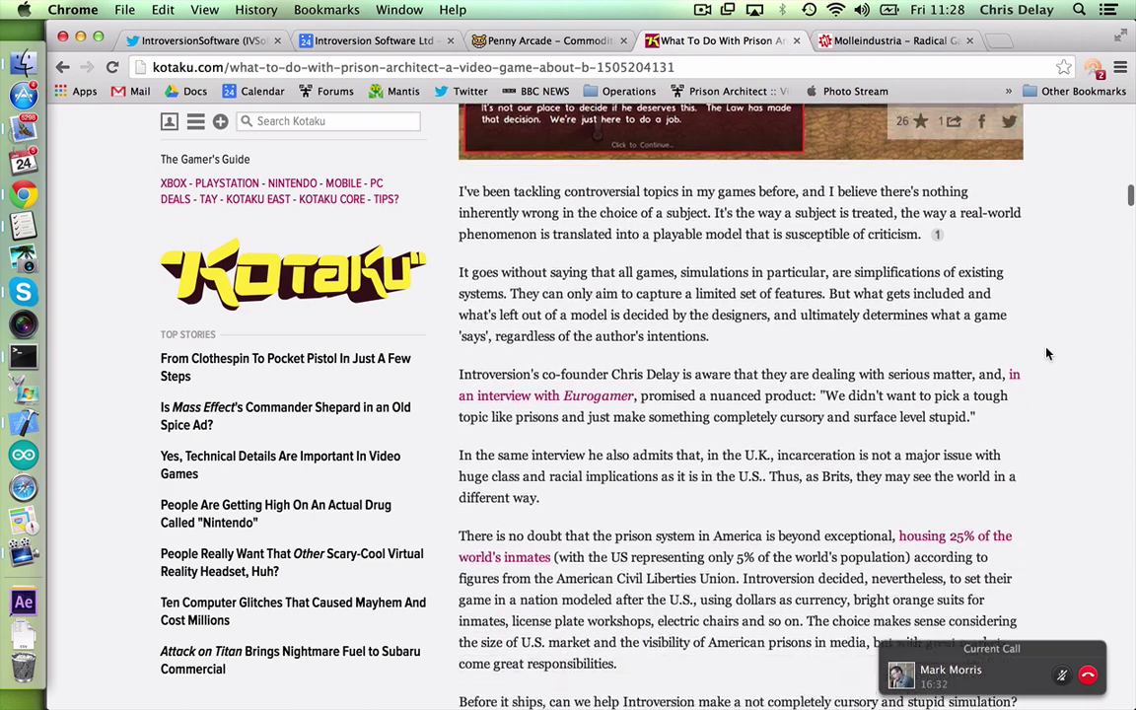
{"action": "scroll", "coordinate": [1048, 353], "scroll_direction": "down", "scroll_amount": 1}
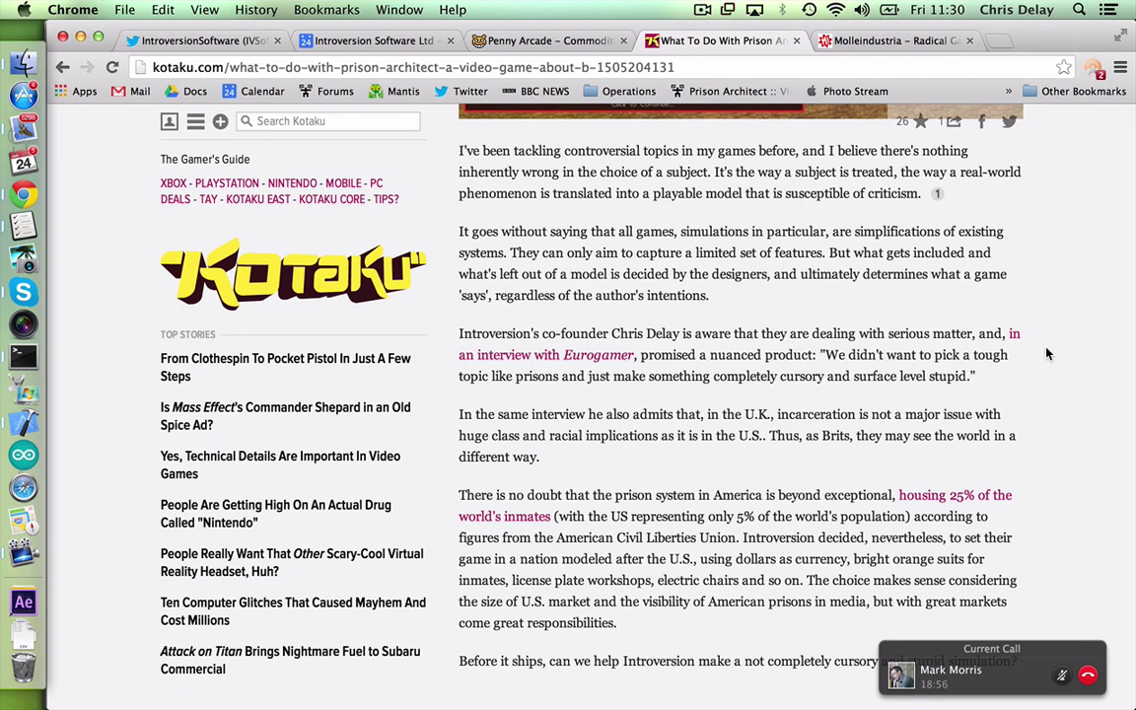
Highlight the "Before it ships" question, followed by the final line of the quote from the Eurogamer interview.
{"action": "scroll", "coordinate": [1047, 354], "scroll_direction": "down", "scroll_amount": 2}
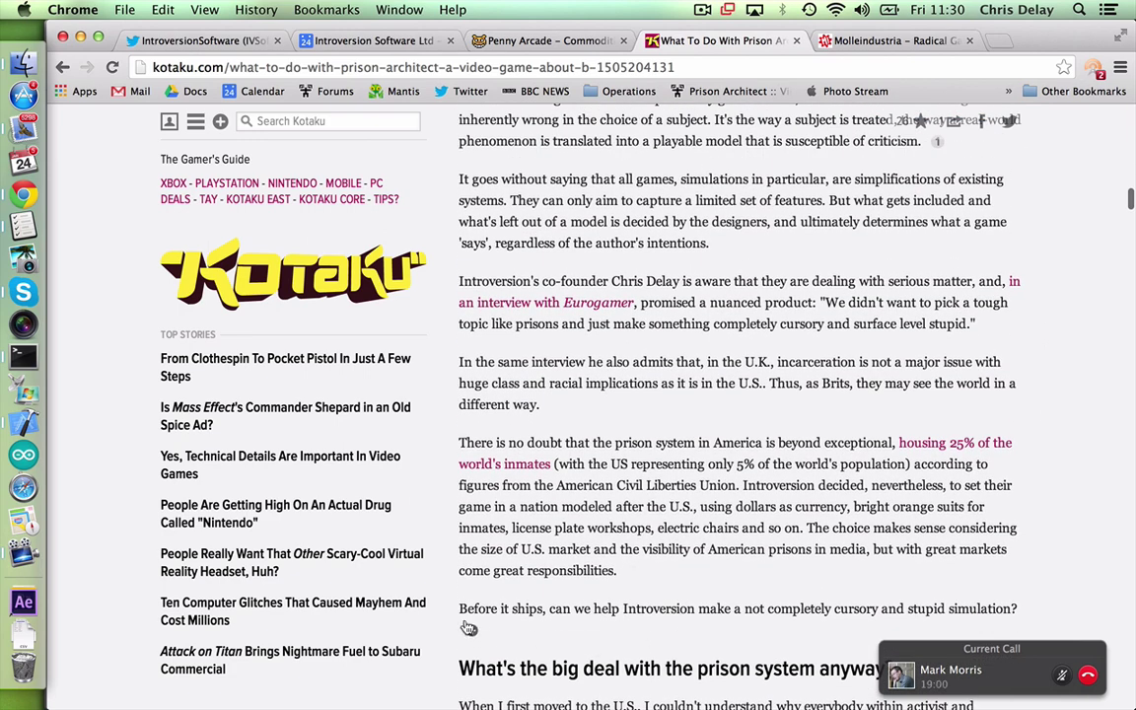
{"action": "left_click_drag", "start_coordinate": [459, 609], "coordinate": [1019, 611]}
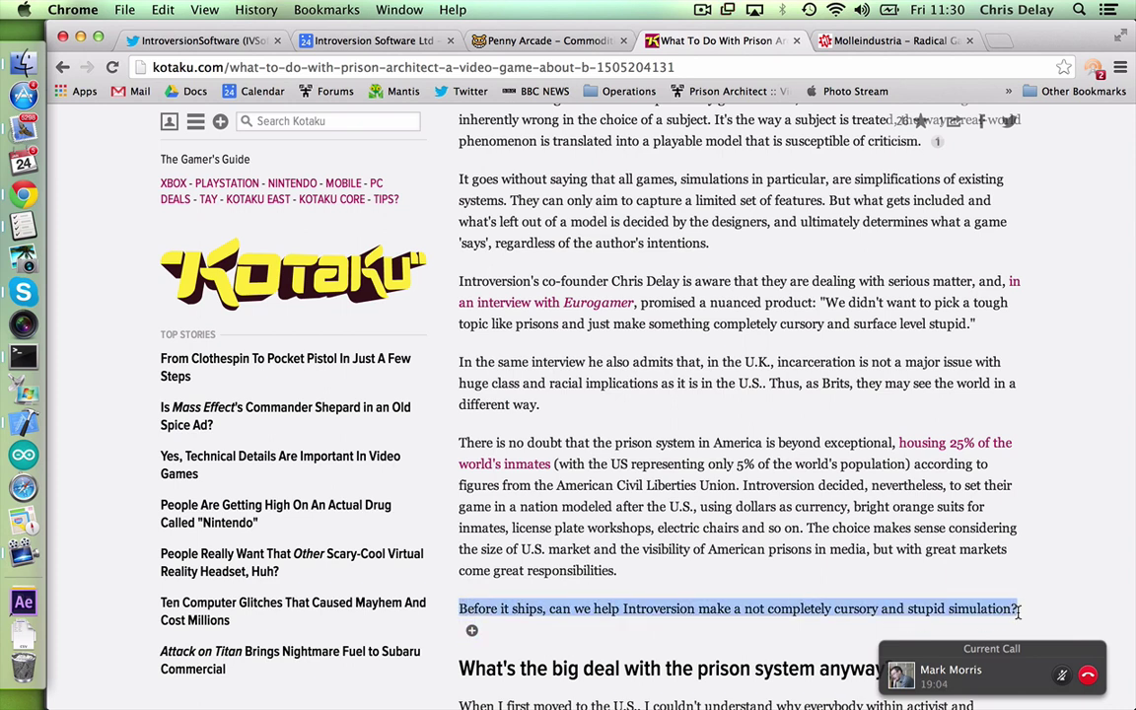
{"action": "scroll", "coordinate": [1020, 611], "scroll_direction": "up", "scroll_amount": 1}
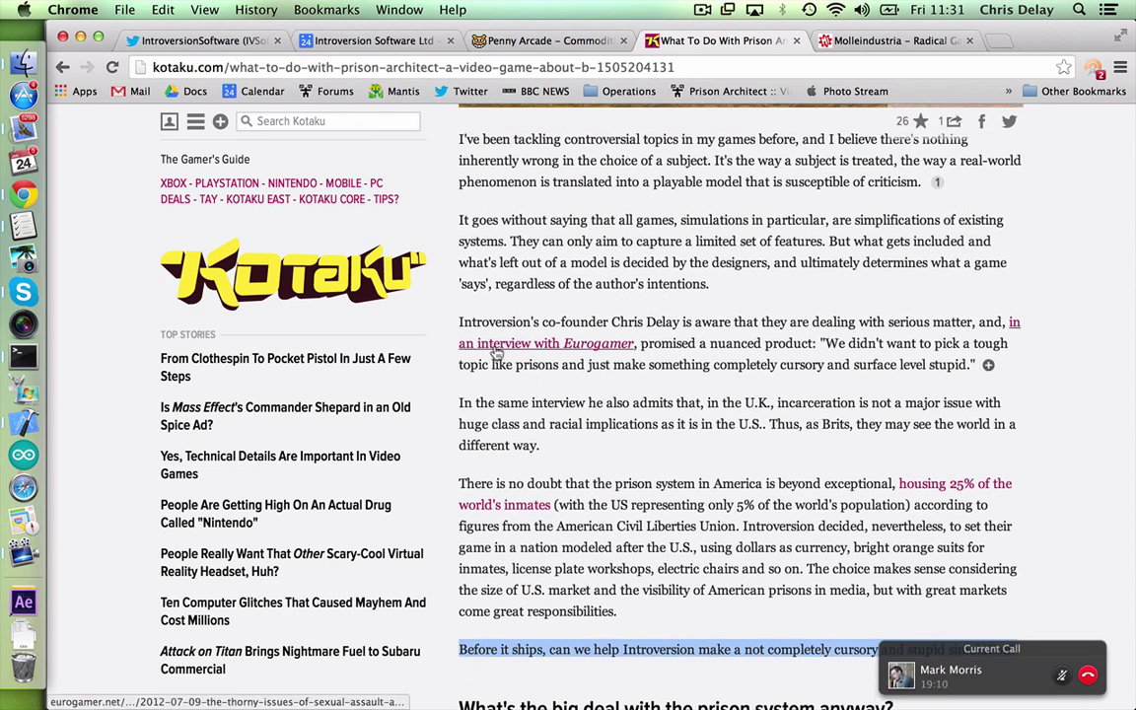
{"action": "left_click_drag", "start_coordinate": [460, 365], "coordinate": [942, 369]}
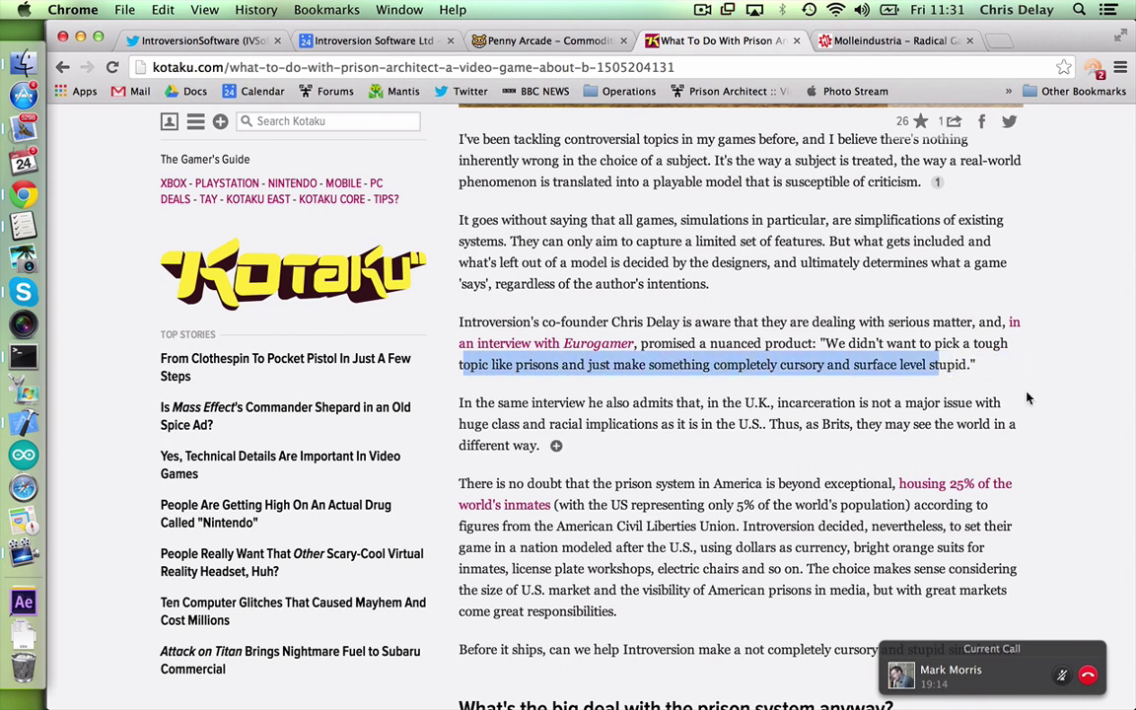
Examine the "What's the big deal with the prison system anyway?" section, from its incarceration chart to the documentary trailer.
{"action": "scroll", "coordinate": [1025, 397], "scroll_direction": "down", "scroll_amount": 1}
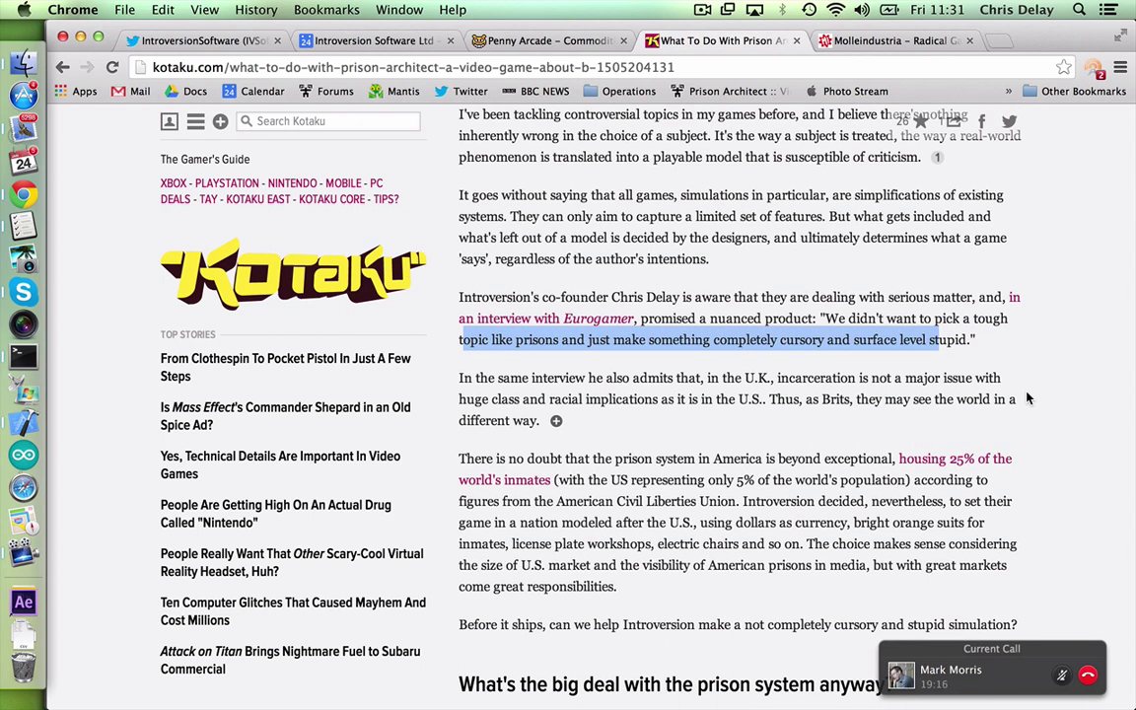
{"action": "scroll", "coordinate": [1026, 397], "scroll_direction": "down", "scroll_amount": 10}
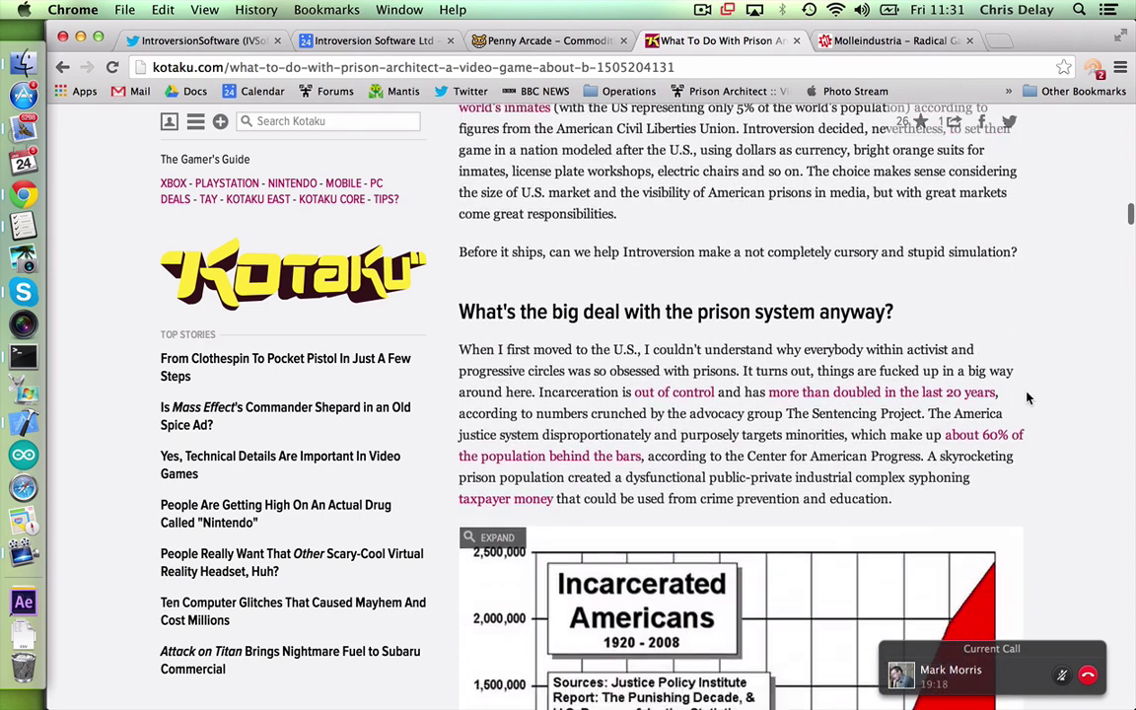
{"action": "scroll", "coordinate": [1025, 398], "scroll_direction": "down", "scroll_amount": 6}
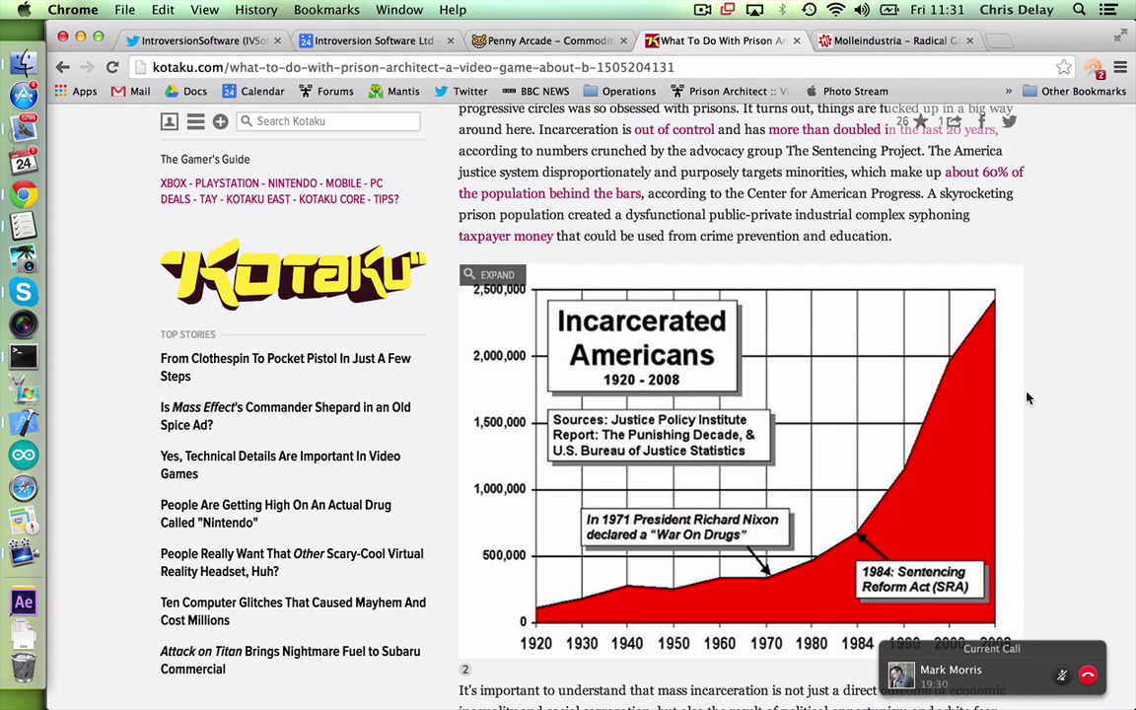
{"action": "scroll", "coordinate": [1026, 397], "scroll_direction": "down", "scroll_amount": 1}
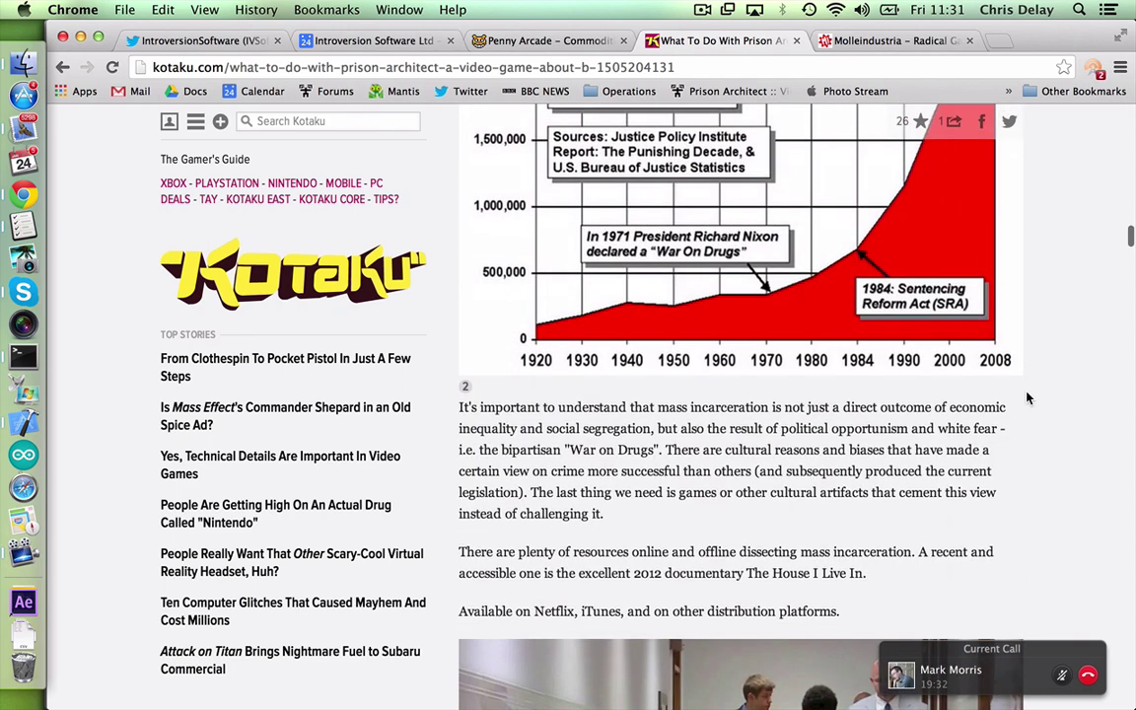
{"action": "scroll", "coordinate": [1026, 397], "scroll_direction": "down", "scroll_amount": 5}
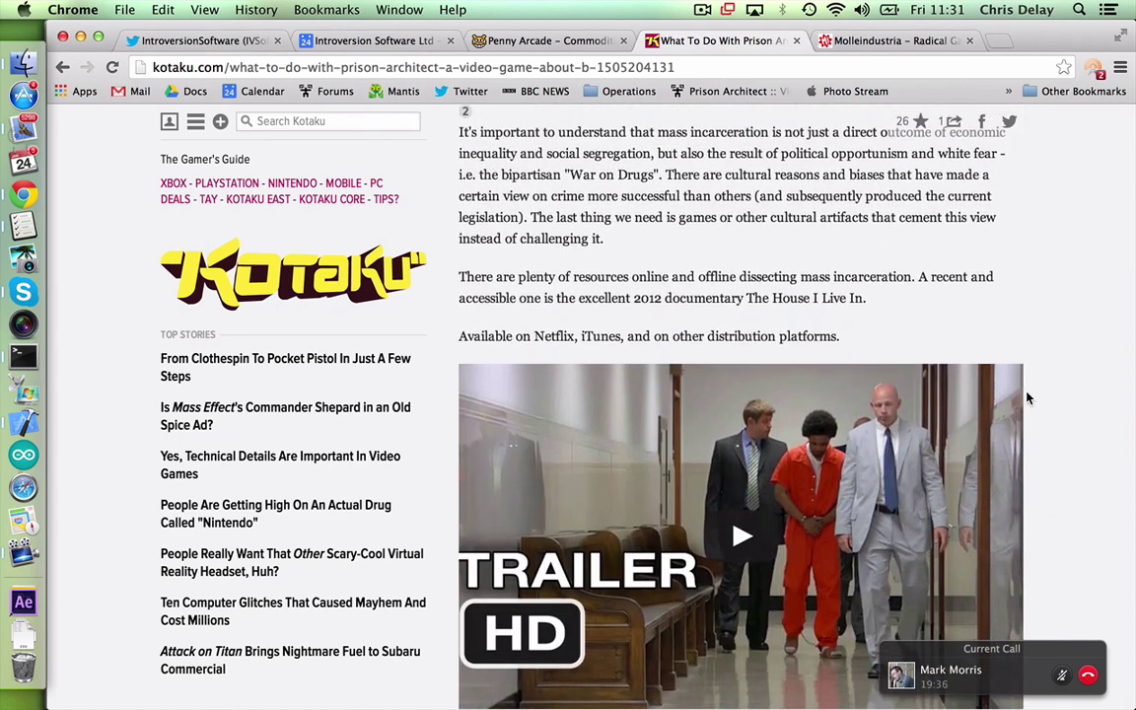
Read the introduction of "A system critique" and the start of its "Riots, riots, riots" part, including the riot screenshot.
{"action": "scroll", "coordinate": [1027, 398], "scroll_direction": "down", "scroll_amount": 3}
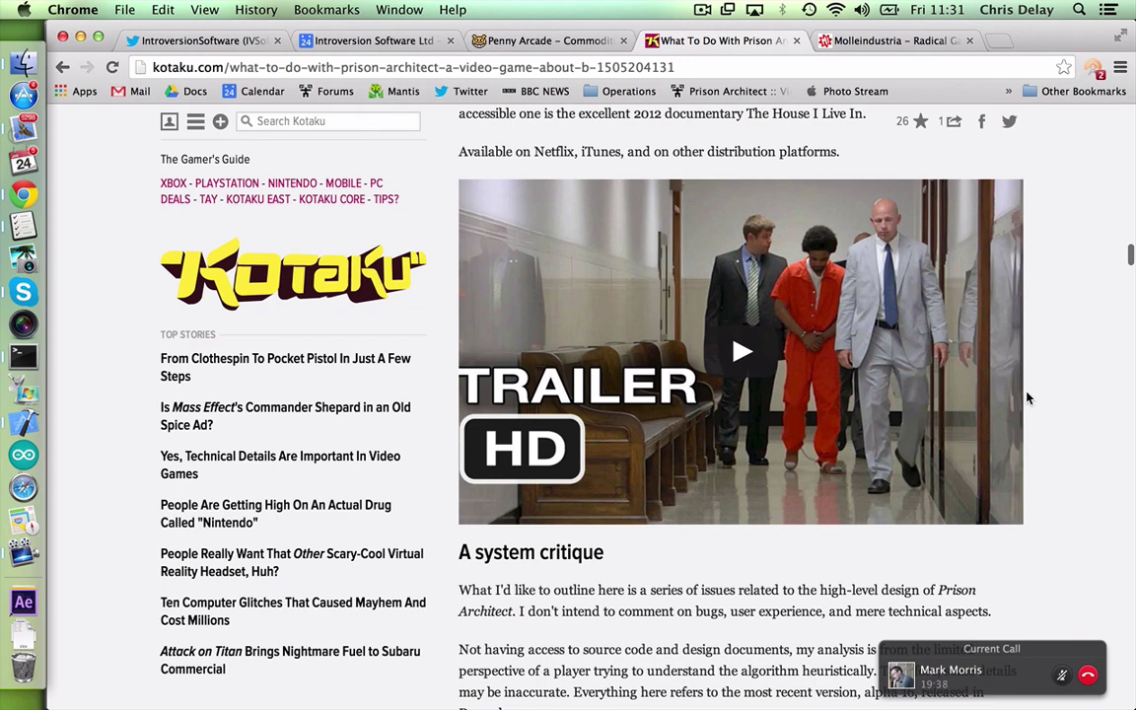
{"action": "scroll", "coordinate": [1026, 397], "scroll_direction": "down", "scroll_amount": 7}
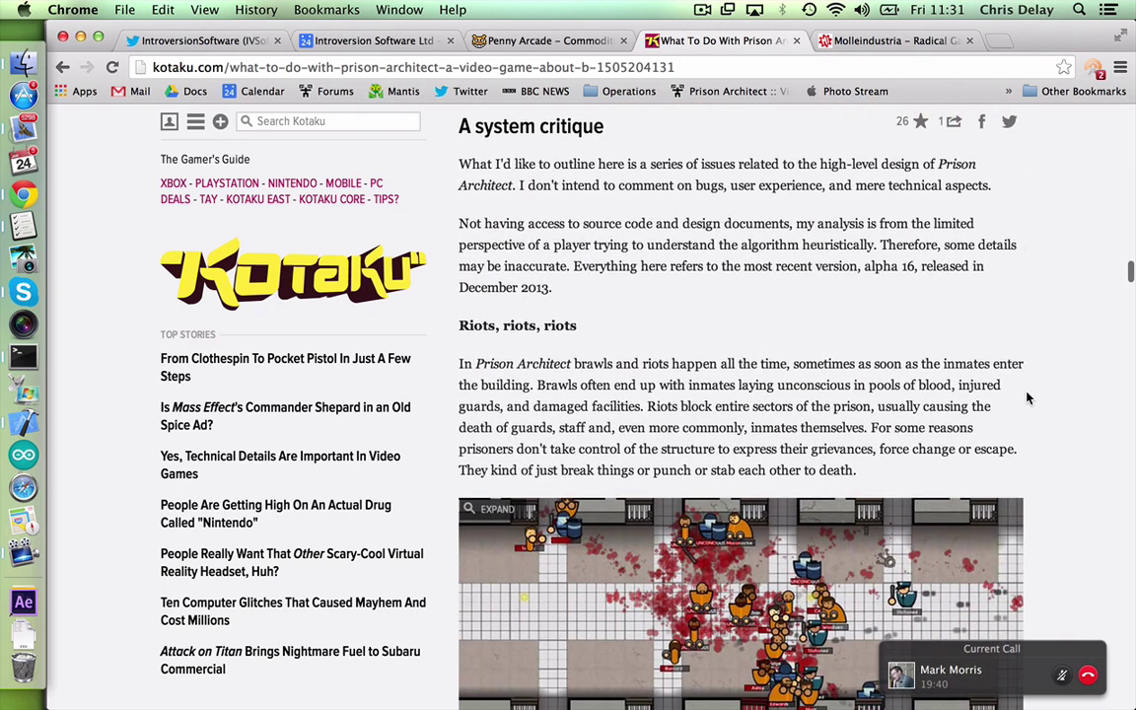
{"action": "scroll", "coordinate": [1026, 398], "scroll_direction": "down", "scroll_amount": 3}
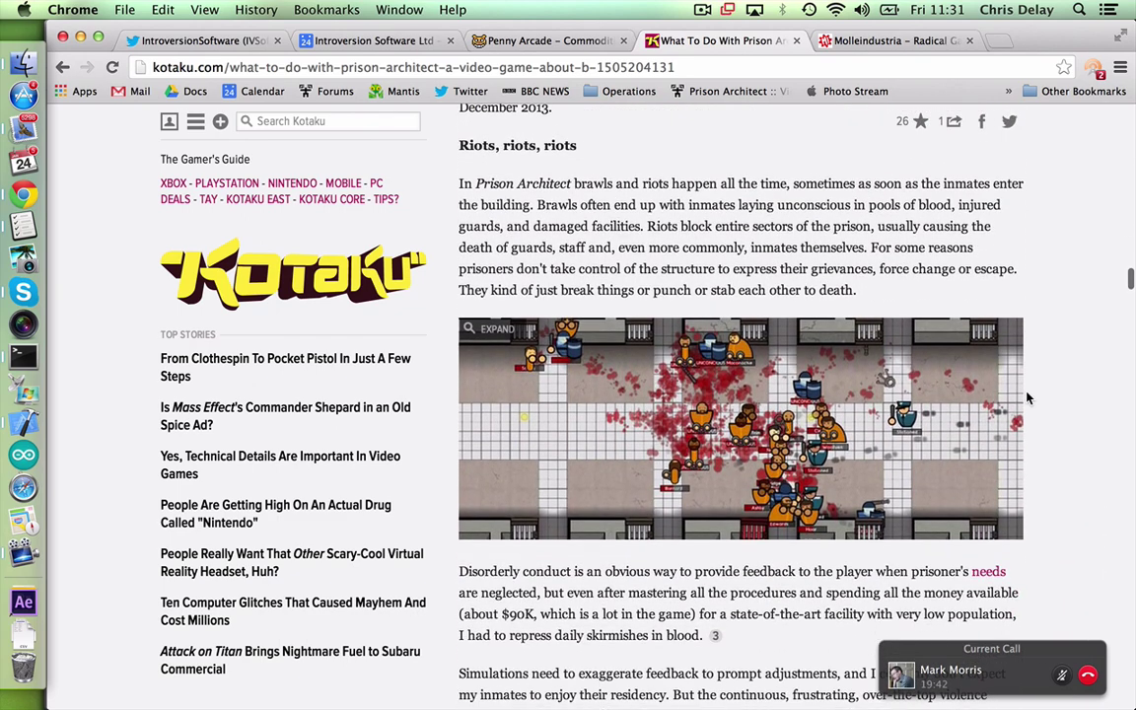
{"action": "scroll", "coordinate": [1026, 397], "scroll_direction": "down", "scroll_amount": 1}
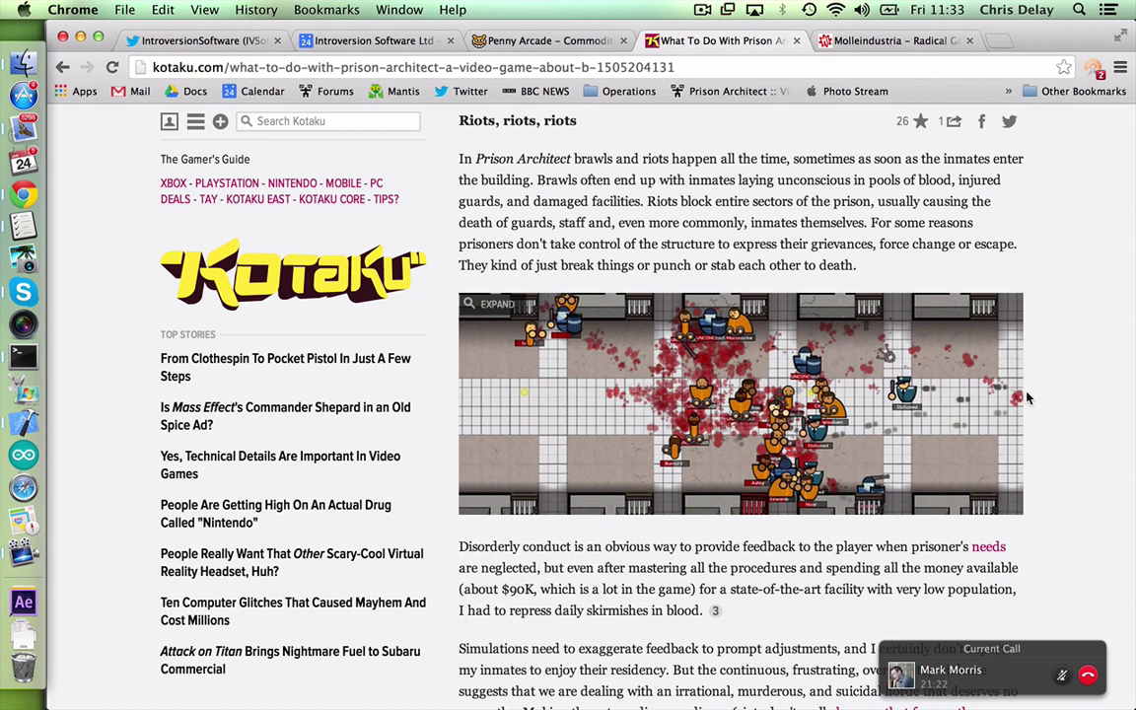
{"action": "scroll", "coordinate": [1047, 418], "scroll_direction": "down", "scroll_amount": 1}
{"action": "scroll", "coordinate": [1047, 418], "scroll_direction": "up", "scroll_amount": 1}
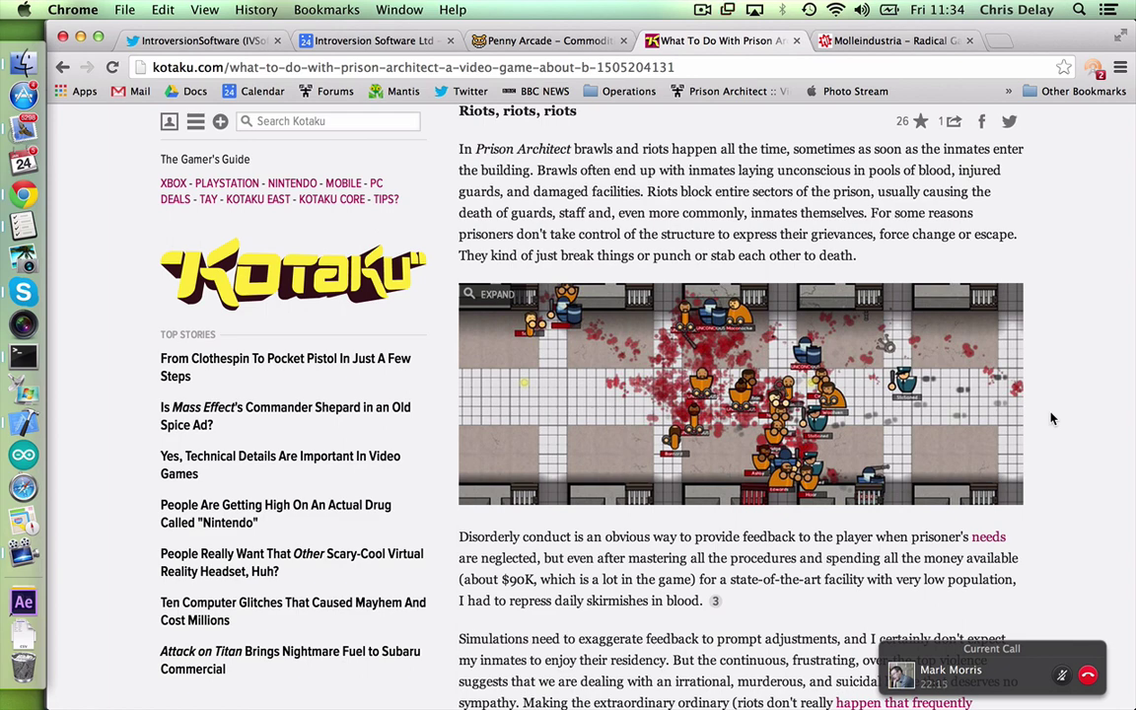
Read the rest of the riots part and highlight its last paragraph, on other types of feedback that could be implemented.
{"action": "scroll", "coordinate": [1051, 420], "scroll_direction": "down", "scroll_amount": 10}
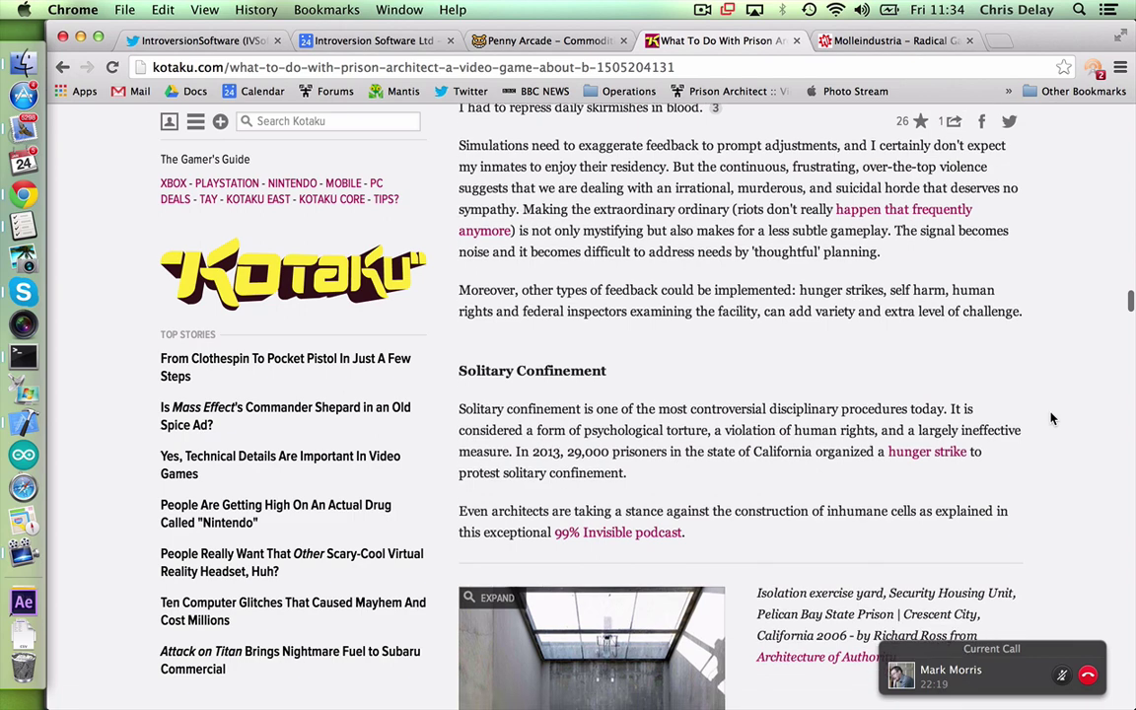
{"action": "scroll", "coordinate": [1051, 419], "scroll_direction": "up", "scroll_amount": 4}
{"action": "scroll", "coordinate": [1051, 420], "scroll_direction": "down", "scroll_amount": 4}
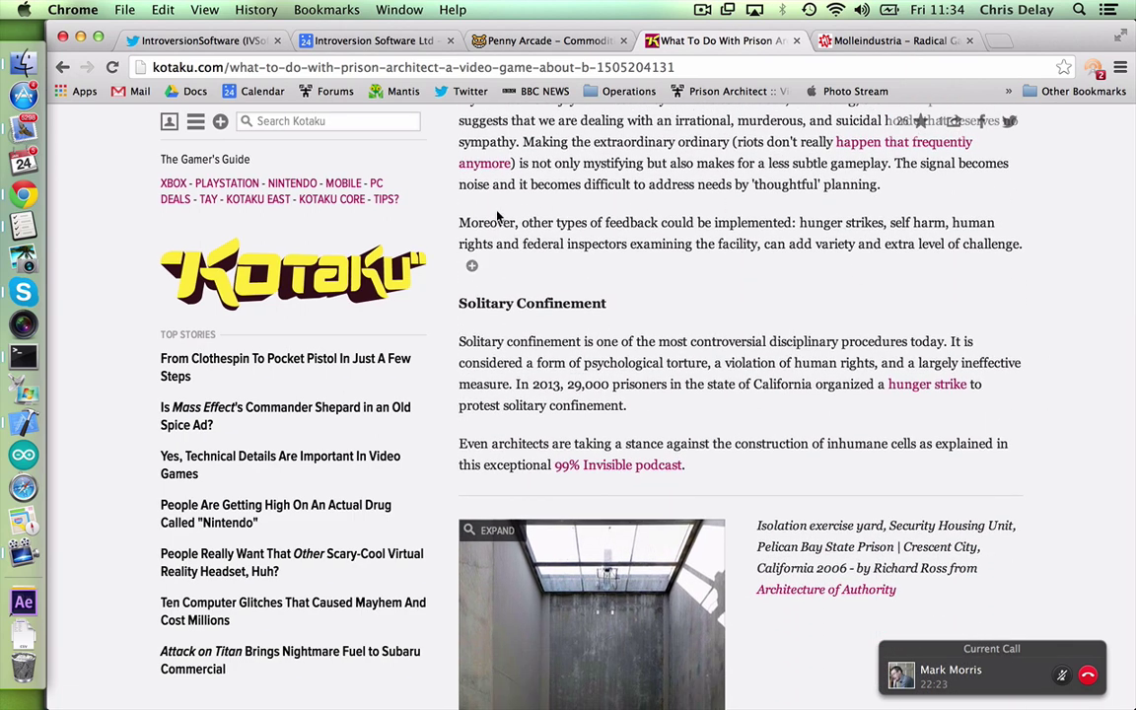
{"action": "left_click_drag", "start_coordinate": [460, 223], "coordinate": [1027, 237]}
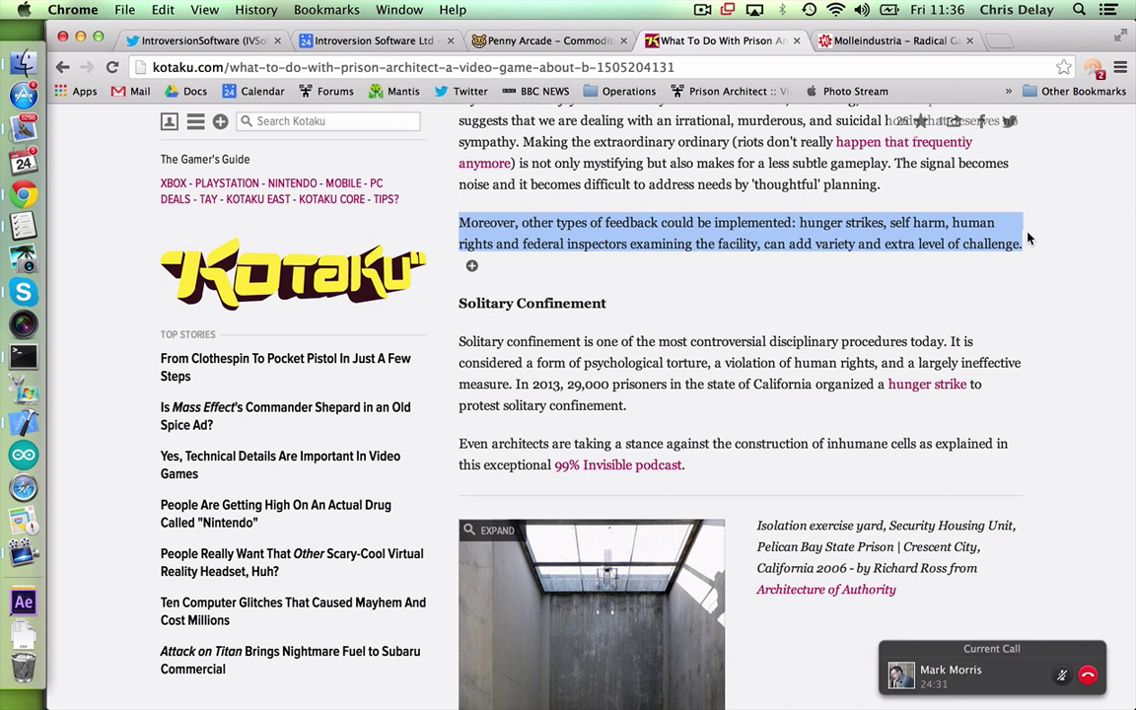
Review the "Solitary Confinement" part and highlight its closing "It would be hypocritical" sentence, then clear the highlight.
{"action": "scroll", "coordinate": [1044, 237], "scroll_direction": "down", "scroll_amount": 5}
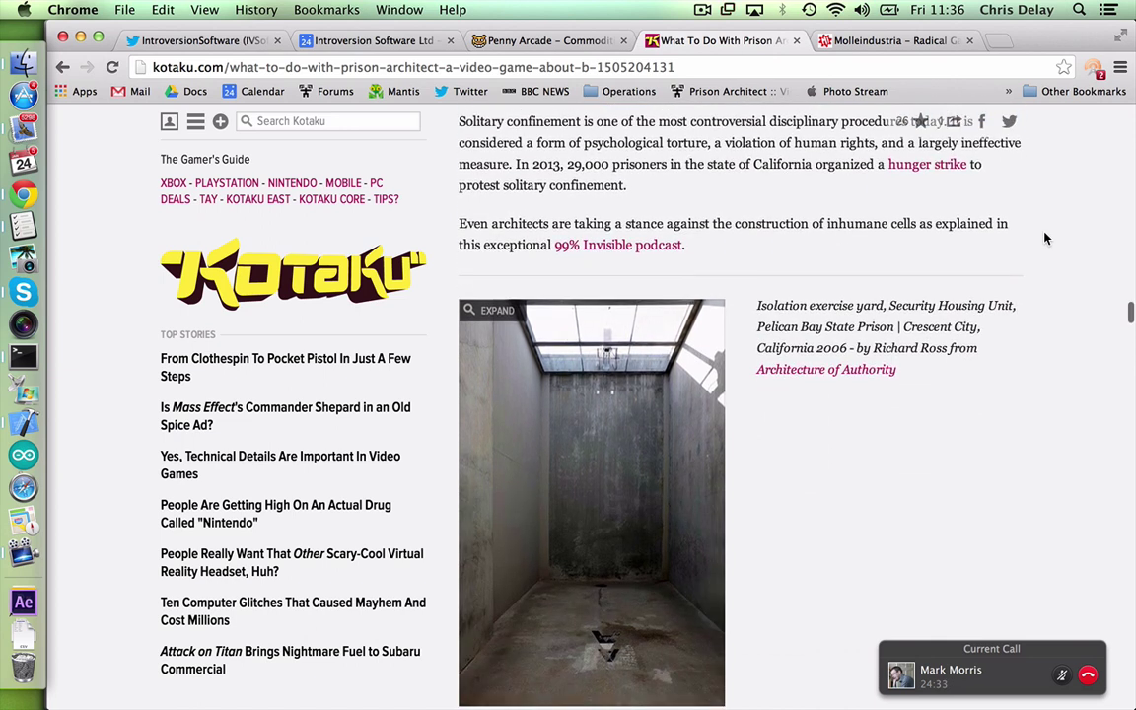
{"action": "scroll", "coordinate": [1065, 412], "scroll_direction": "up", "scroll_amount": 1}
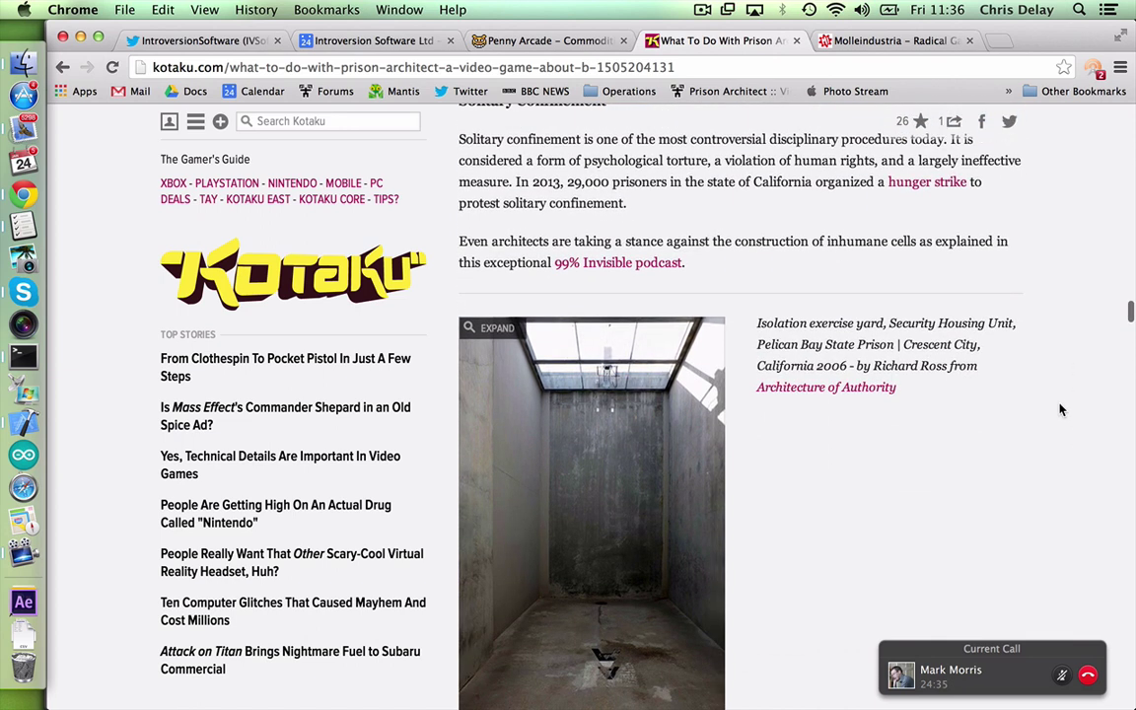
{"action": "scroll", "coordinate": [1061, 410], "scroll_direction": "down", "scroll_amount": 5}
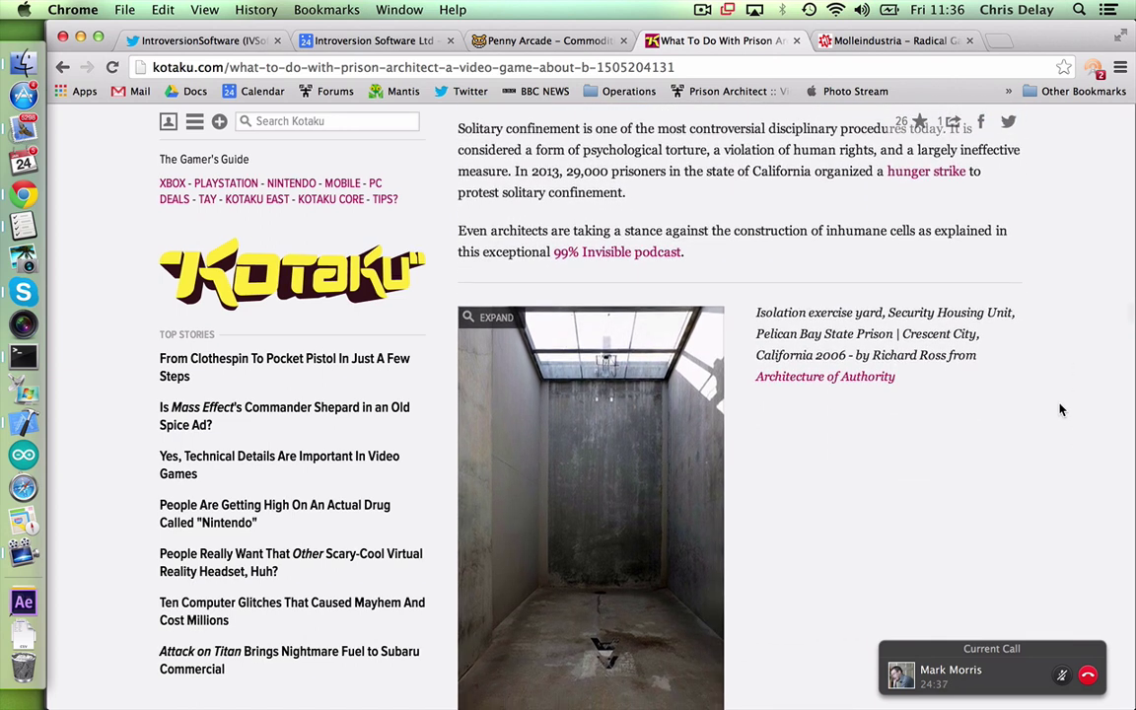
{"action": "scroll", "coordinate": [1061, 410], "scroll_direction": "down", "scroll_amount": 4}
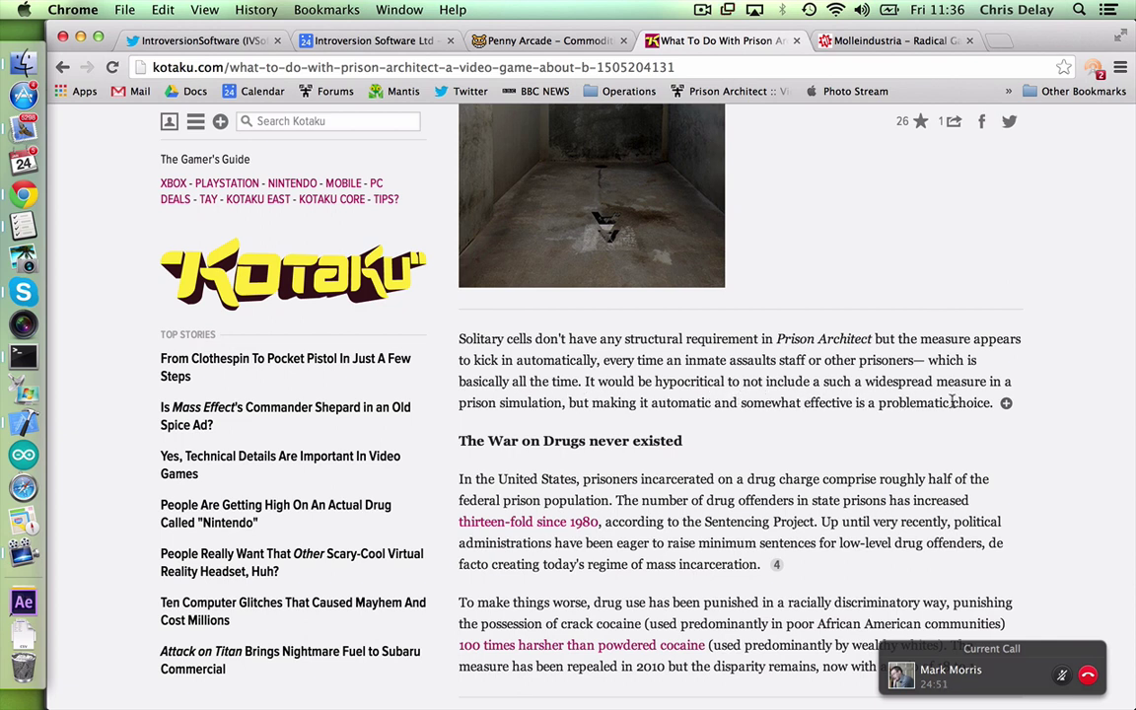
{"action": "left_click_drag", "start_coordinate": [991, 405], "coordinate": [585, 382]}
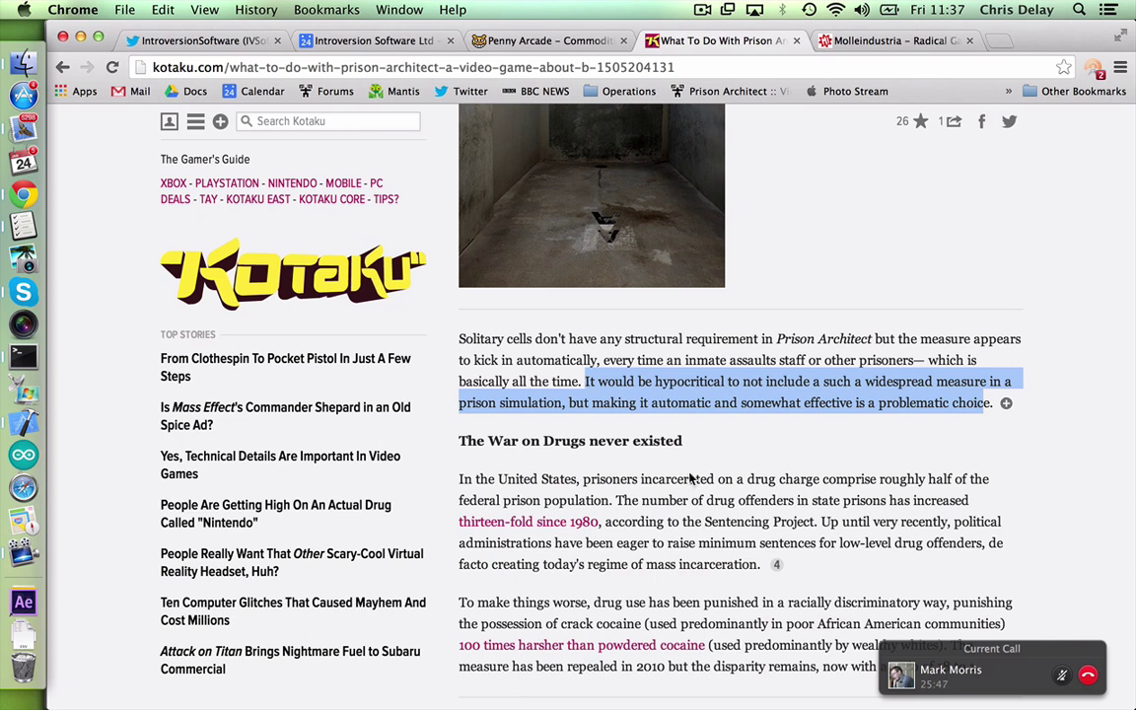
{"action": "left_click", "coordinate": [742, 459]}
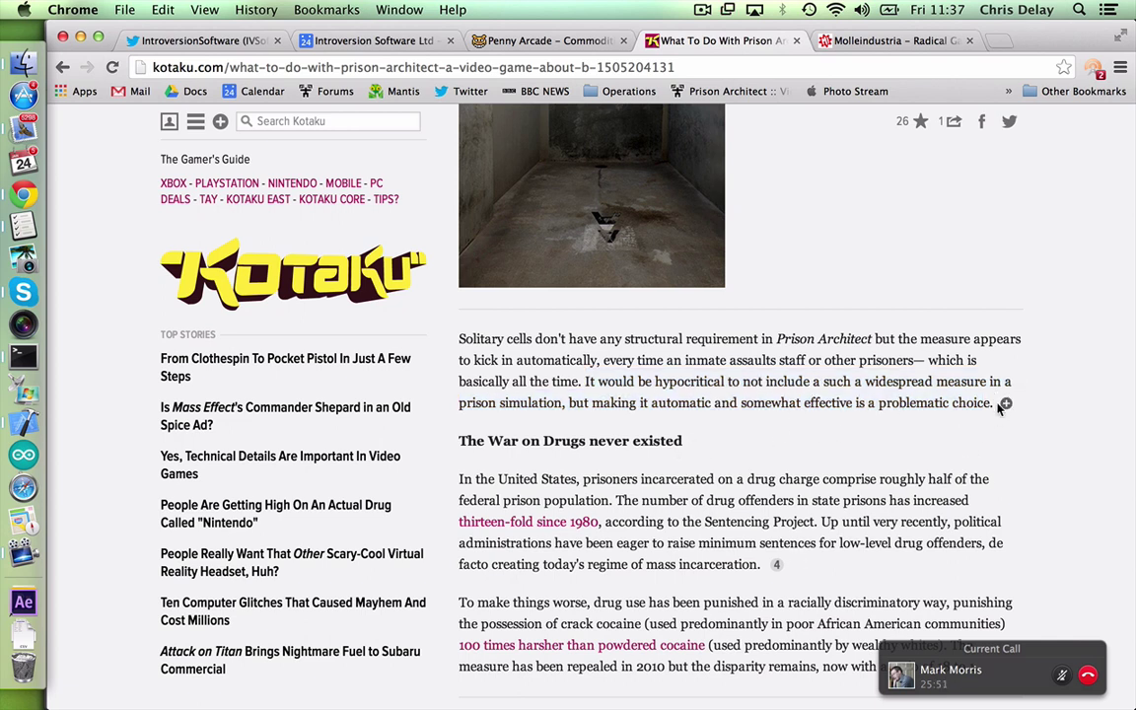
Read "The War on Drugs never existed" part down to the example prisoner profile.
{"action": "scroll", "coordinate": [1042, 429], "scroll_direction": "down", "scroll_amount": 5}
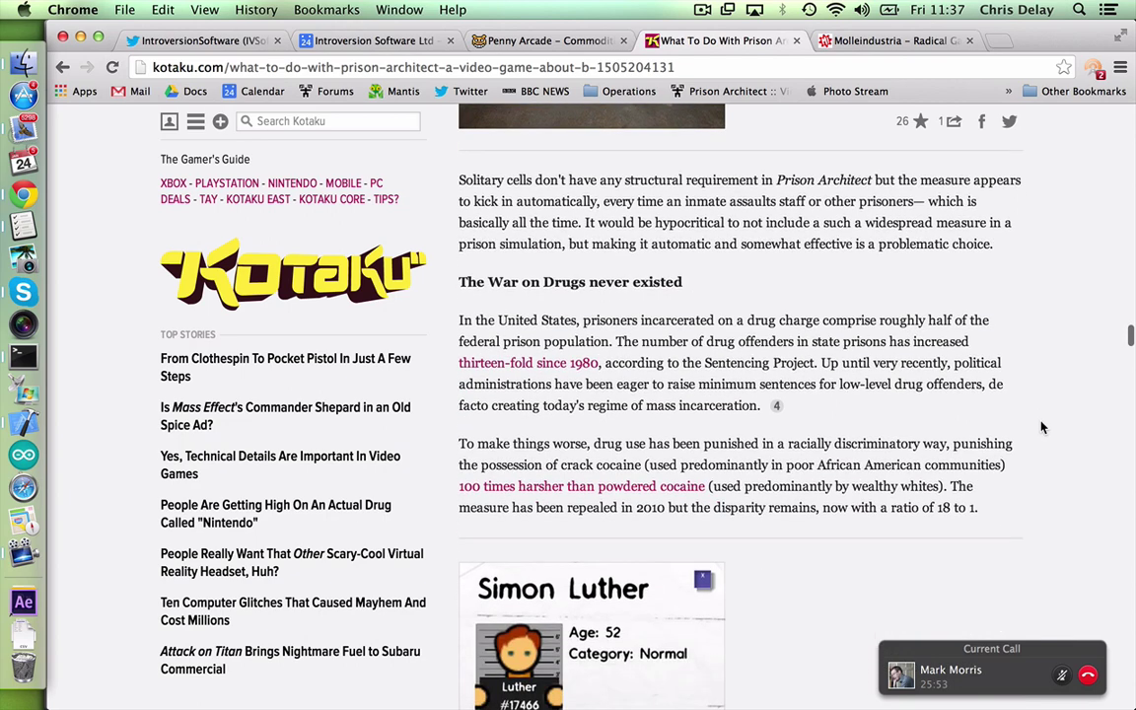
{"action": "scroll", "coordinate": [1042, 427], "scroll_direction": "up", "scroll_amount": 2}
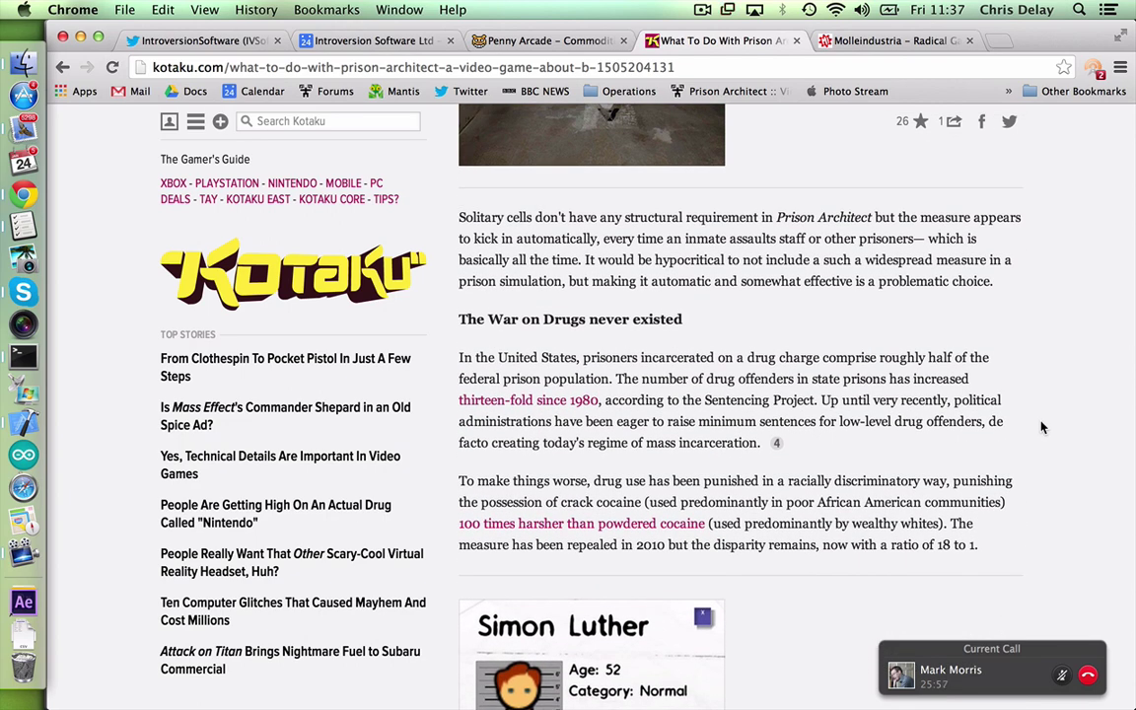
{"action": "scroll", "coordinate": [1042, 427], "scroll_direction": "up", "scroll_amount": 1}
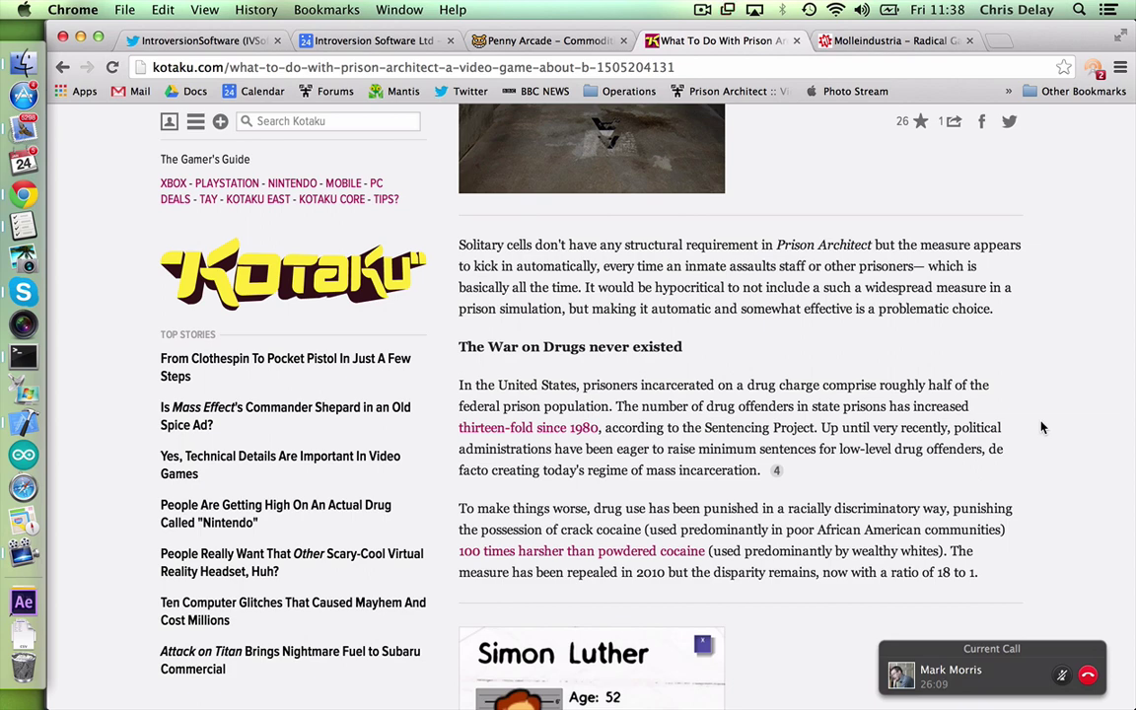
{"action": "scroll", "coordinate": [1042, 427], "scroll_direction": "down", "scroll_amount": 5}
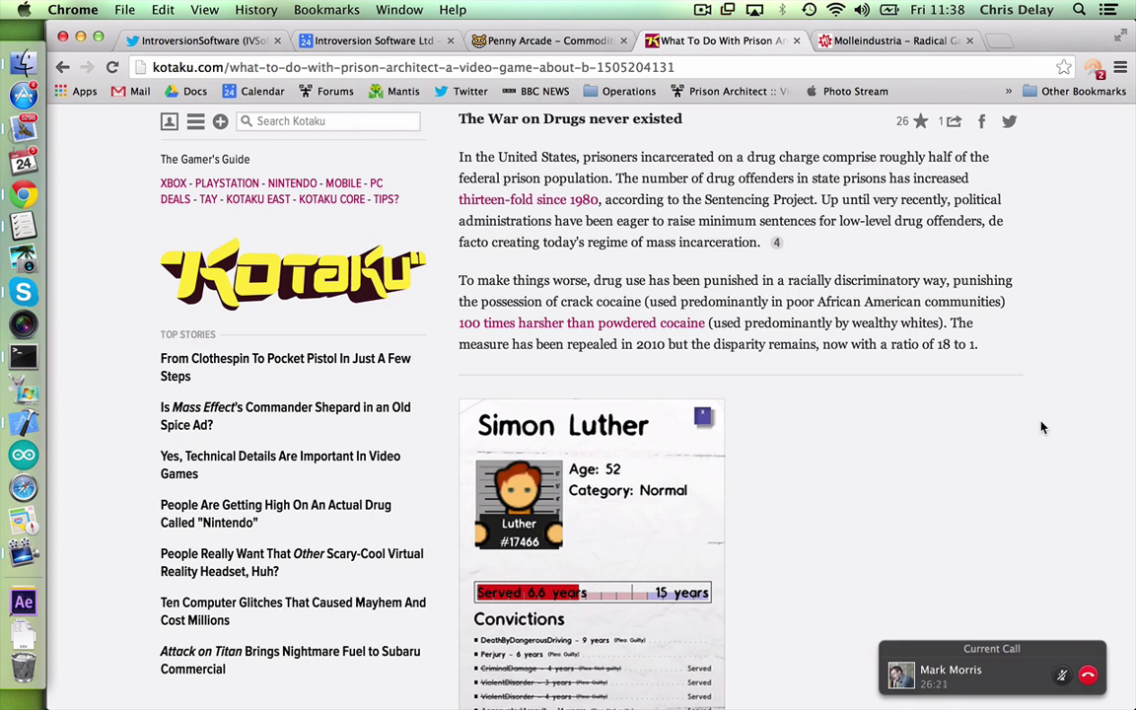
Switch to Xcode, clear the project file filter and open biographies.txt from the data folder.
{"action": "left_click", "coordinate": [35, 422]}
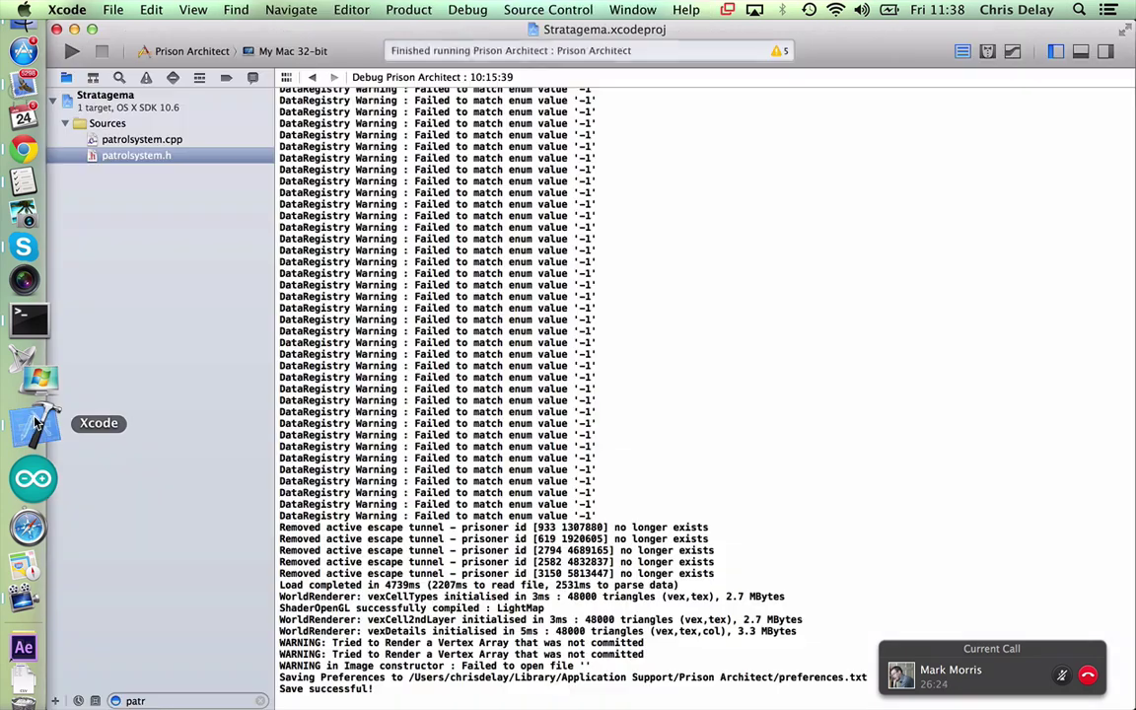
{"action": "double_click", "coordinate": [170, 699]}
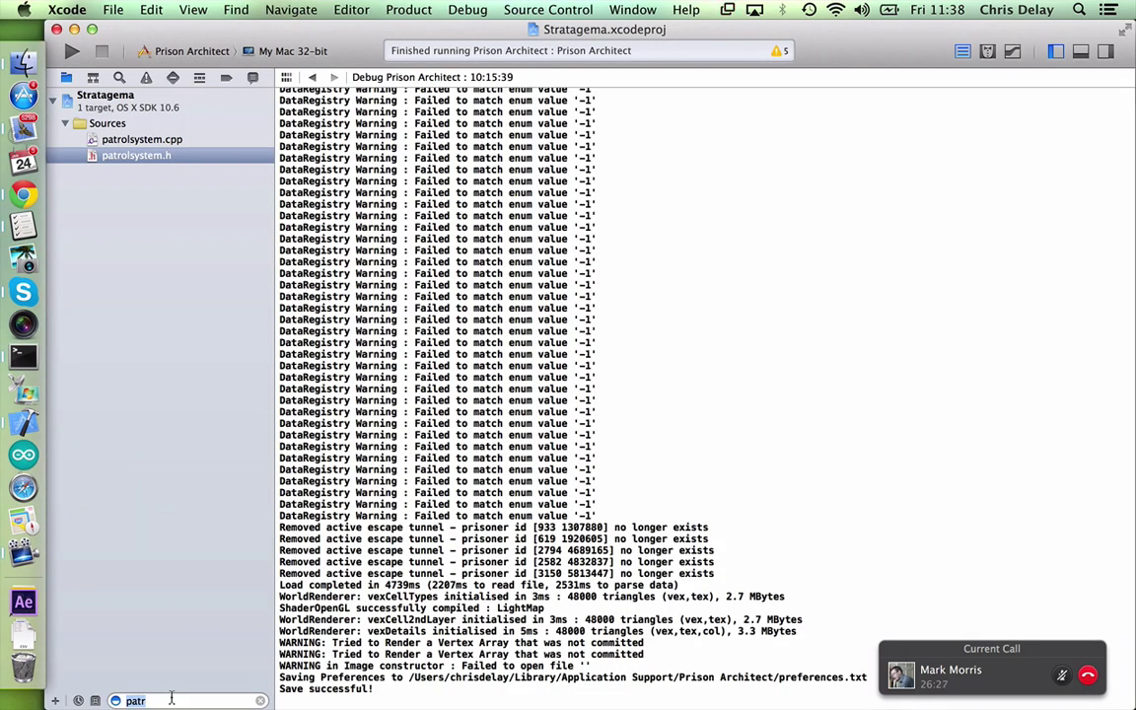
{"action": "type", "text": "sc"}
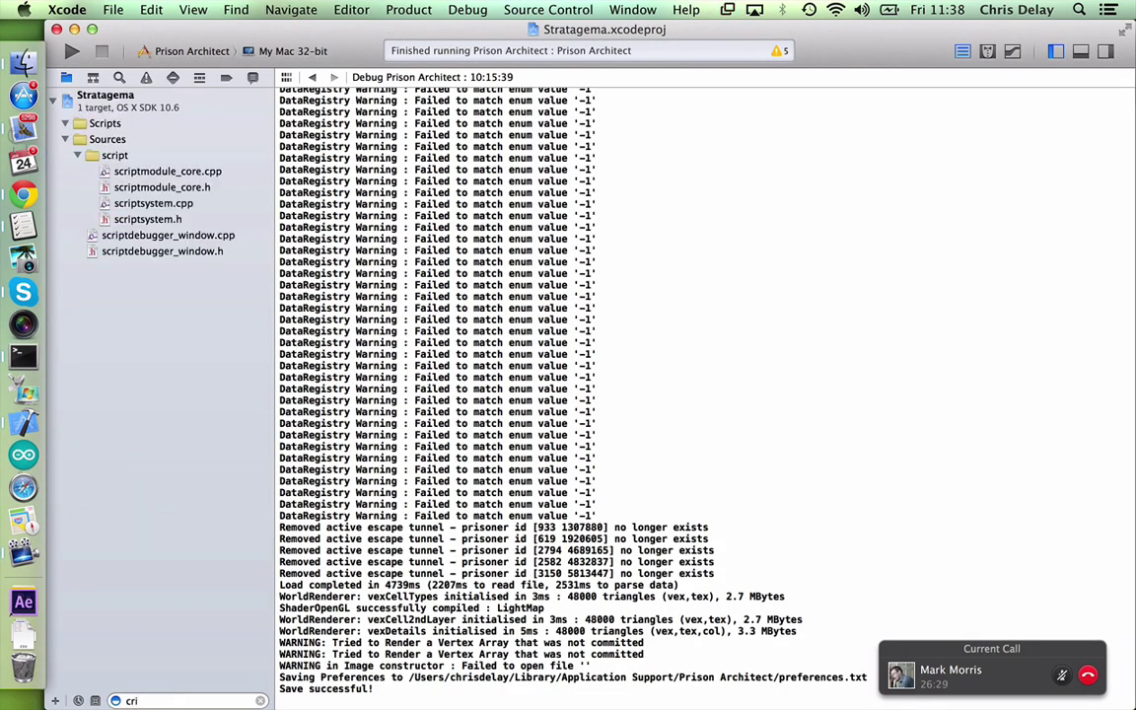
{"action": "key", "text": "BackSpace"}
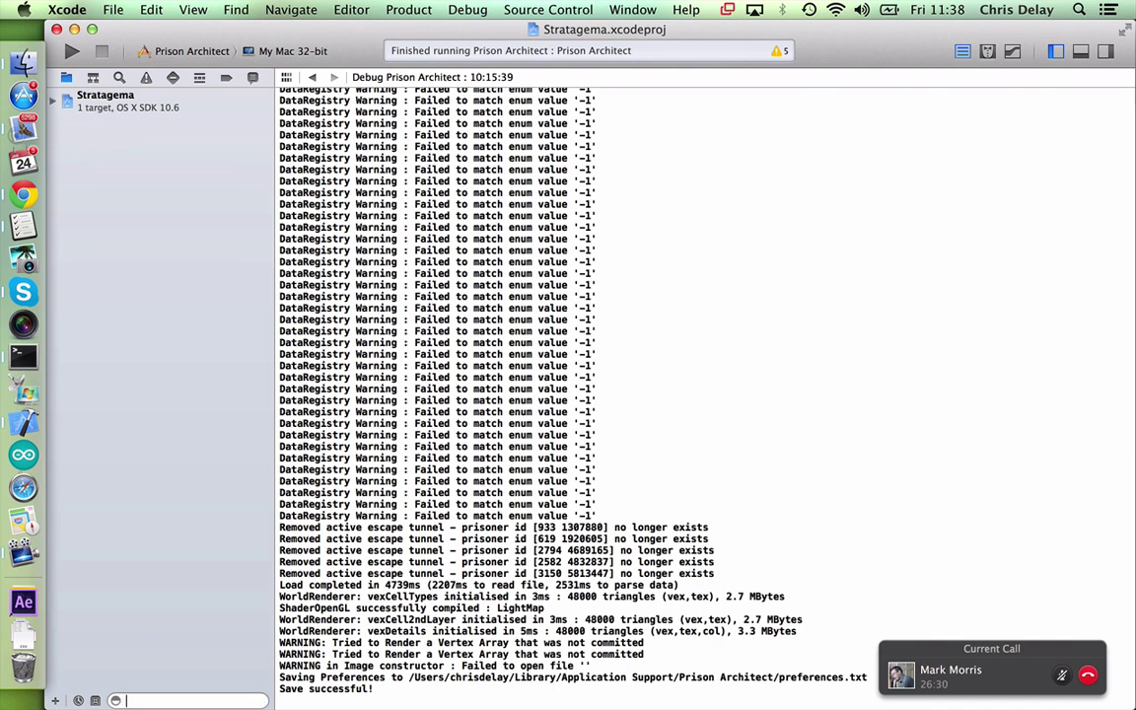
{"action": "left_click", "coordinate": [53, 101]}
{"action": "left_click", "coordinate": [66, 124]}
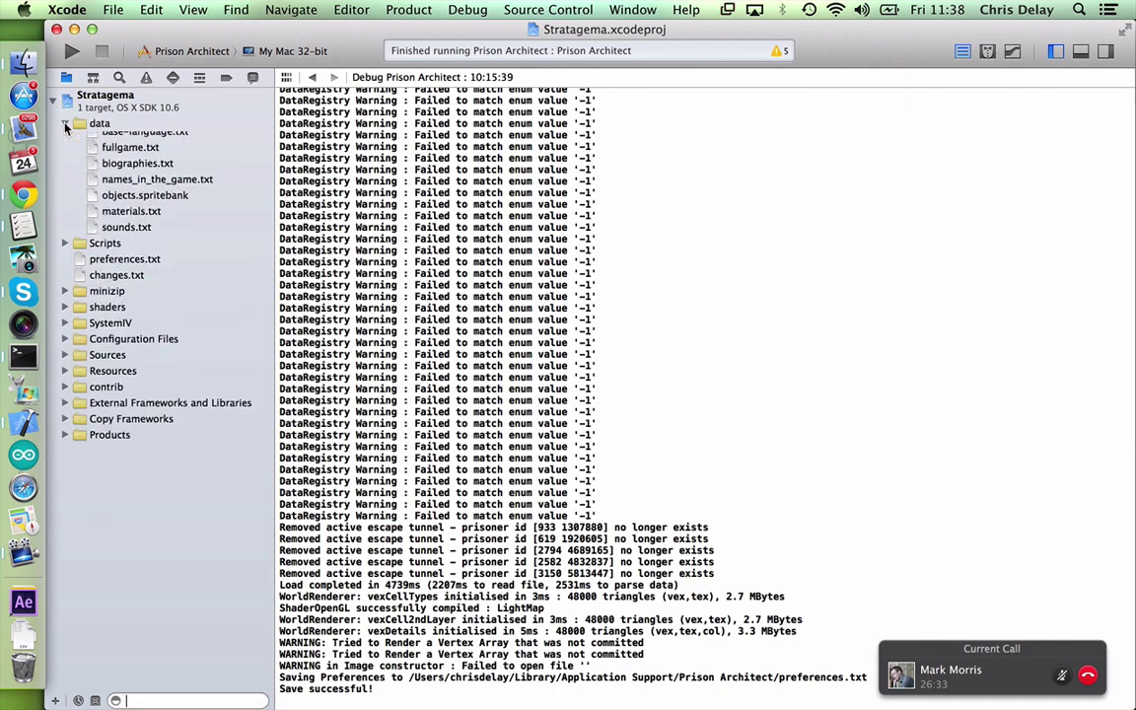
{"action": "left_click", "coordinate": [126, 186]}
Find the drug crimes in the Crimes list of biographies.txt, highlighting the Possession entry and the PossessionIntentToSupply entry in turn.
{"action": "scroll", "coordinate": [453, 239], "scroll_direction": "down", "scroll_amount": 20}
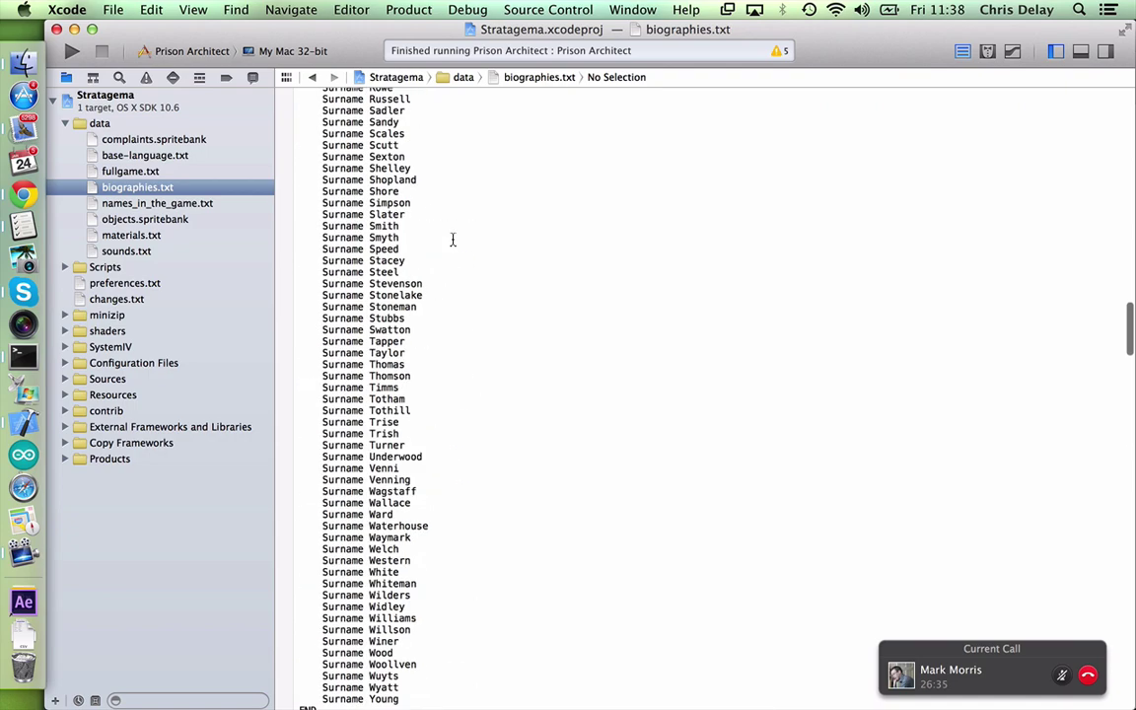
{"action": "scroll", "coordinate": [453, 240], "scroll_direction": "down", "scroll_amount": 5}
{"action": "scroll", "coordinate": [453, 239], "scroll_direction": "up", "scroll_amount": 20}
{"action": "scroll", "coordinate": [452, 240], "scroll_direction": "down", "scroll_amount": 20}
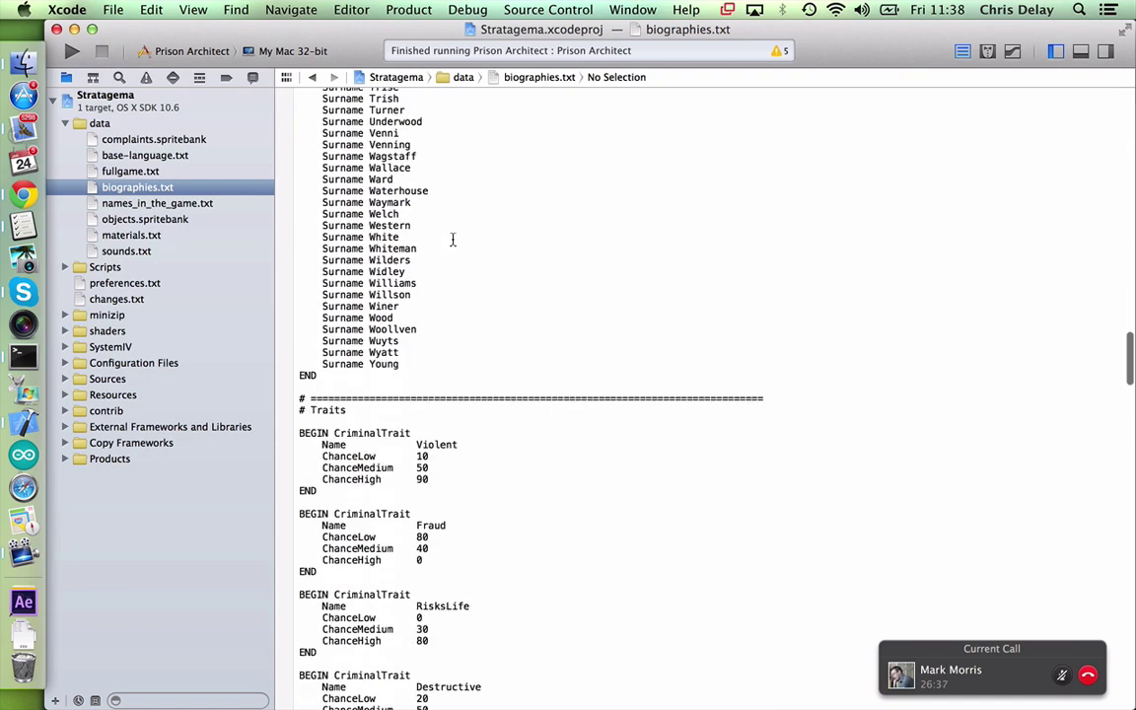
{"action": "scroll", "coordinate": [452, 239], "scroll_direction": "down", "scroll_amount": 20}
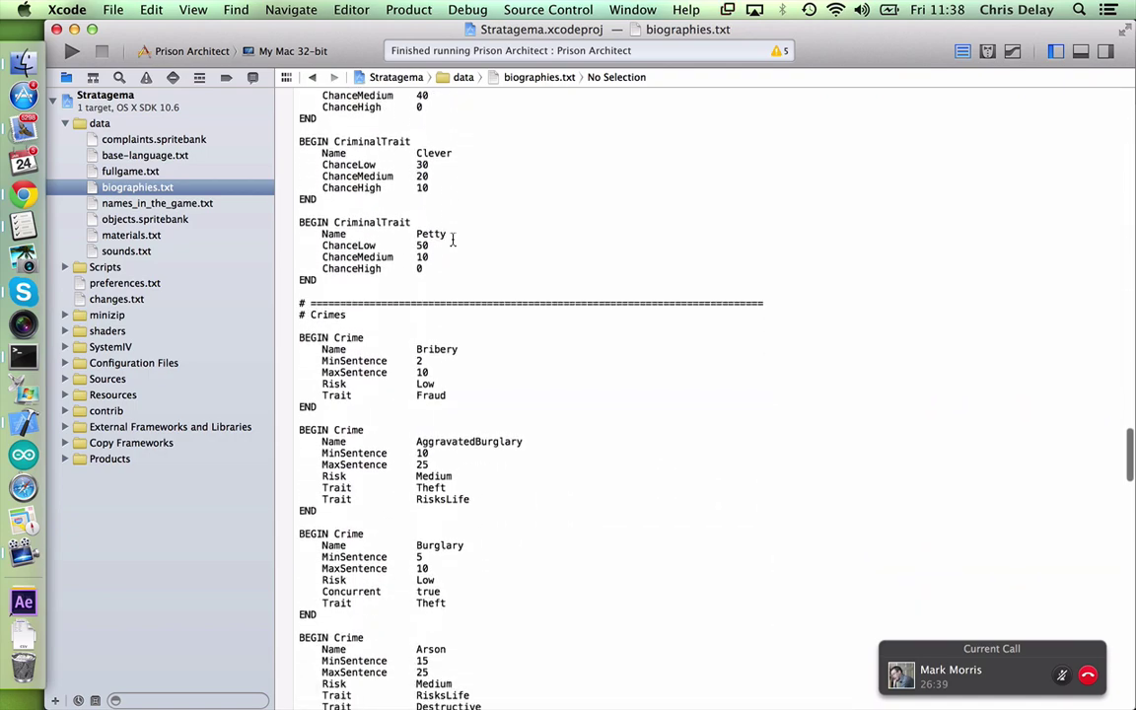
{"action": "scroll", "coordinate": [452, 240], "scroll_direction": "down", "scroll_amount": 10}
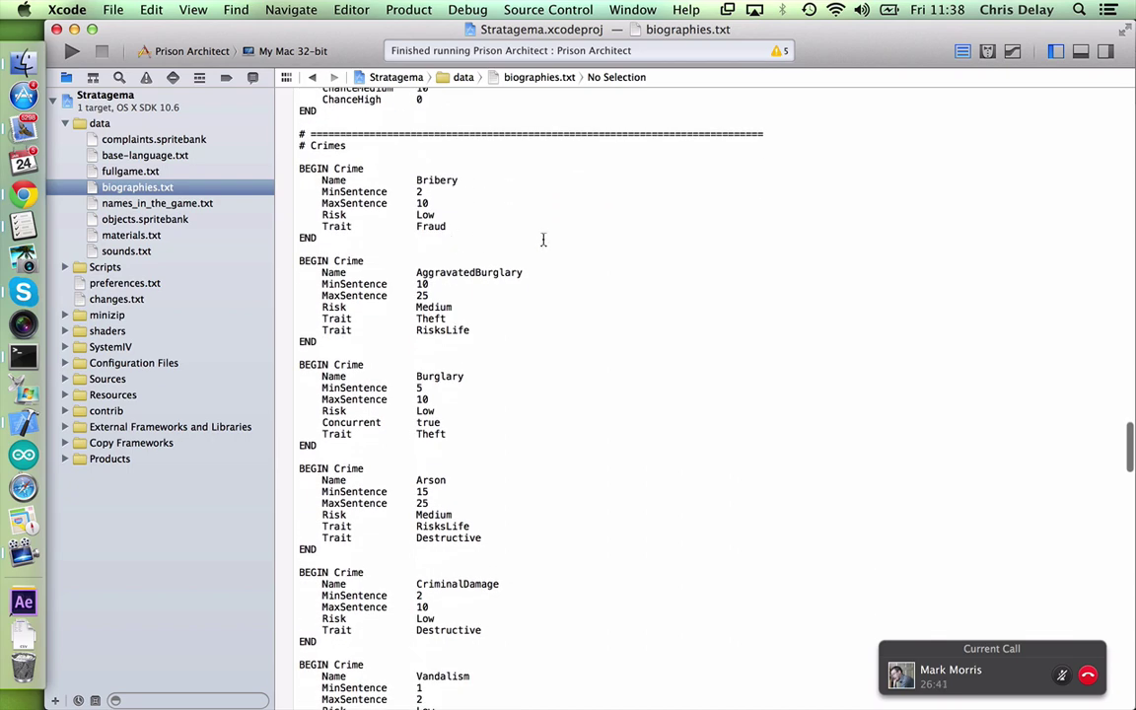
{"action": "scroll", "coordinate": [543, 240], "scroll_direction": "down", "scroll_amount": 20}
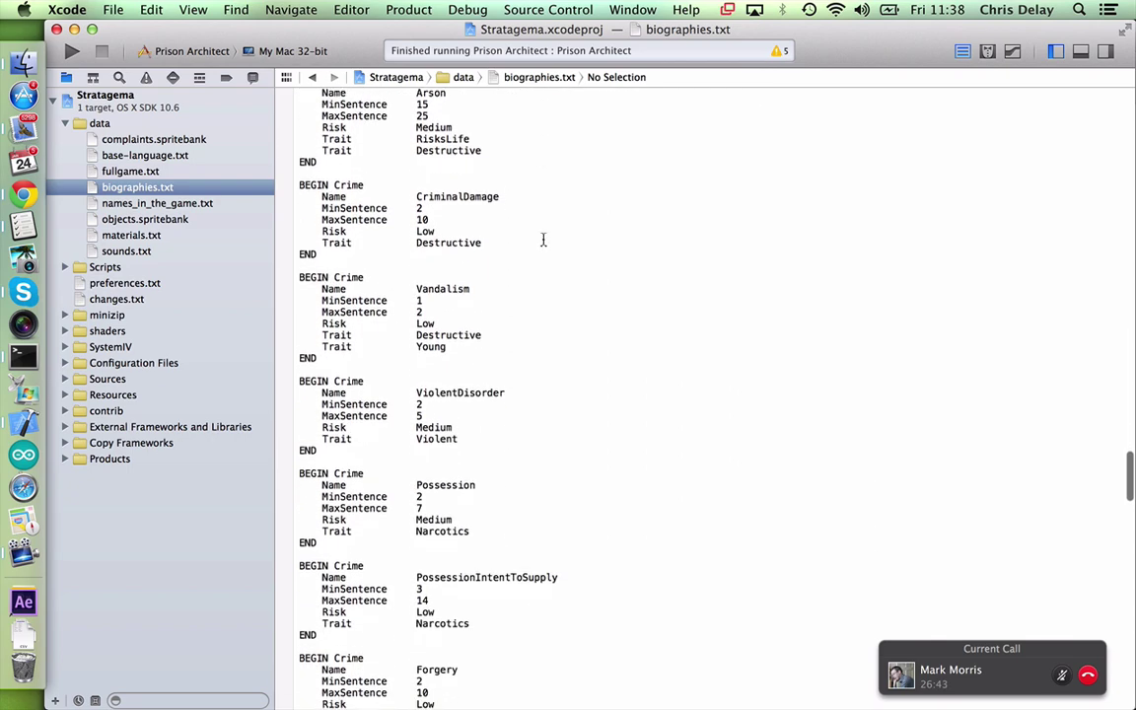
{"action": "scroll", "coordinate": [542, 240], "scroll_direction": "down", "scroll_amount": 4}
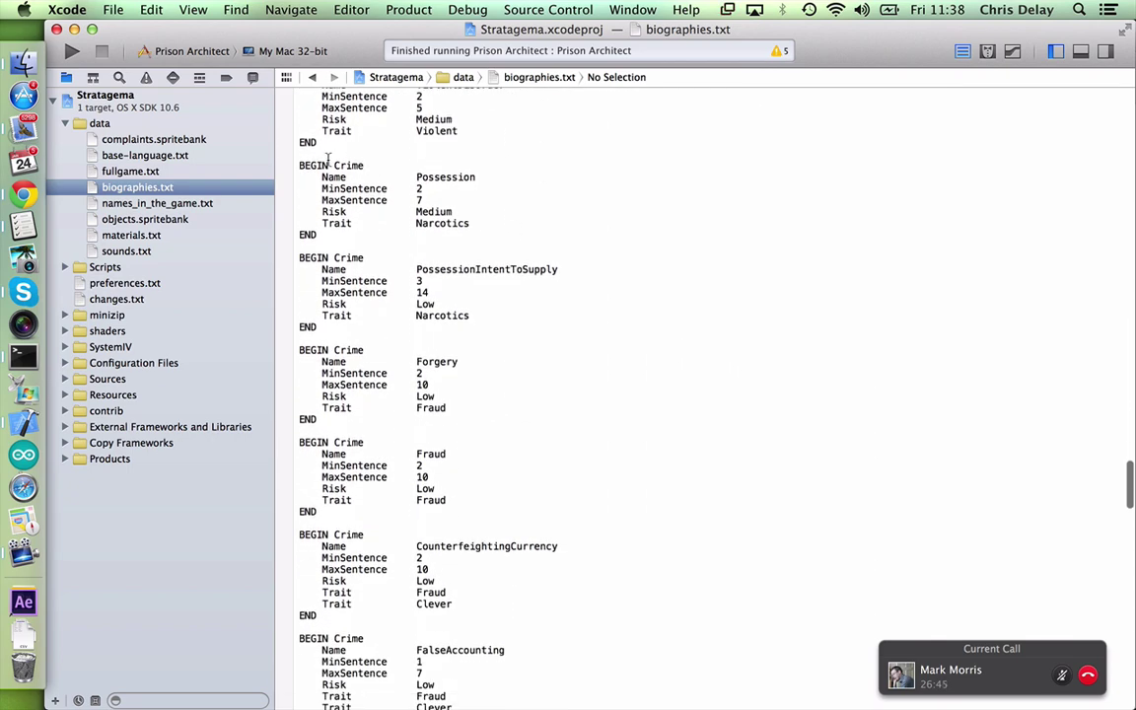
{"action": "left_click_drag", "start_coordinate": [298, 161], "coordinate": [348, 242]}
{"action": "left_click_drag", "start_coordinate": [332, 350], "coordinate": [279, 248]}
Examine the remaining crime definitions through to the end of the file, checking their sentences, risks and traits.
{"action": "scroll", "coordinate": [382, 266], "scroll_direction": "down", "scroll_amount": 15}
{"action": "scroll", "coordinate": [385, 267], "scroll_direction": "down", "scroll_amount": 20}
{"action": "scroll", "coordinate": [384, 266], "scroll_direction": "down", "scroll_amount": 20}
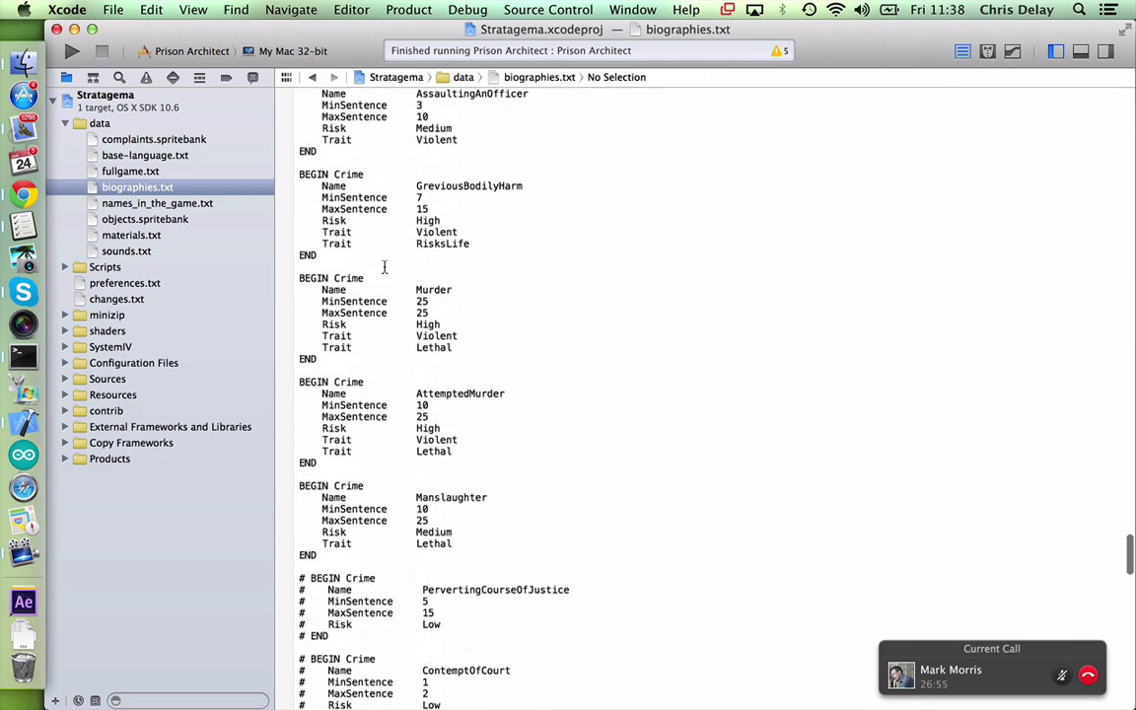
{"action": "scroll", "coordinate": [384, 267], "scroll_direction": "down", "scroll_amount": 18}
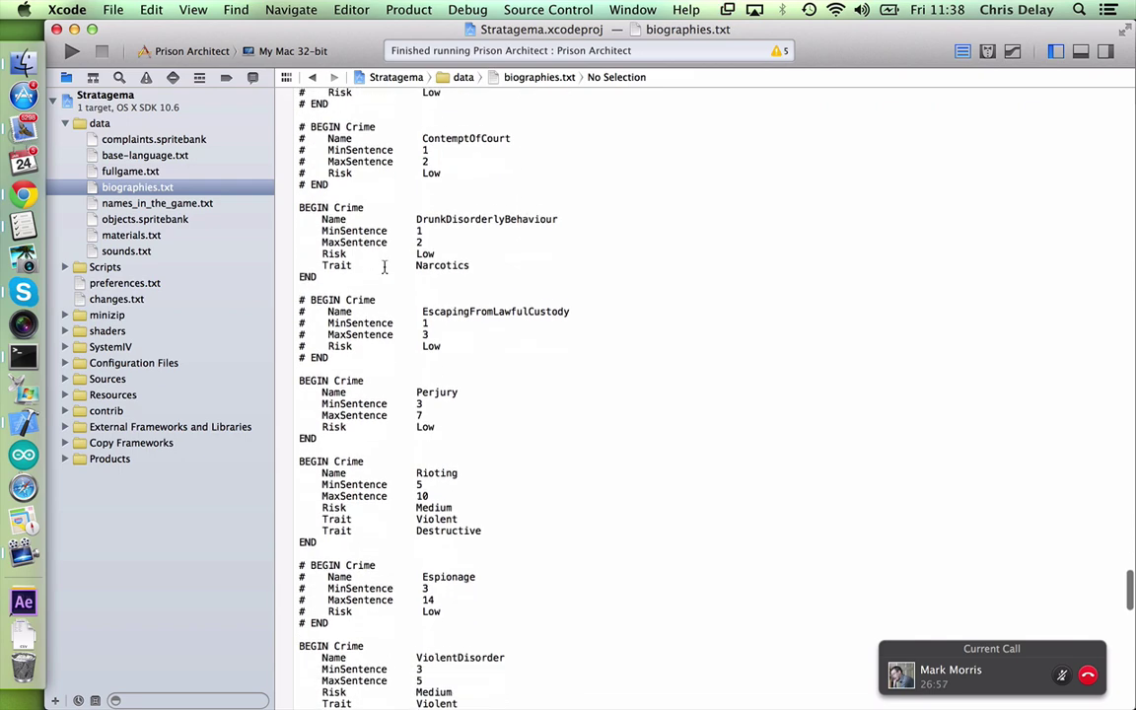
{"action": "scroll", "coordinate": [385, 266], "scroll_direction": "up", "scroll_amount": 5}
{"action": "scroll", "coordinate": [384, 266], "scroll_direction": "down", "scroll_amount": 14}
{"action": "scroll", "coordinate": [395, 268], "scroll_direction": "down", "scroll_amount": 8}
{"action": "scroll", "coordinate": [418, 281], "scroll_direction": "down", "scroll_amount": 1}
{"action": "scroll", "coordinate": [419, 292], "scroll_direction": "down", "scroll_amount": 10}
{"action": "scroll", "coordinate": [418, 289], "scroll_direction": "down", "scroll_amount": 11}
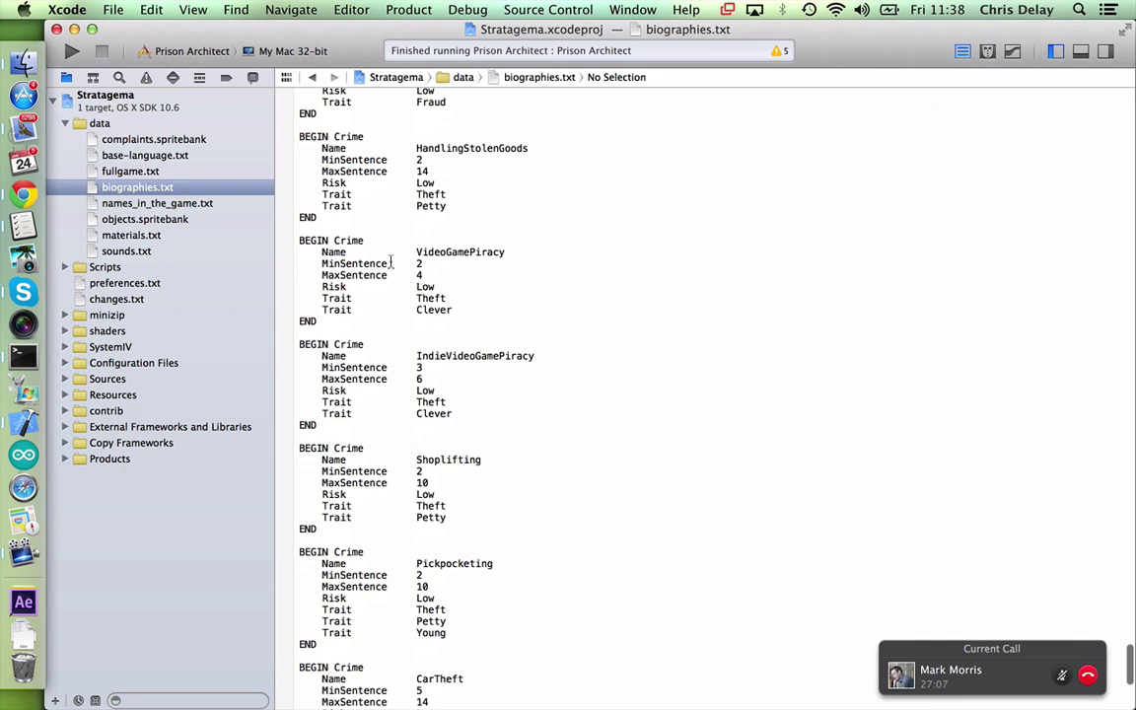
{"action": "scroll", "coordinate": [418, 256], "scroll_direction": "down", "scroll_amount": 5}
{"action": "scroll", "coordinate": [404, 328], "scroll_direction": "down", "scroll_amount": 4}
{"action": "scroll", "coordinate": [403, 327], "scroll_direction": "down", "scroll_amount": 4}
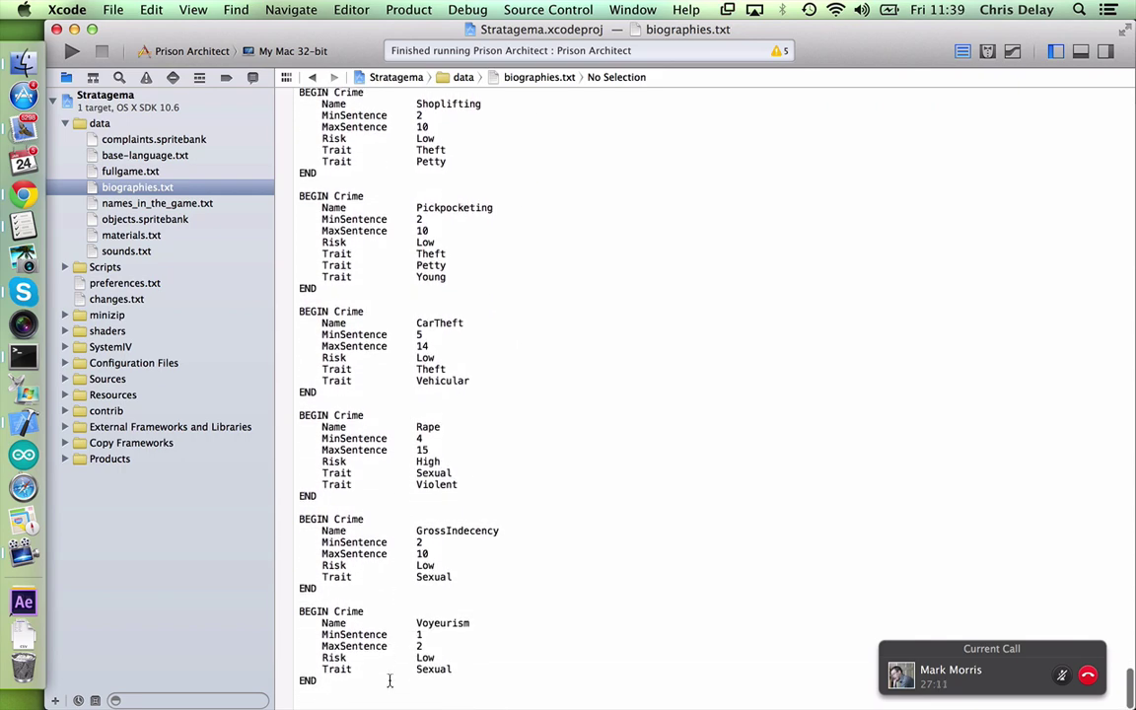
Return to the drug crimes and highlight the Possession and PossessionIntentToSupply entries together.
{"action": "scroll", "coordinate": [393, 678], "scroll_direction": "up", "scroll_amount": 20}
{"action": "scroll", "coordinate": [395, 678], "scroll_direction": "down", "scroll_amount": 1}
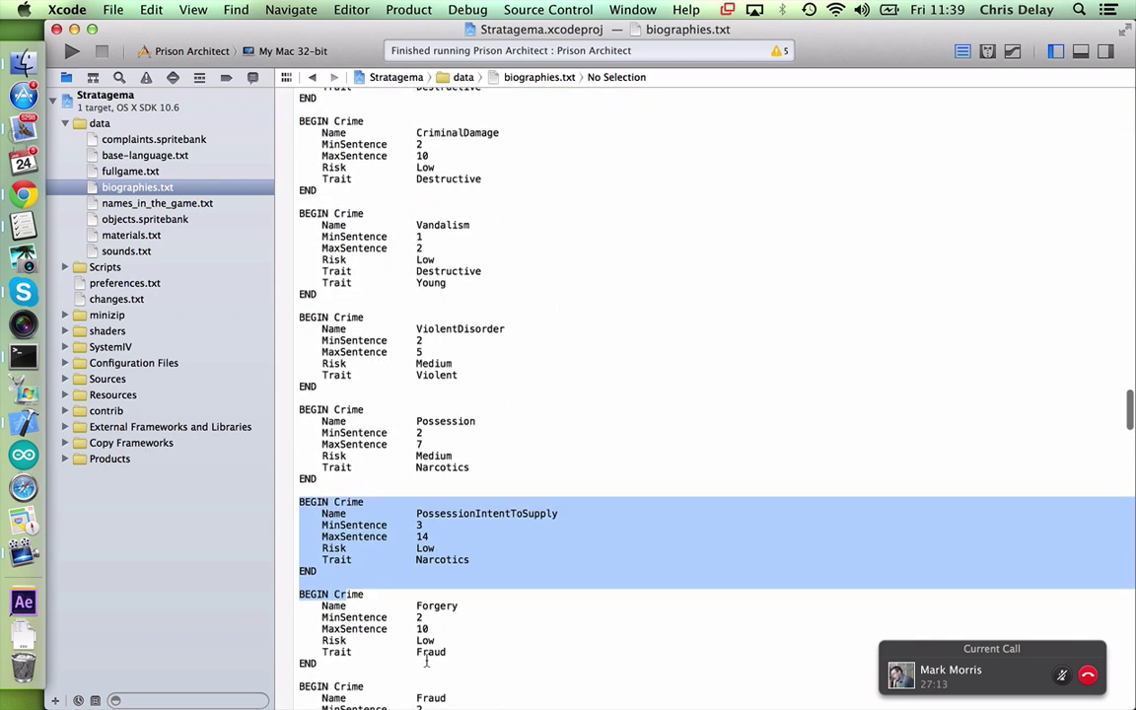
{"action": "left_click", "coordinate": [393, 587]}
{"action": "left_click", "coordinate": [306, 398]}
{"action": "left_click_drag", "start_coordinate": [313, 399], "coordinate": [348, 564]}
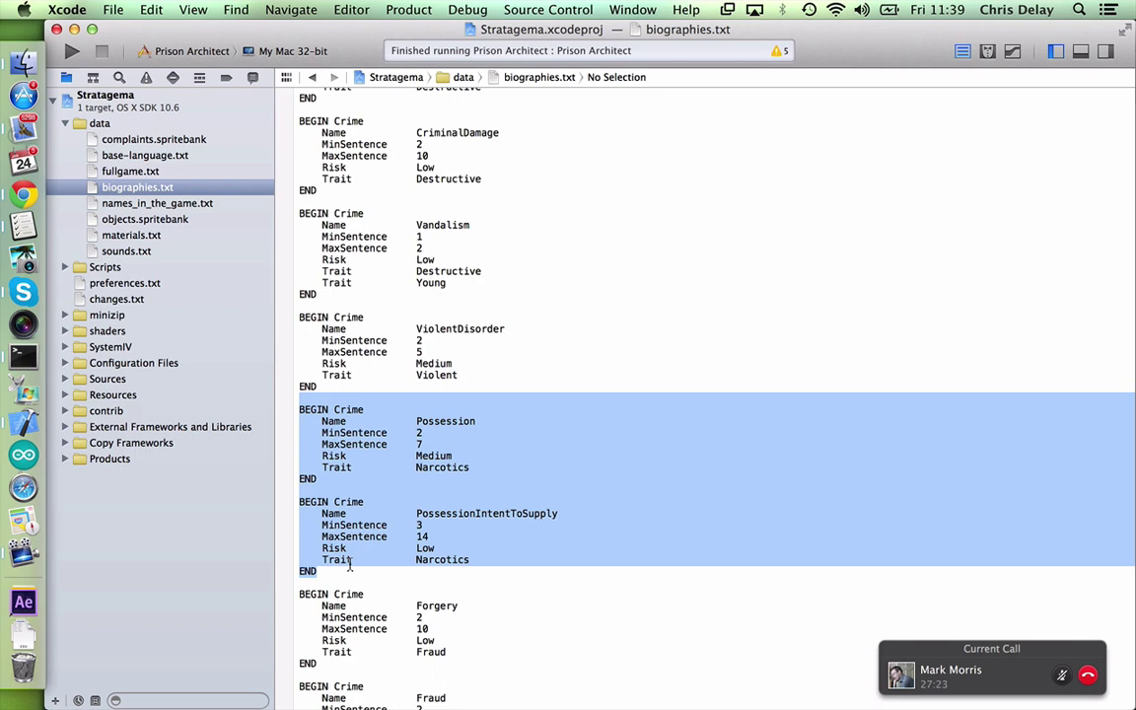
Glance at the article in Chrome, then in Xcode filter the project files by "stat" and open statuseffectsystem.h.
{"action": "left_click", "coordinate": [23, 194]}
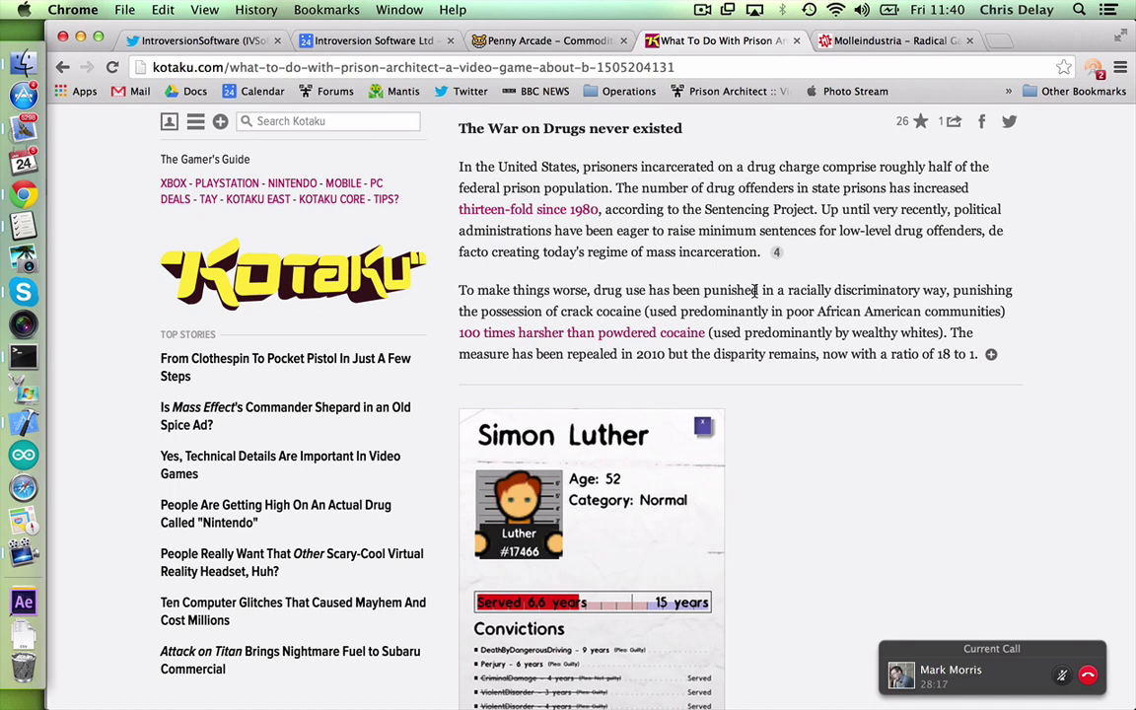
{"action": "left_click", "coordinate": [24, 422]}
{"action": "left_click", "coordinate": [187, 700]}
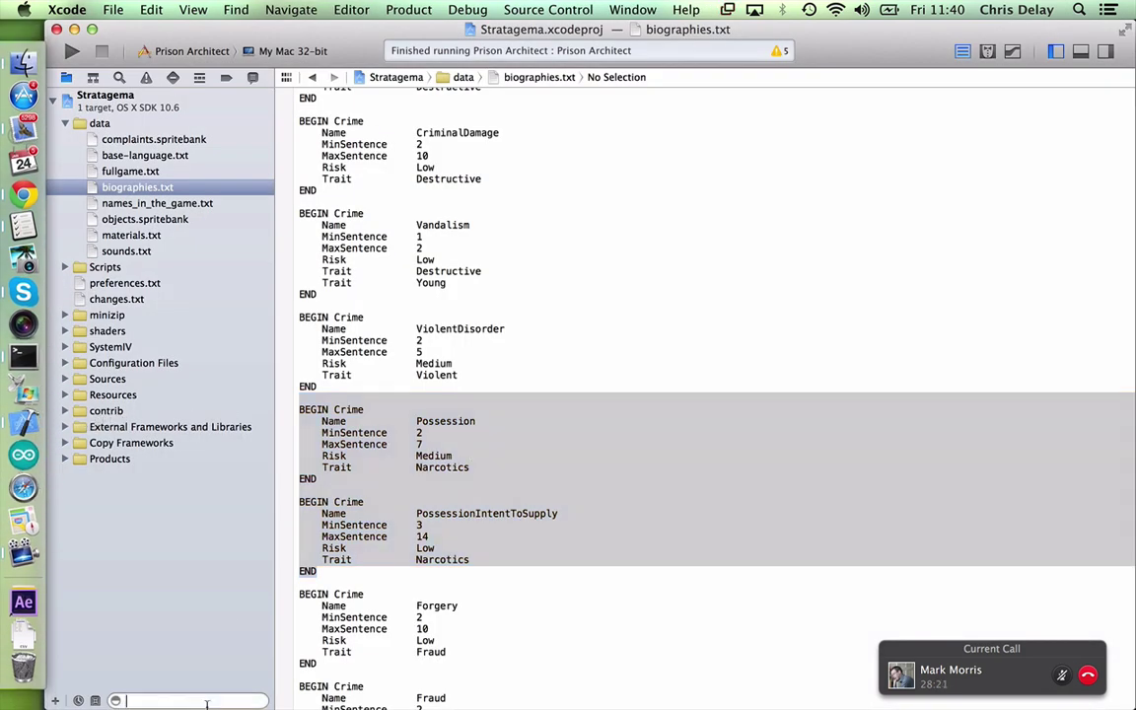
{"action": "type", "text": "stat"}
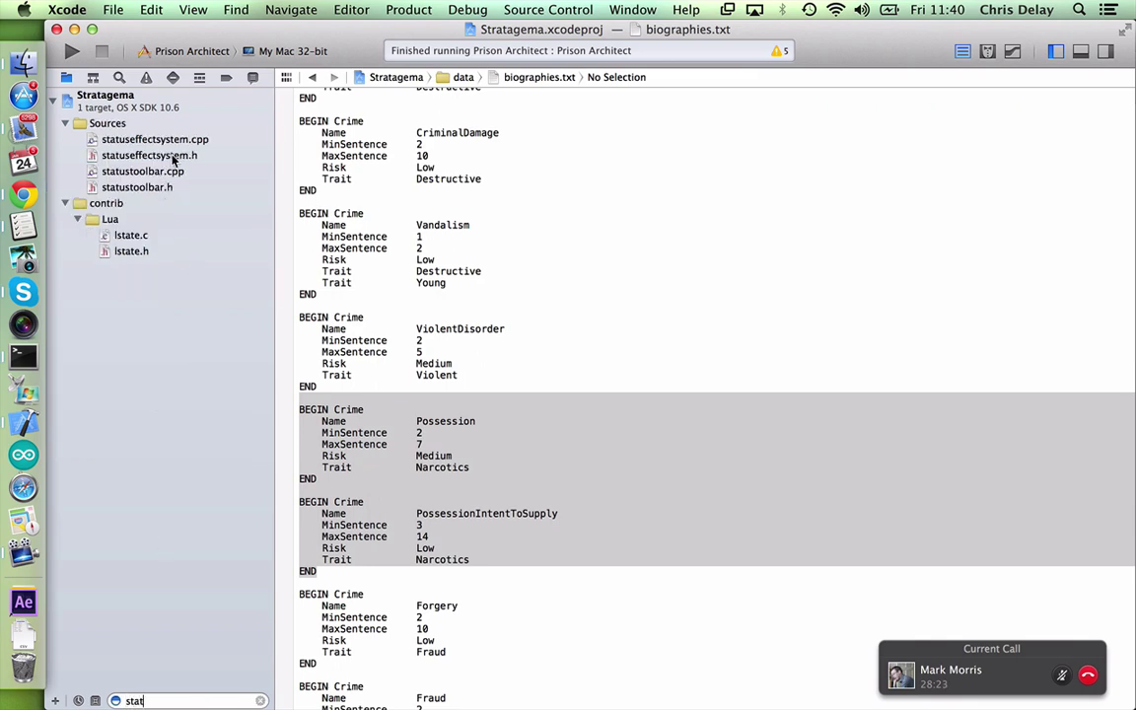
{"action": "left_click", "coordinate": [152, 154]}
Find the StatusEffectManager enum in statuseffectsystem.h and highlight the StatusUppers, StatusDowners and StatusWithdrawal entries.
{"action": "scroll", "coordinate": [571, 353], "scroll_direction": "up", "scroll_amount": 5}
{"action": "scroll", "coordinate": [571, 353], "scroll_direction": "up", "scroll_amount": 5}
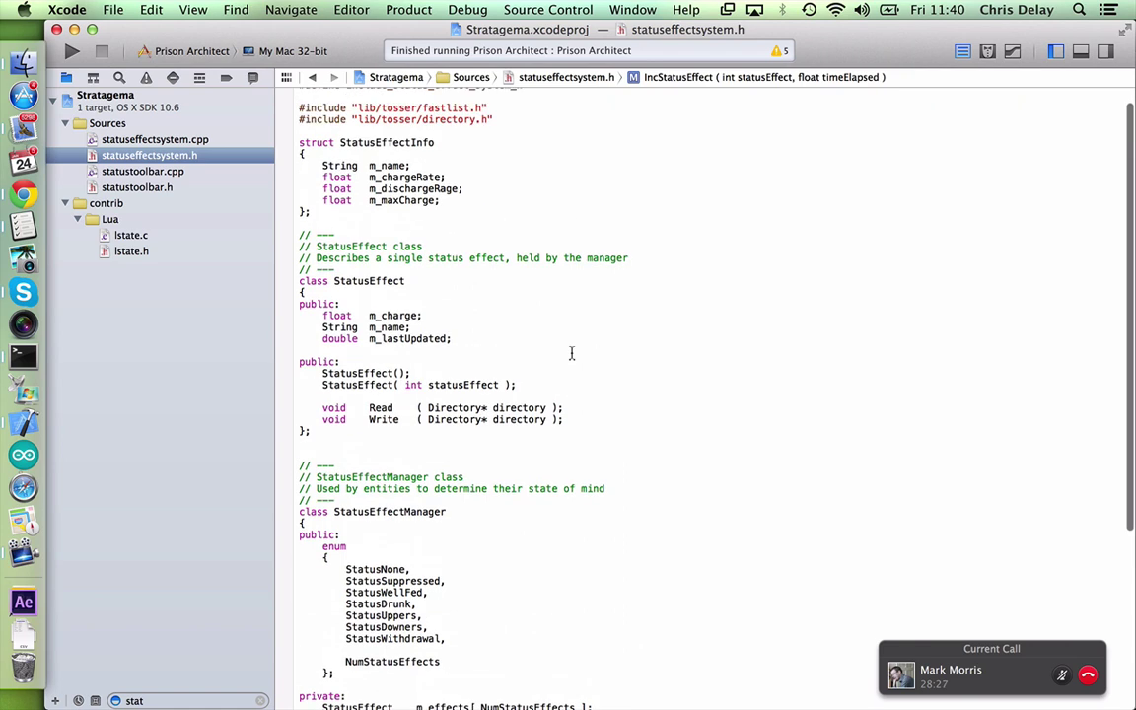
{"action": "scroll", "coordinate": [570, 352], "scroll_direction": "down", "scroll_amount": 4}
{"action": "scroll", "coordinate": [569, 355], "scroll_direction": "down", "scroll_amount": 1}
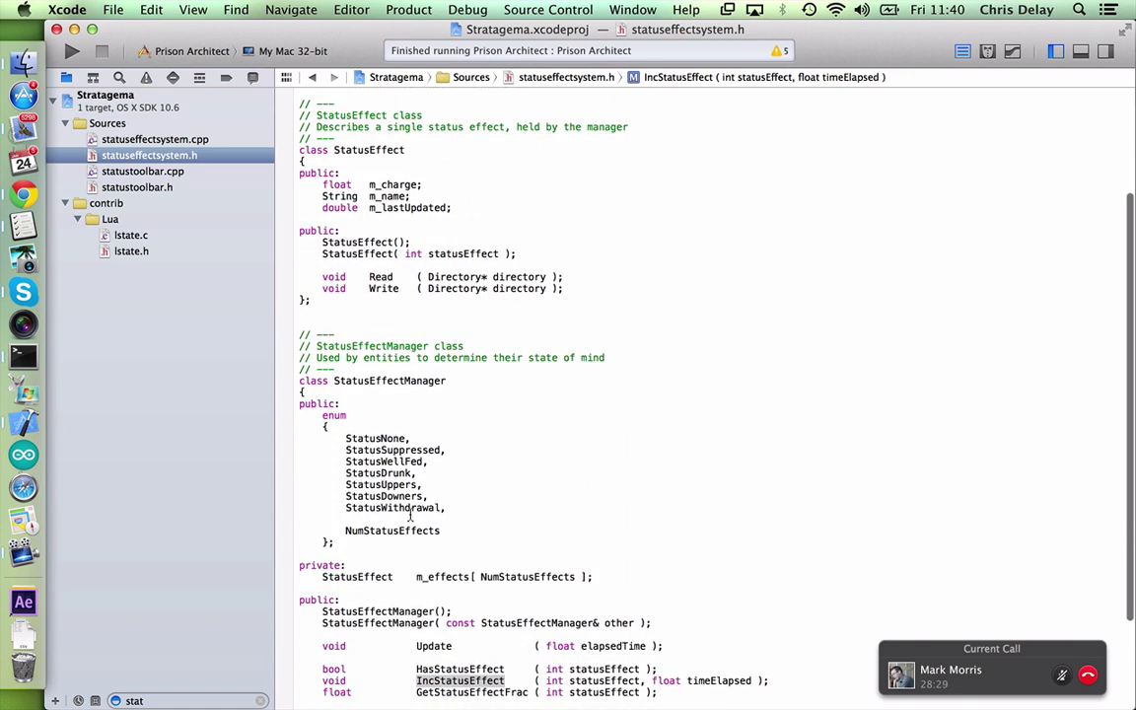
{"action": "left_click_drag", "start_coordinate": [317, 485], "coordinate": [520, 511]}
{"action": "left_click", "coordinate": [520, 511]}
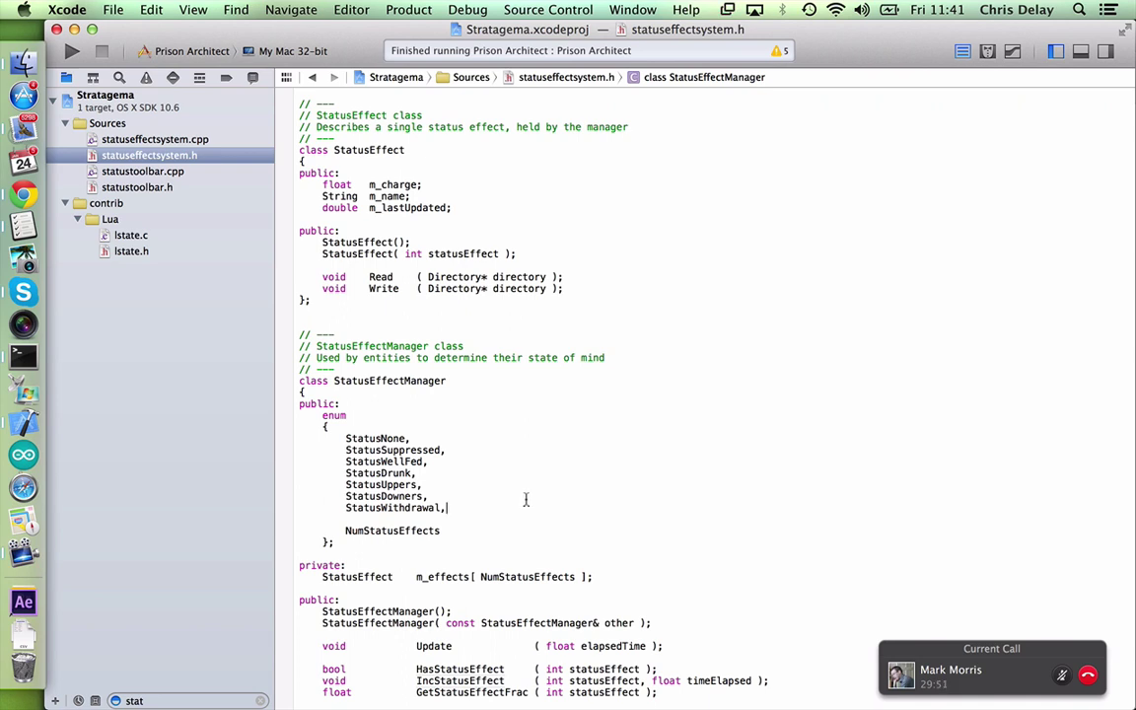
Switch to Chrome and read on in the article from the drug offenses paragraphs to the "Punish or Rehabilitate?" section.
{"action": "left_click", "coordinate": [34, 197]}
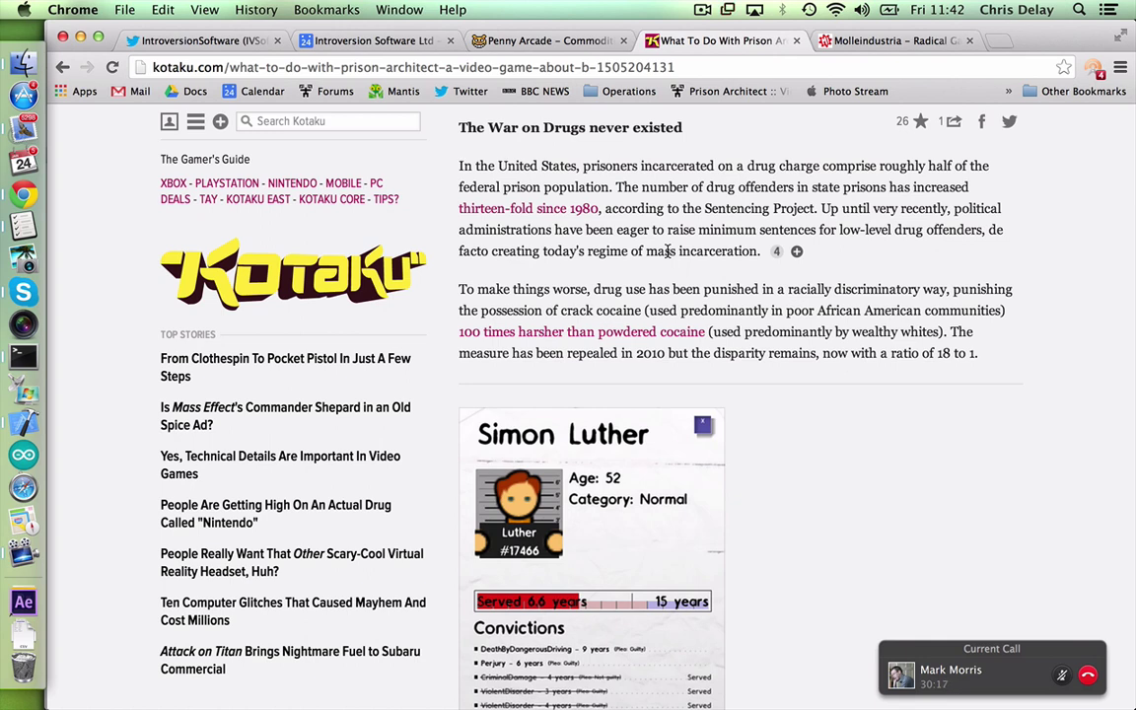
{"action": "scroll", "coordinate": [968, 442], "scroll_direction": "down", "scroll_amount": 2}
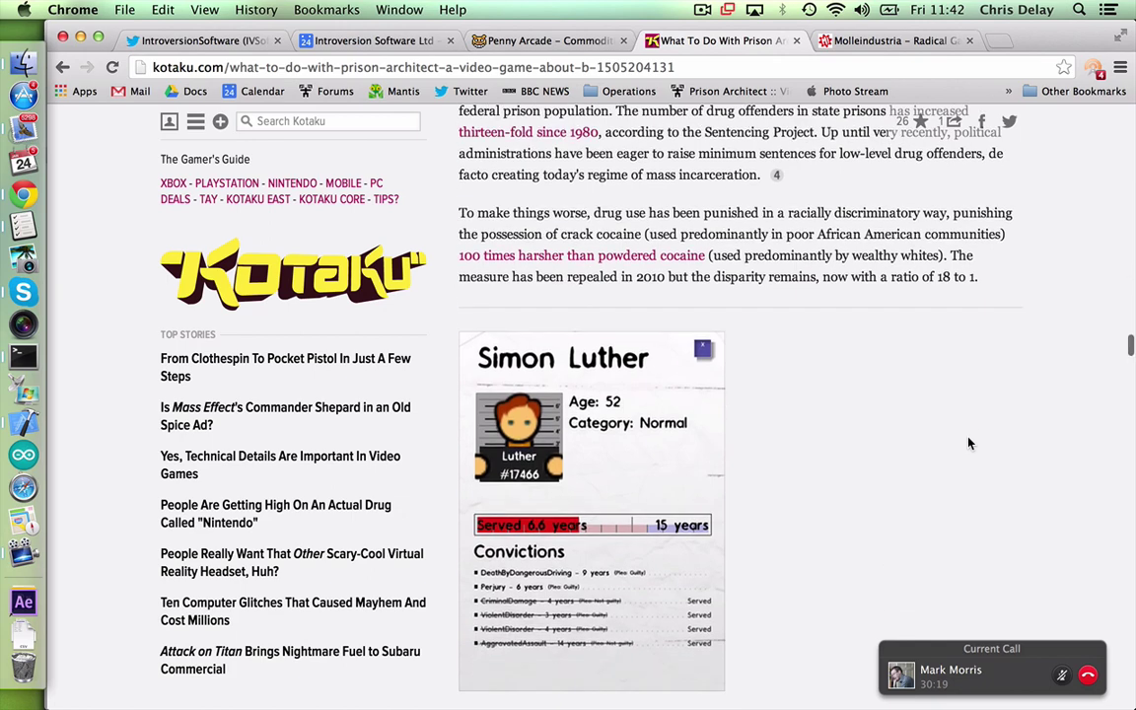
{"action": "scroll", "coordinate": [968, 444], "scroll_direction": "down", "scroll_amount": 5}
{"action": "scroll", "coordinate": [968, 443], "scroll_direction": "down", "scroll_amount": 6}
{"action": "scroll", "coordinate": [968, 443], "scroll_direction": "down", "scroll_amount": 5}
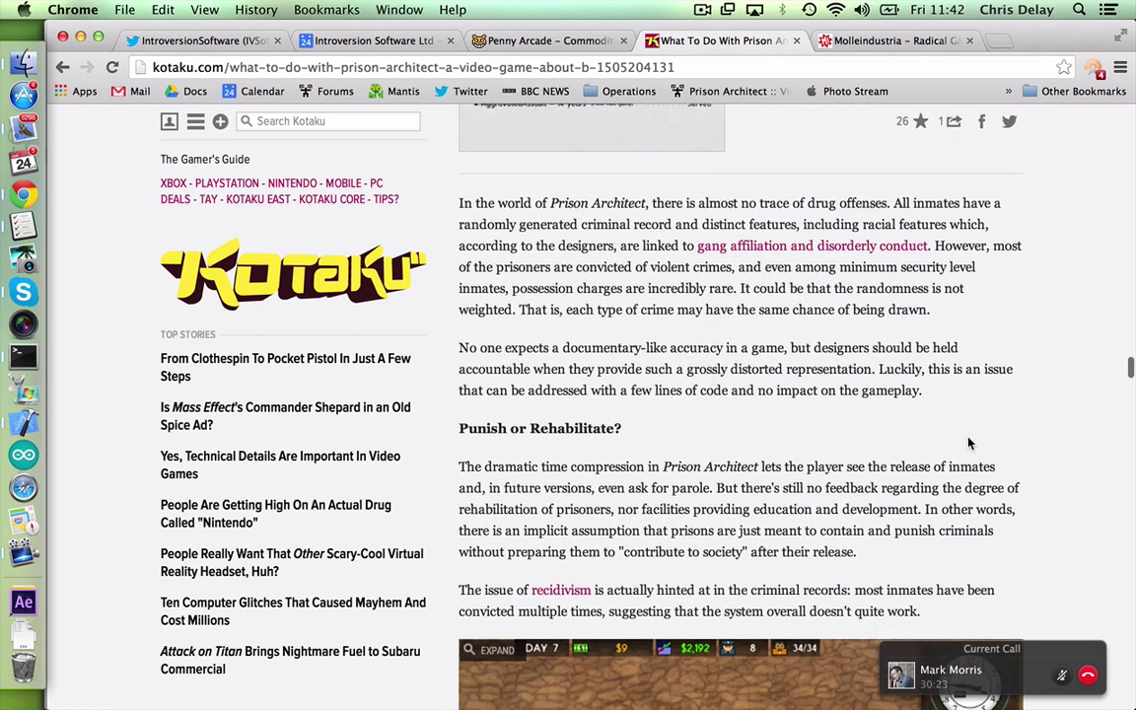
{"action": "scroll", "coordinate": [968, 443], "scroll_direction": "down", "scroll_amount": 3}
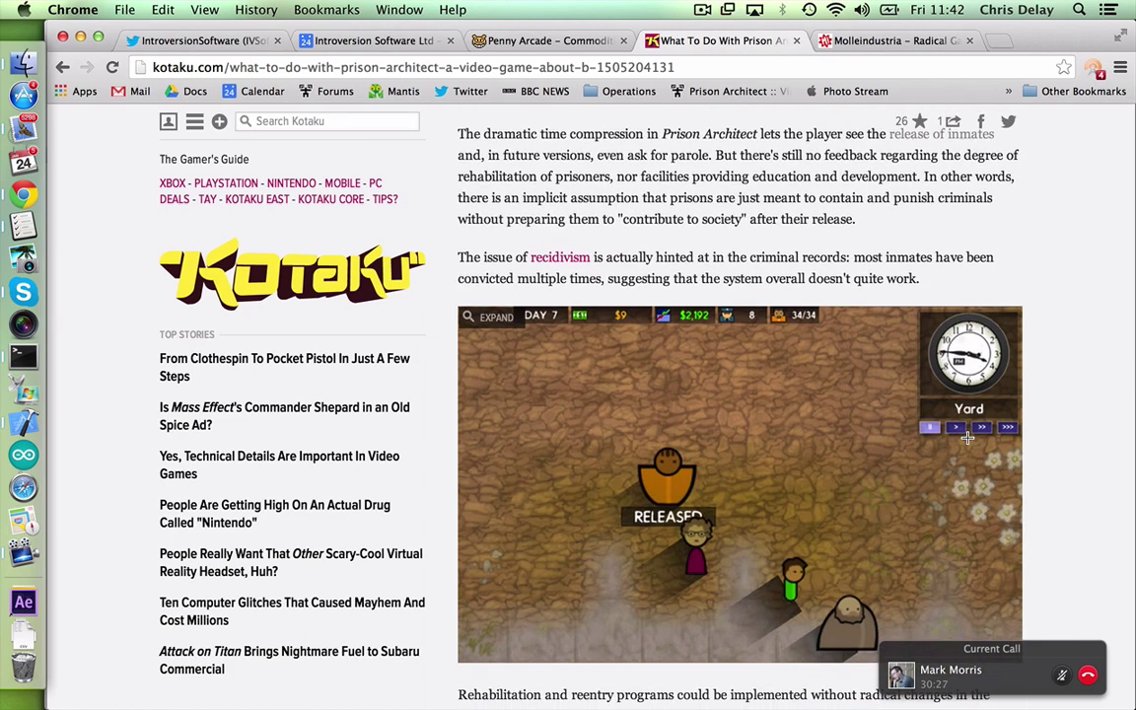
{"action": "scroll", "coordinate": [968, 438], "scroll_direction": "up", "scroll_amount": 2}
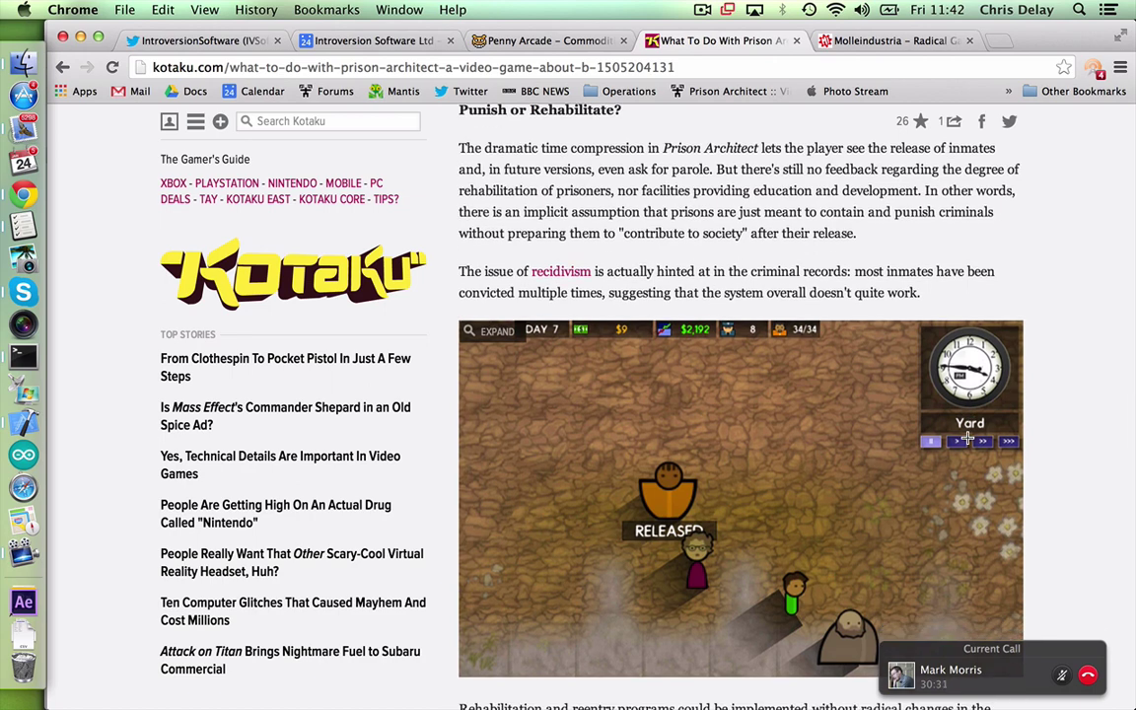
Continue to the "Arbeit macht frei" section and examine its paragraphs on grants and the Valuation screenshot.
{"action": "scroll", "coordinate": [969, 437], "scroll_direction": "down", "scroll_amount": 3}
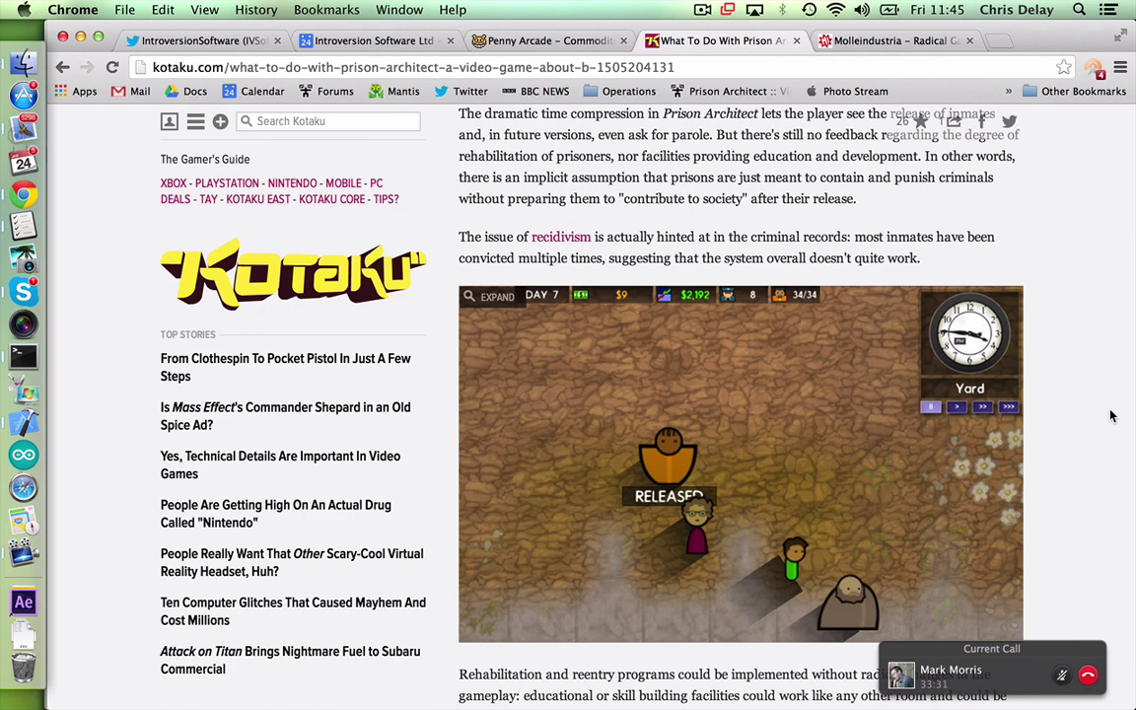
{"action": "scroll", "coordinate": [1097, 362], "scroll_direction": "down", "scroll_amount": 10}
{"action": "scroll", "coordinate": [1097, 362], "scroll_direction": "down", "scroll_amount": 2}
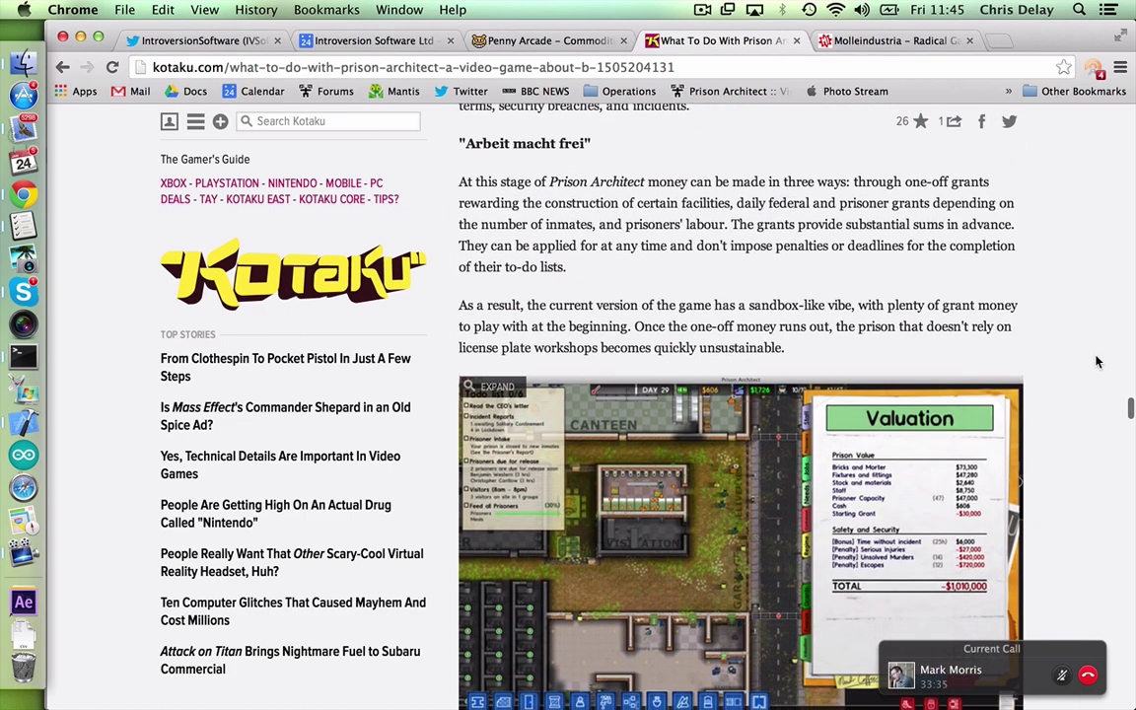
{"action": "scroll", "coordinate": [1097, 362], "scroll_direction": "down", "scroll_amount": 1}
{"action": "scroll", "coordinate": [1097, 362], "scroll_direction": "up", "scroll_amount": 1}
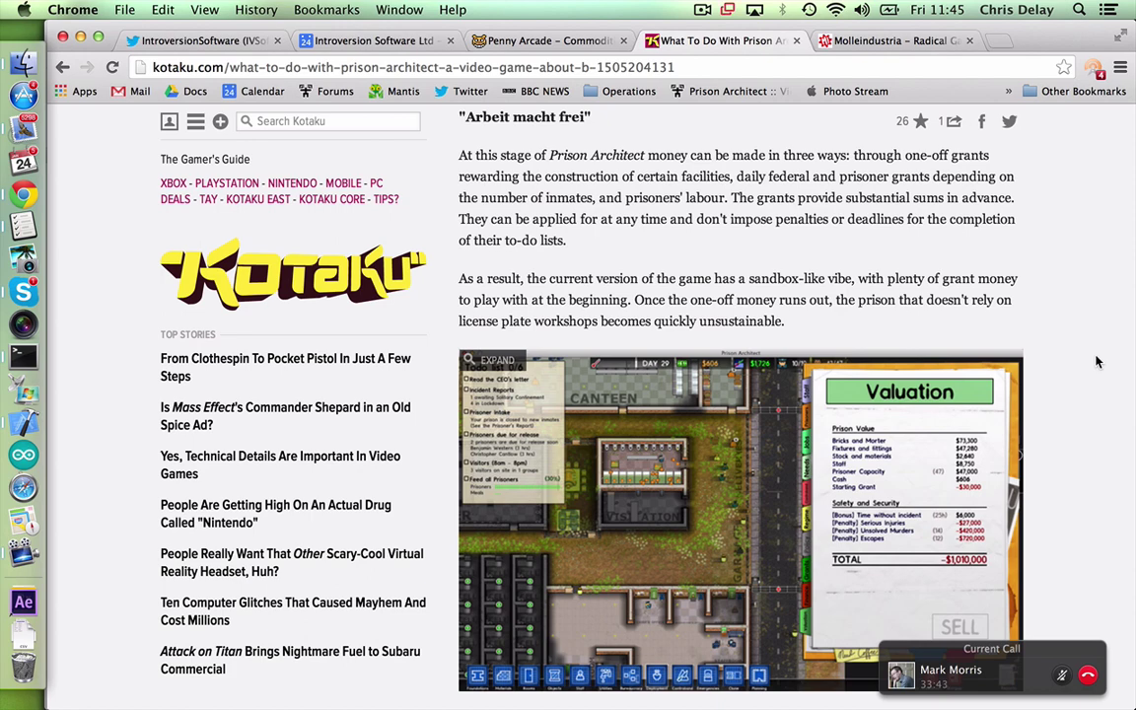
{"action": "scroll", "coordinate": [1096, 361], "scroll_direction": "down", "scroll_amount": 5}
{"action": "scroll", "coordinate": [1095, 362], "scroll_direction": "up", "scroll_amount": 2}
{"action": "scroll", "coordinate": [1095, 362], "scroll_direction": "down", "scroll_amount": 1}
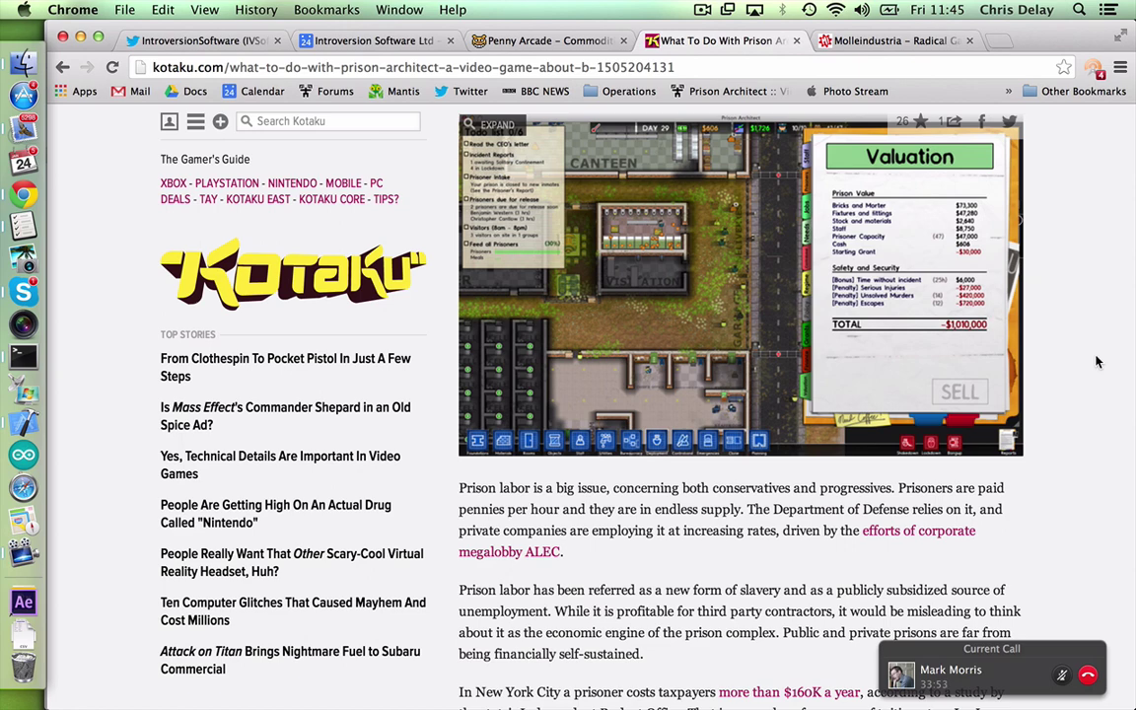
Read on through the prison labor paragraphs and highlight "$50 to $150 dollars" in the per-prisoner income sentence.
{"action": "scroll", "coordinate": [1096, 362], "scroll_direction": "down", "scroll_amount": 3}
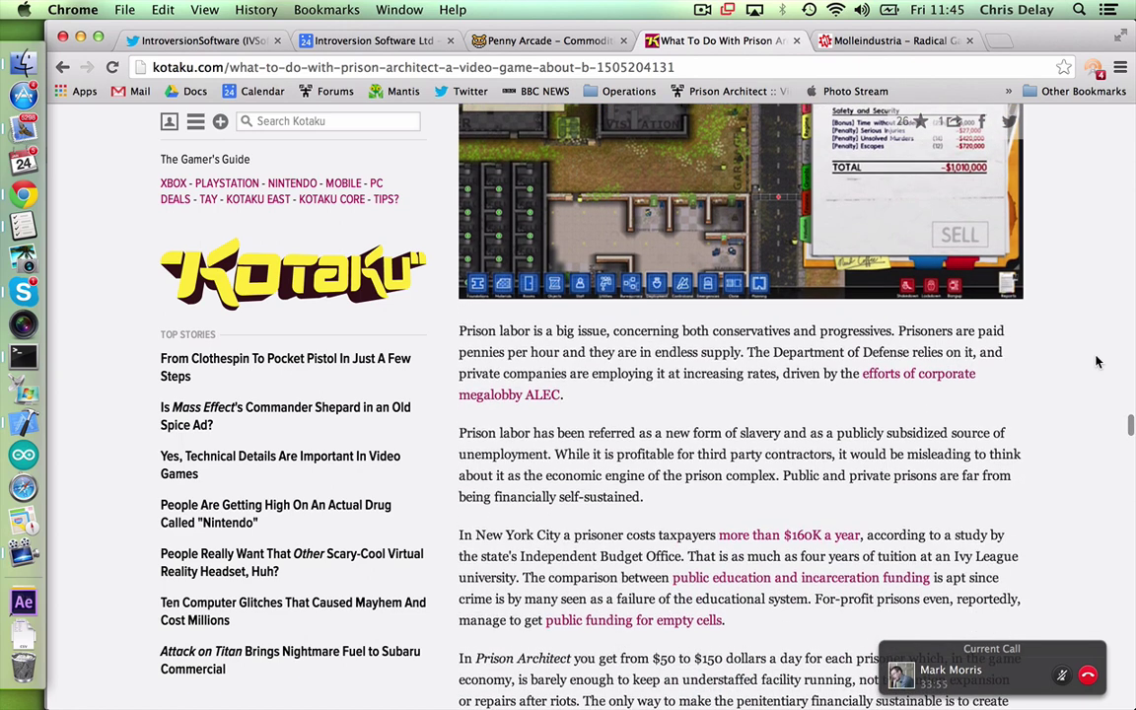
{"action": "scroll", "coordinate": [1095, 361], "scroll_direction": "down", "scroll_amount": 5}
{"action": "scroll", "coordinate": [1095, 362], "scroll_direction": "down", "scroll_amount": 2}
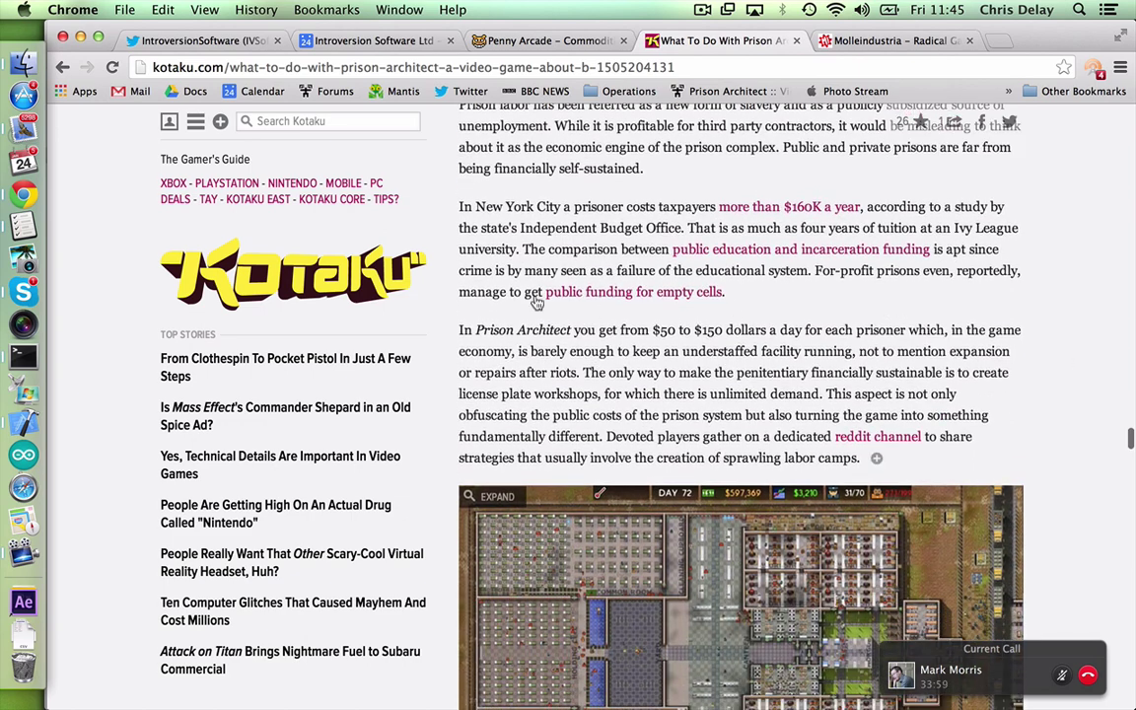
{"action": "left_click_drag", "start_coordinate": [651, 329], "coordinate": [769, 332]}
{"action": "scroll", "coordinate": [944, 373], "scroll_direction": "up", "scroll_amount": 1}
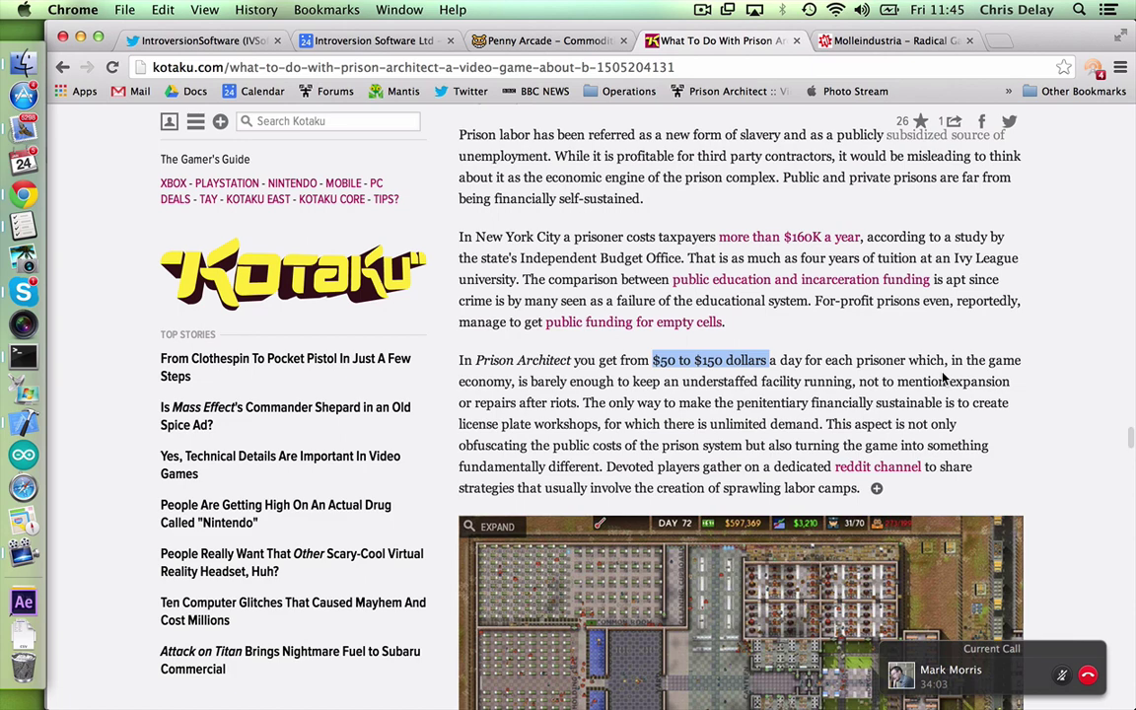
{"action": "scroll", "coordinate": [994, 394], "scroll_direction": "up", "scroll_amount": 1}
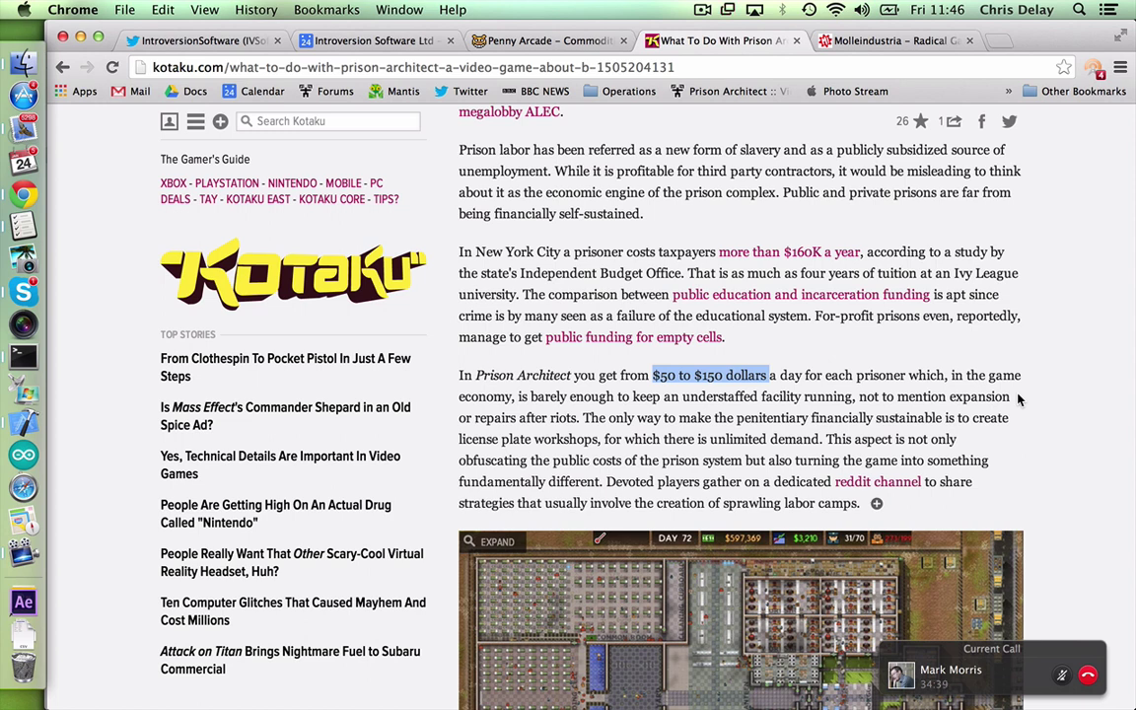
Review the prison labor paragraphs again and highlight the statement about what a prisoner costs New York City taxpayers.
{"action": "scroll", "coordinate": [1018, 397], "scroll_direction": "up", "scroll_amount": 3}
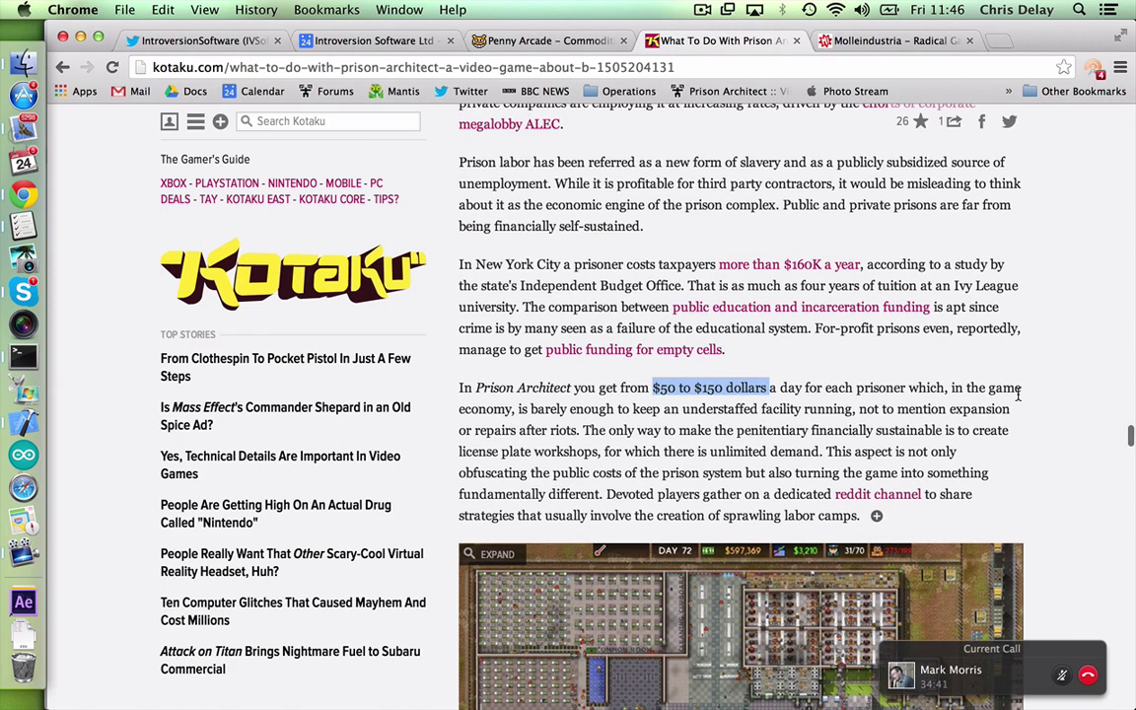
{"action": "scroll", "coordinate": [1018, 394], "scroll_direction": "up", "scroll_amount": 1}
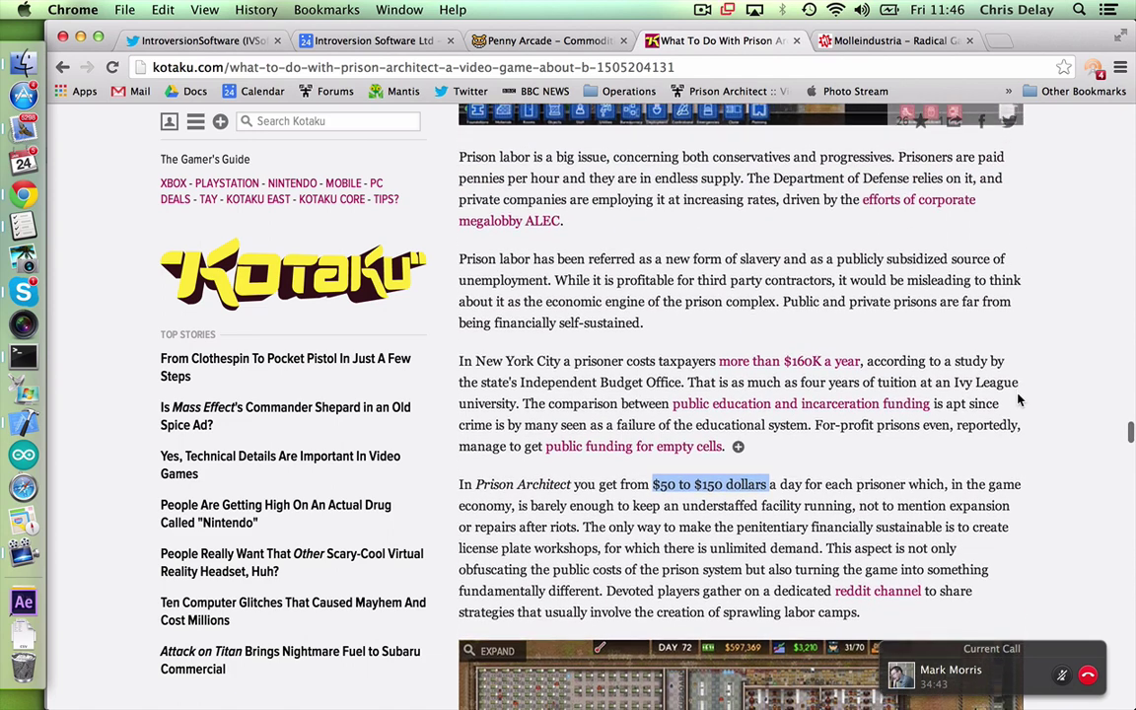
{"action": "scroll", "coordinate": [1019, 397], "scroll_direction": "up", "scroll_amount": 3}
{"action": "scroll", "coordinate": [1018, 397], "scroll_direction": "up", "scroll_amount": 5}
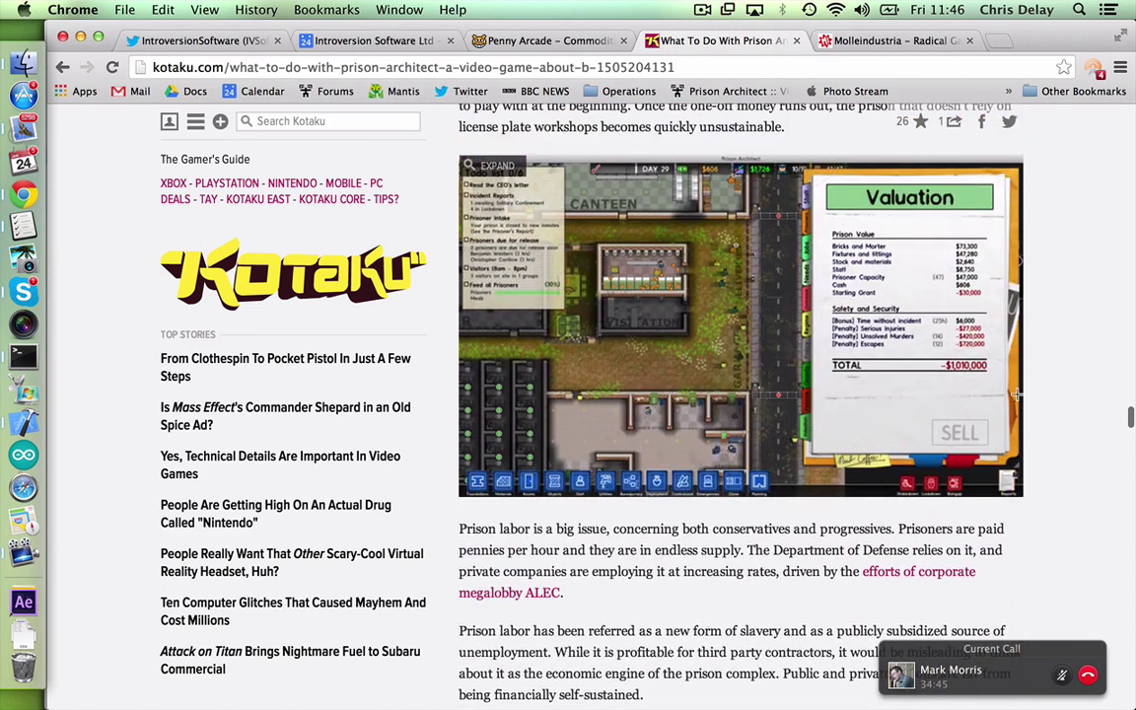
{"action": "scroll", "coordinate": [1015, 395], "scroll_direction": "down", "scroll_amount": 5}
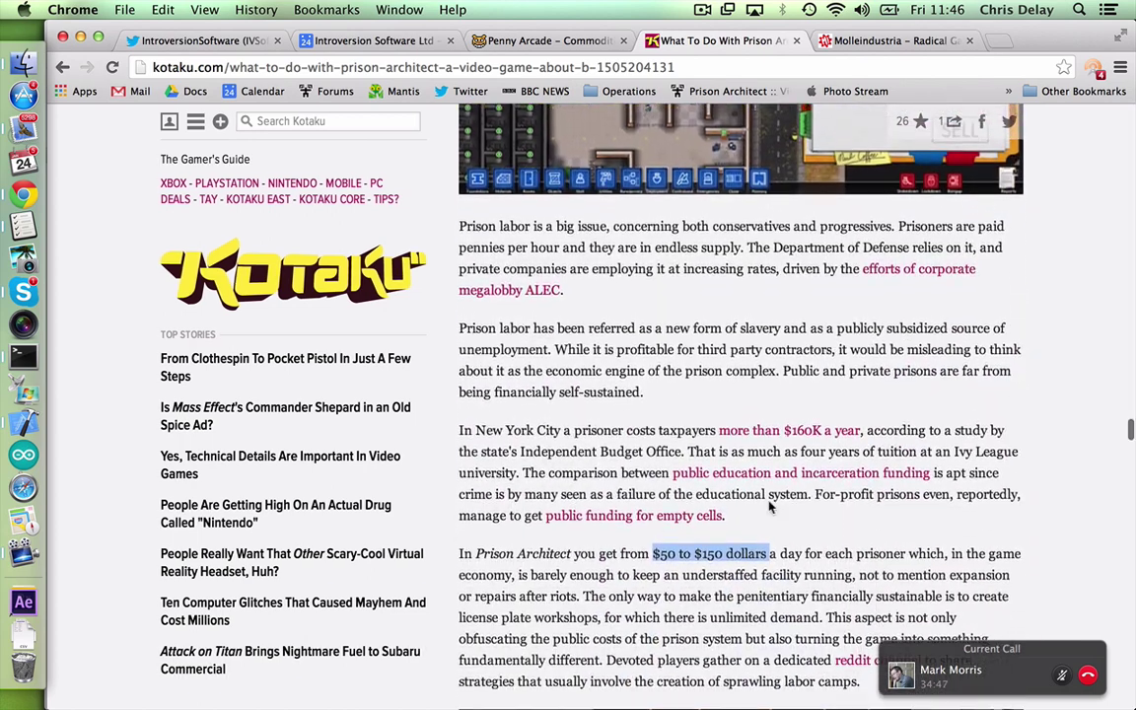
{"action": "scroll", "coordinate": [656, 557], "scroll_direction": "down", "scroll_amount": 1}
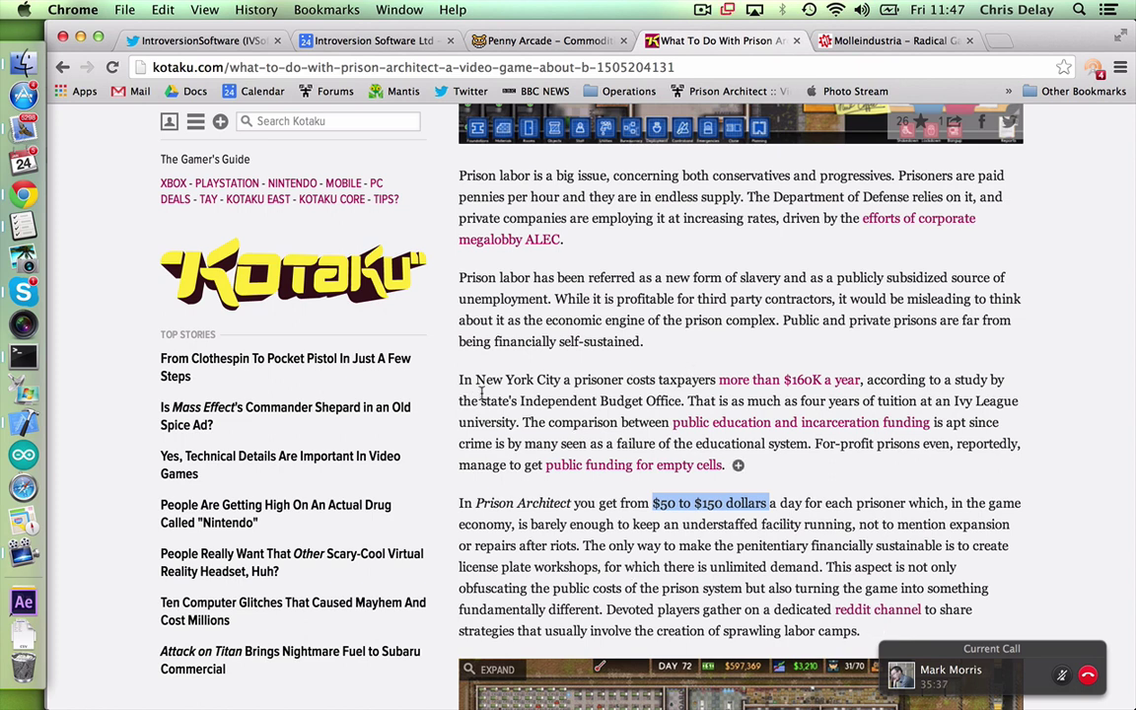
{"action": "left_click_drag", "start_coordinate": [504, 380], "coordinate": [994, 379]}
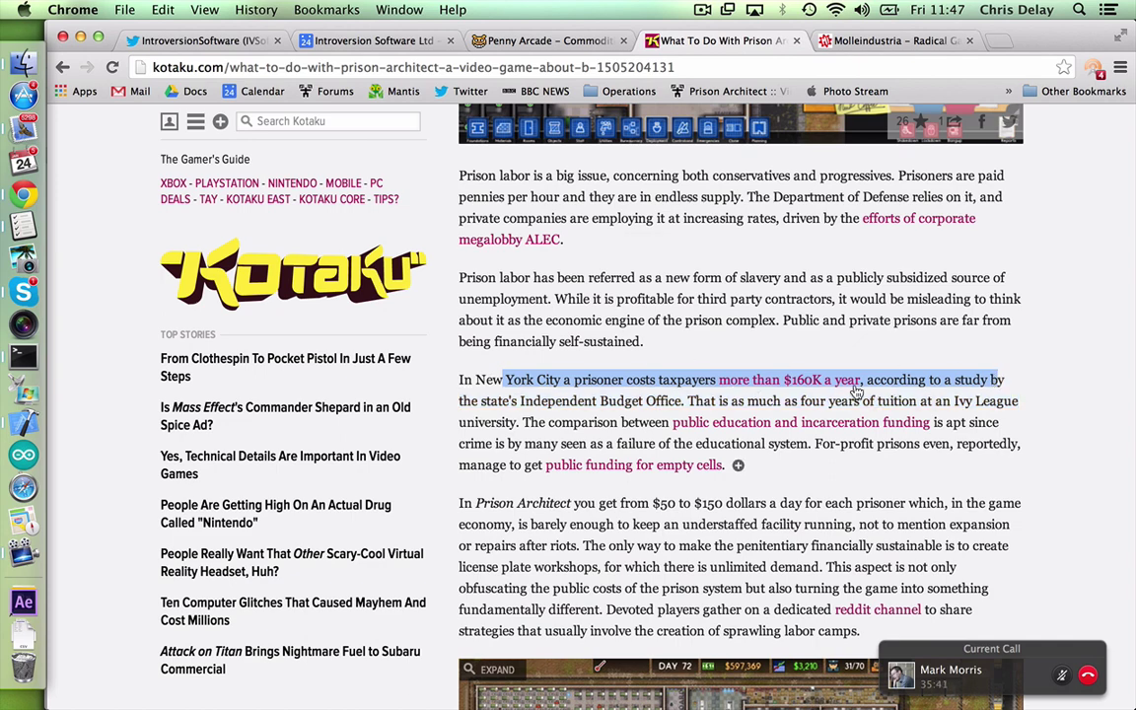
Divide 160000 by 365 in the Dashboard calculator to get the daily cost per prisoner, and return to the article.
{"action": "key", "text": "F12"}
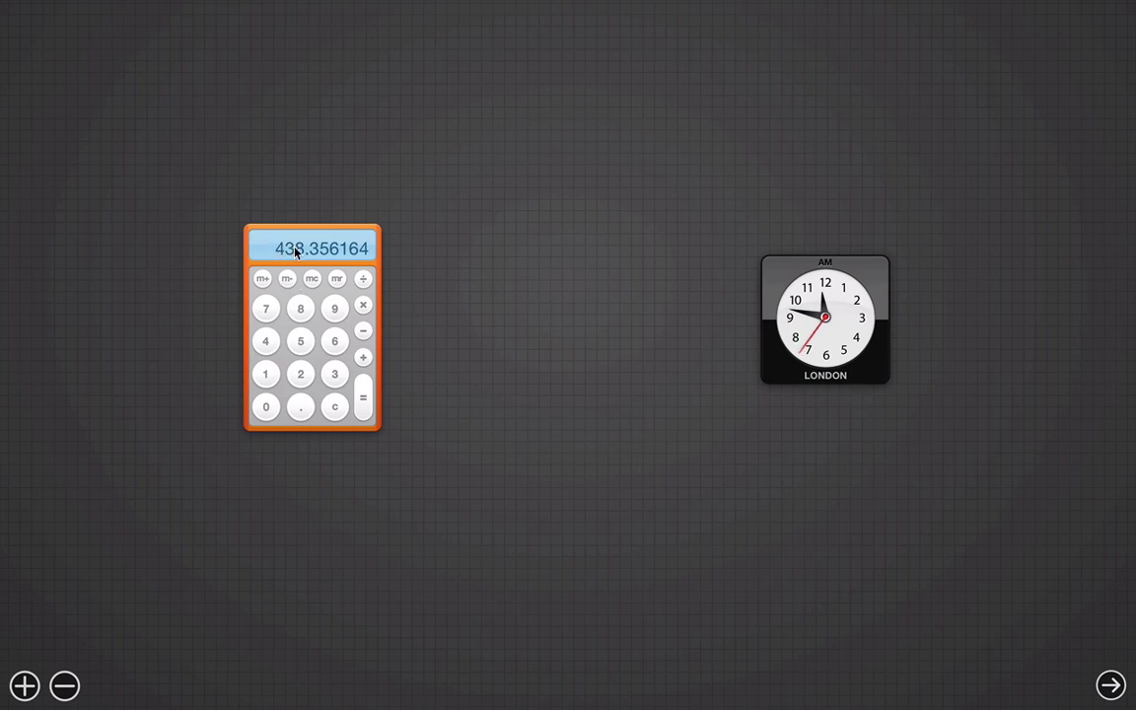
{"action": "left_click", "coordinate": [267, 381]}
{"action": "left_click", "coordinate": [331, 341]}
{"action": "left_click", "coordinate": [265, 405]}
{"action": "double_click", "coordinate": [265, 408]}
{"action": "left_click", "coordinate": [265, 408]}
{"action": "left_click", "coordinate": [363, 279]}
{"action": "left_click", "coordinate": [333, 372]}
{"action": "left_click", "coordinate": [333, 346]}
{"action": "left_click", "coordinate": [297, 338]}
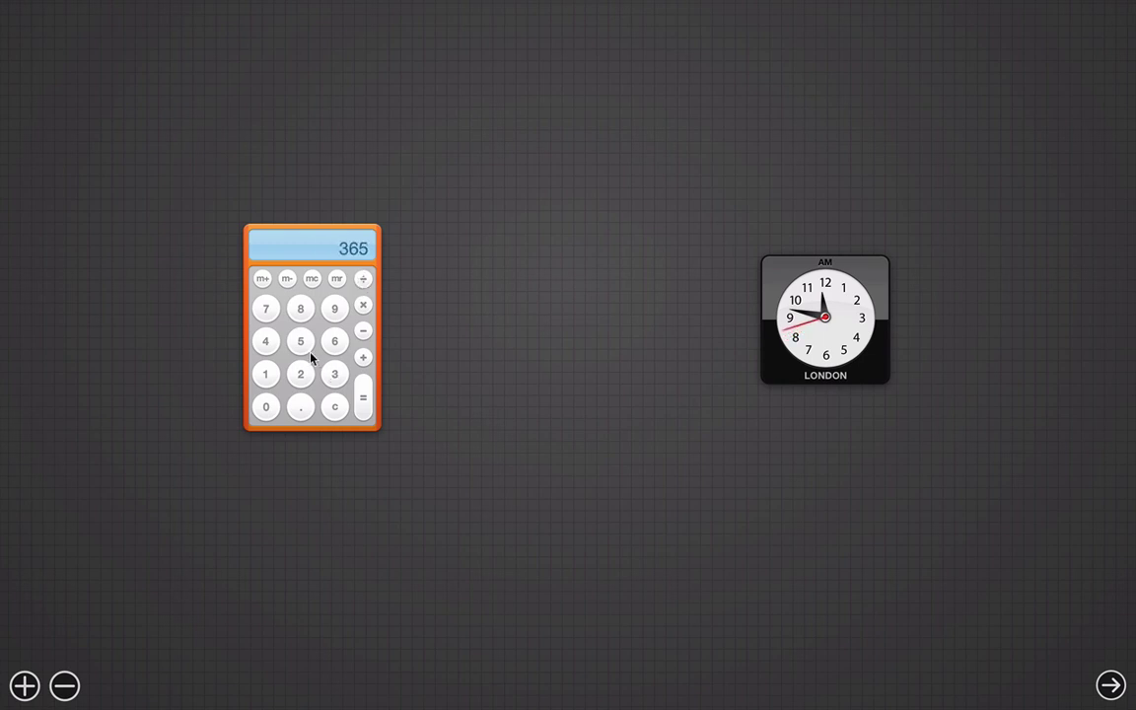
{"action": "left_click", "coordinate": [363, 397]}
{"action": "key", "text": "ctrl+Right"}
Highlight "$50 to $150" in the paragraph on the game's daily income per prisoner, and clear the selection.
{"action": "scroll", "coordinate": [663, 419], "scroll_direction": "down", "scroll_amount": 2}
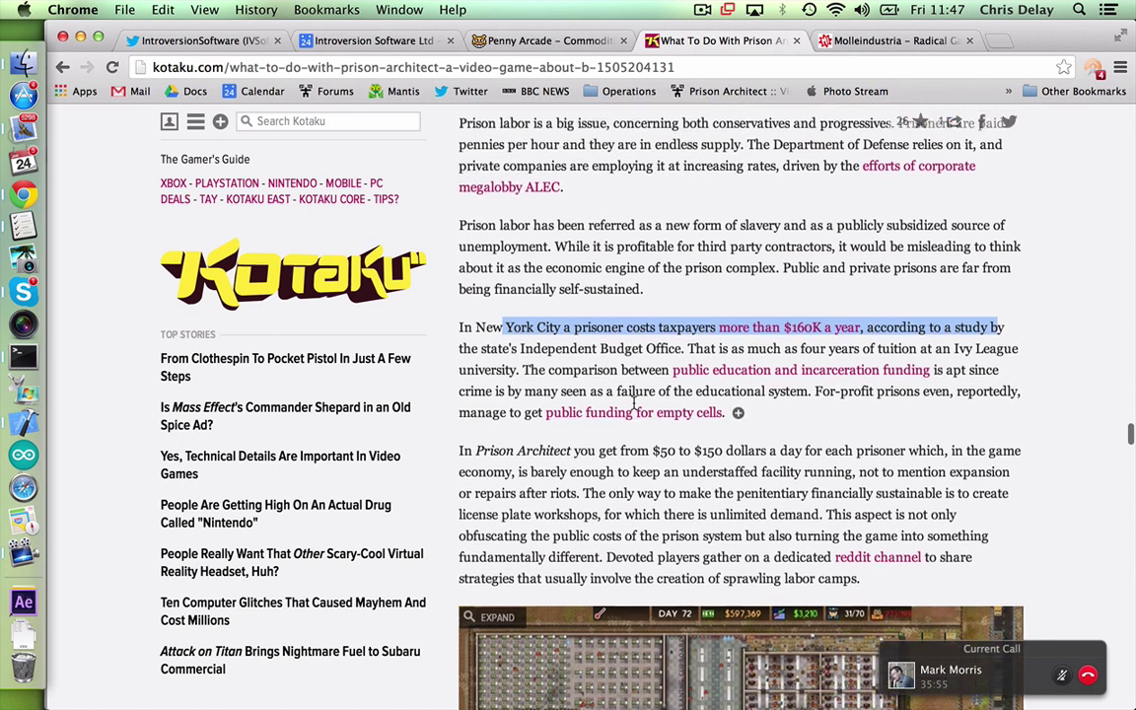
{"action": "left_click", "coordinate": [652, 430]}
{"action": "left_click_drag", "start_coordinate": [652, 430], "coordinate": [722, 431]}
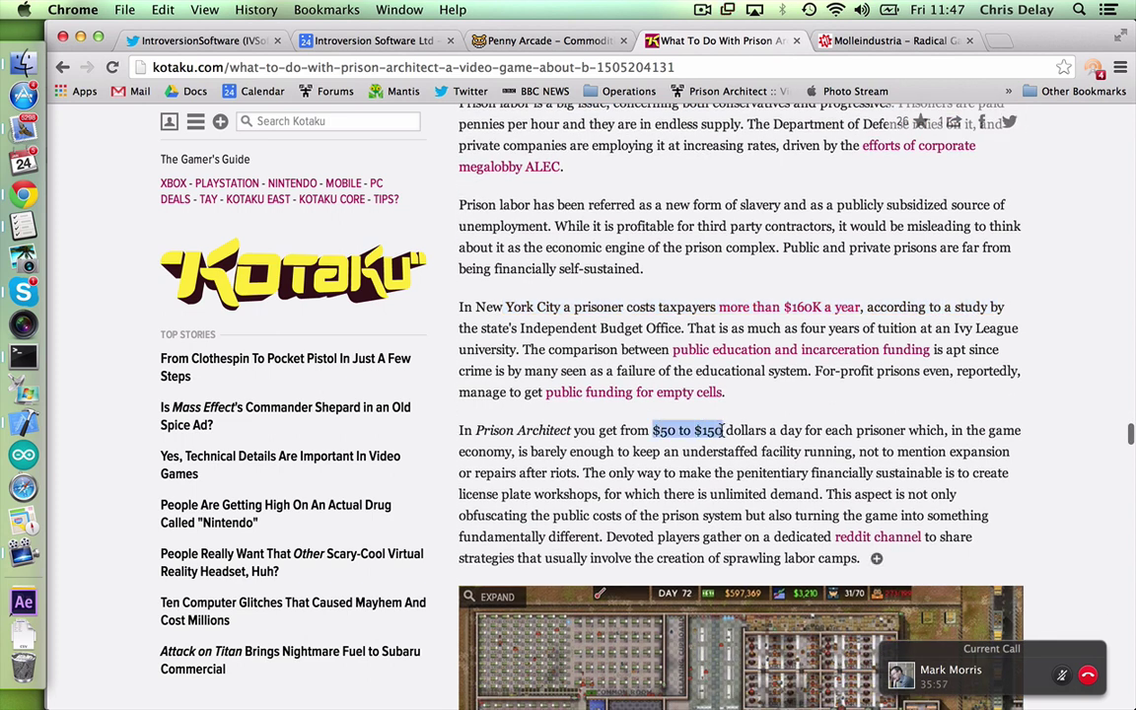
{"action": "left_click", "coordinate": [655, 449]}
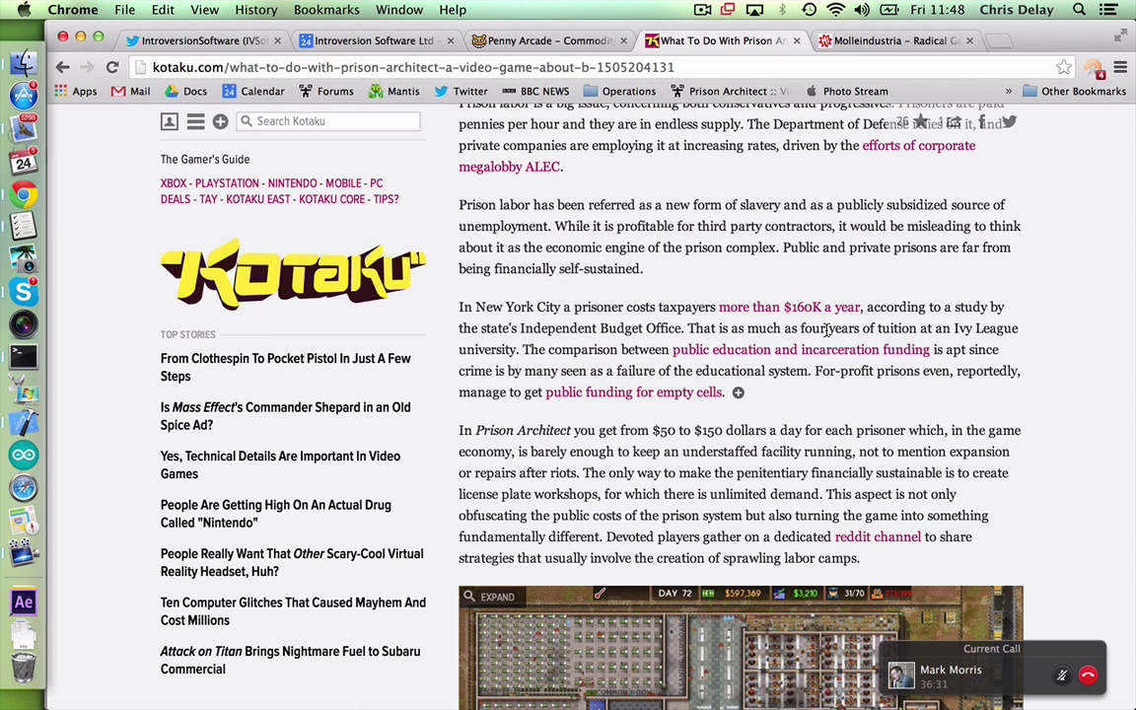
Read on past the labor camp screenshot through the paragraphs leading up to the "The world outside" section.
{"action": "scroll", "coordinate": [826, 331], "scroll_direction": "down", "scroll_amount": 1}
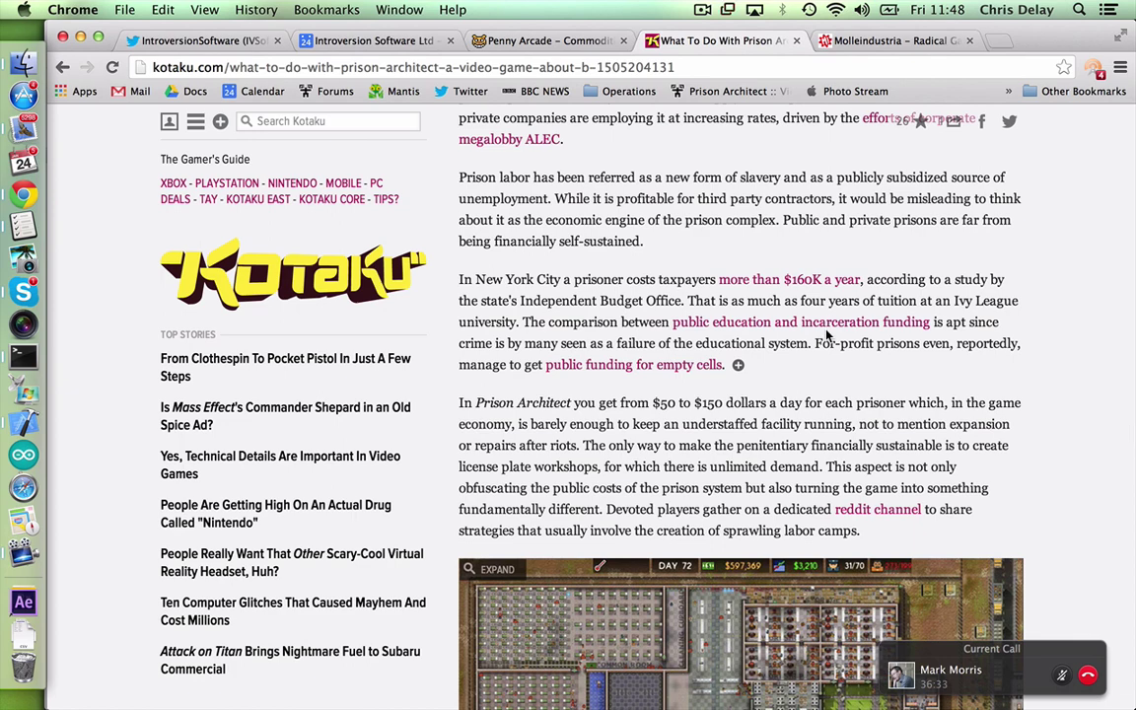
{"action": "scroll", "coordinate": [826, 335], "scroll_direction": "down", "scroll_amount": 5}
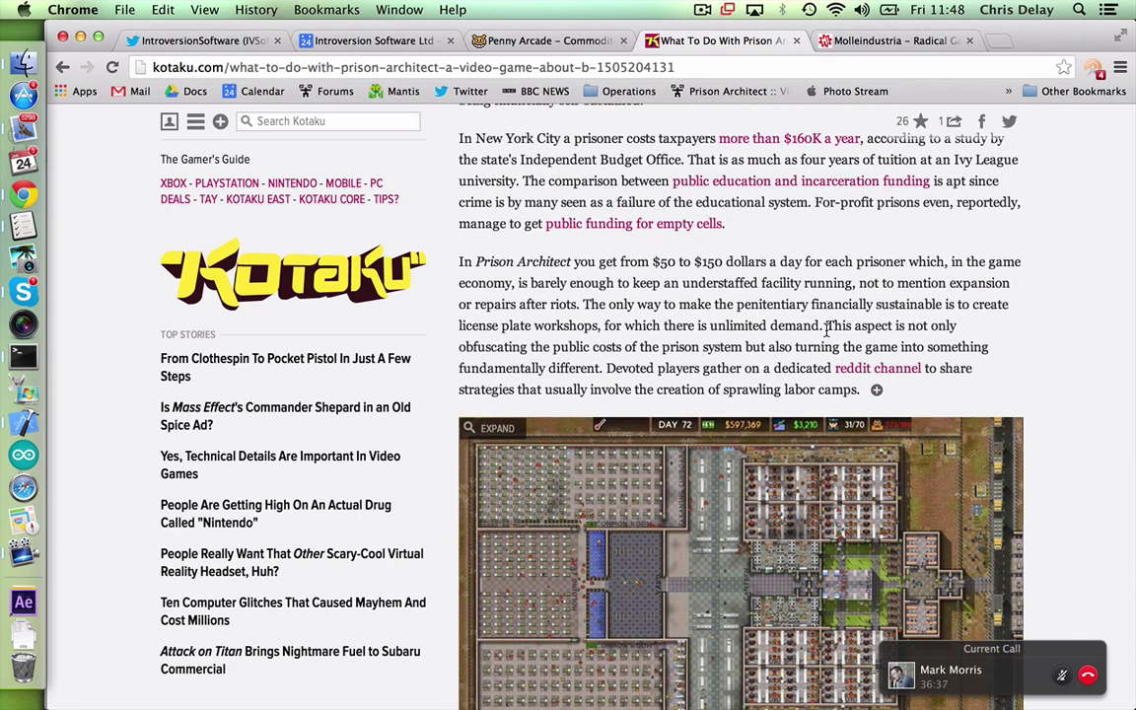
{"action": "scroll", "coordinate": [826, 330], "scroll_direction": "down", "scroll_amount": 1}
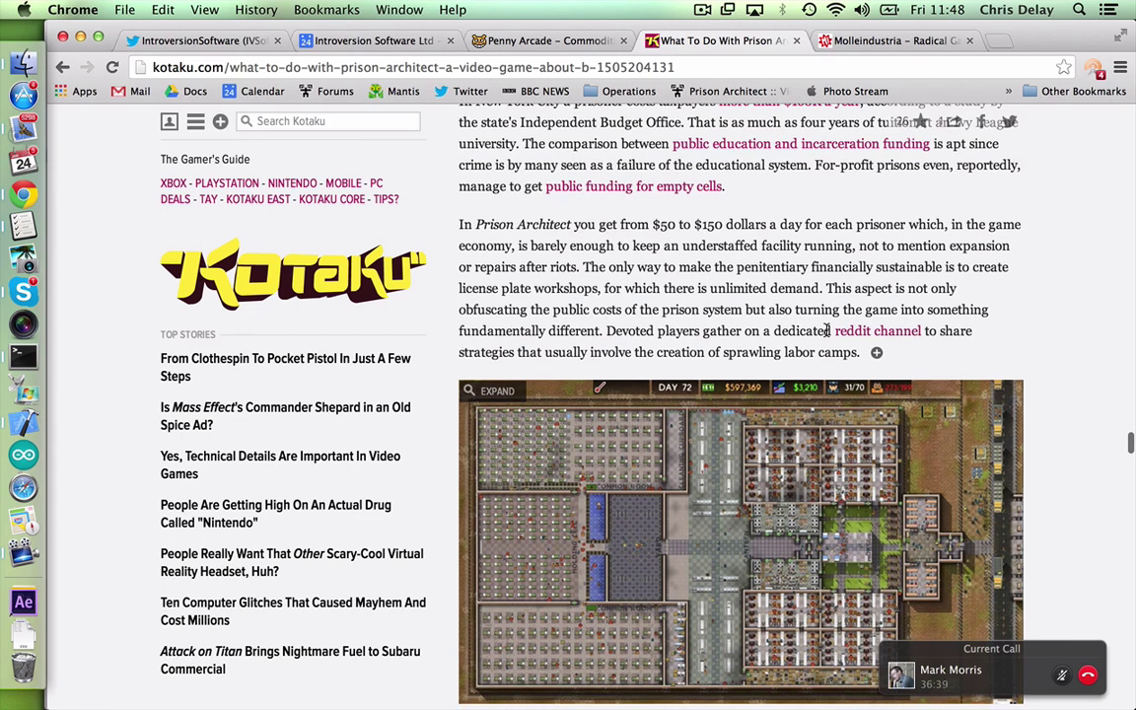
{"action": "scroll", "coordinate": [827, 333], "scroll_direction": "down", "scroll_amount": 12}
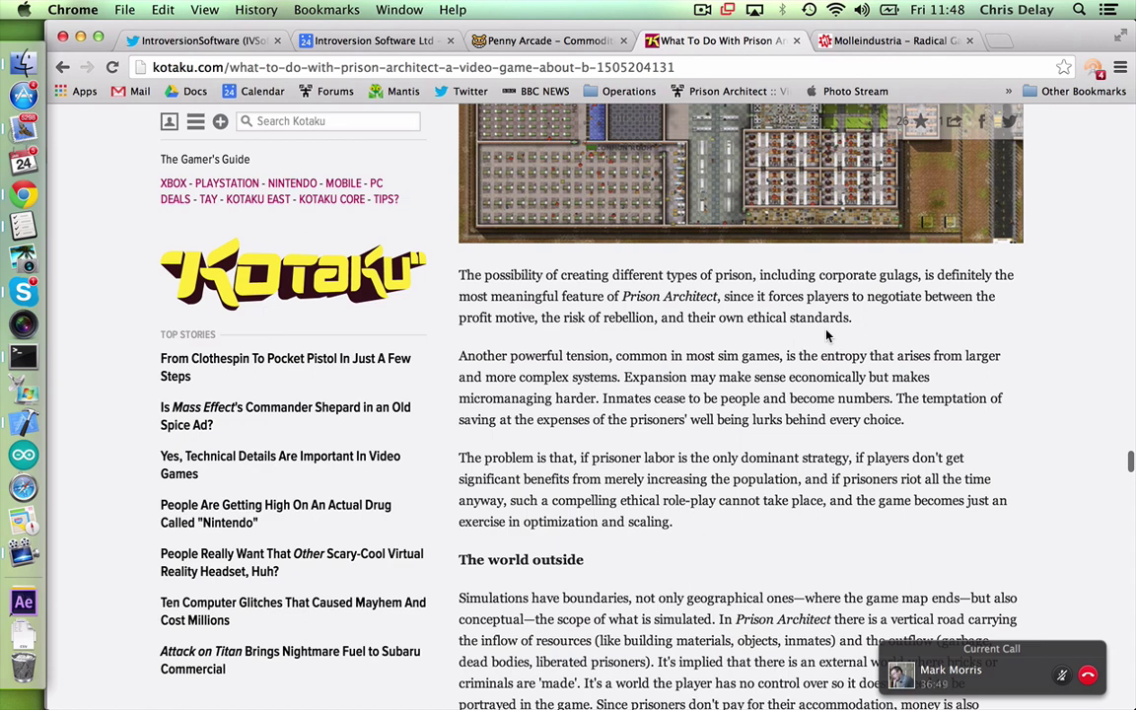
{"action": "scroll", "coordinate": [827, 336], "scroll_direction": "up", "scroll_amount": 2}
{"action": "scroll", "coordinate": [827, 336], "scroll_direction": "down", "scroll_amount": 2}
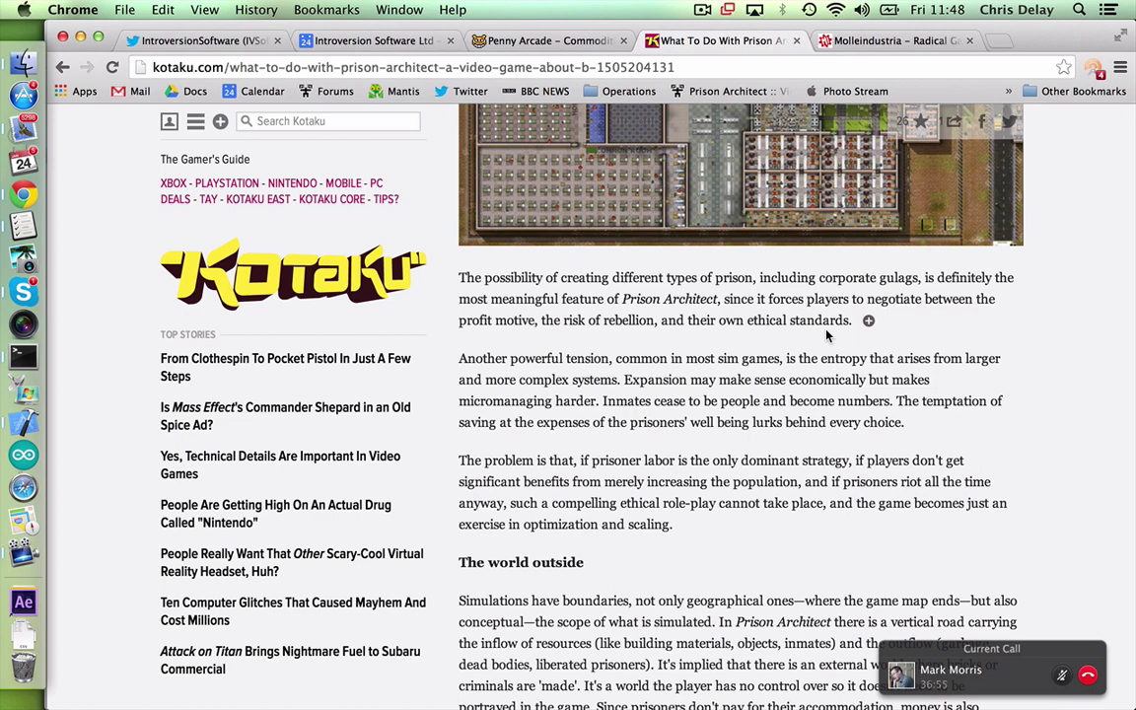
Go back over the labor camp screenshot and the paragraphs around it on prison types and player ethics.
{"action": "scroll", "coordinate": [827, 336], "scroll_direction": "up", "scroll_amount": 4}
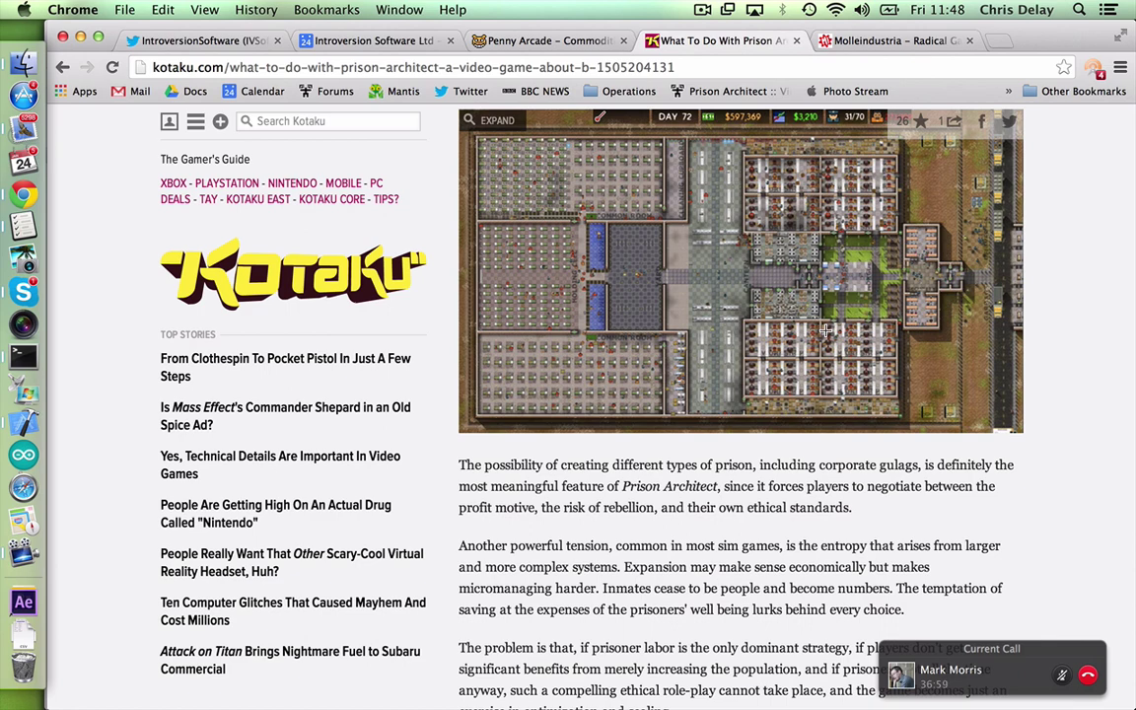
{"action": "scroll", "coordinate": [826, 332], "scroll_direction": "up", "scroll_amount": 1}
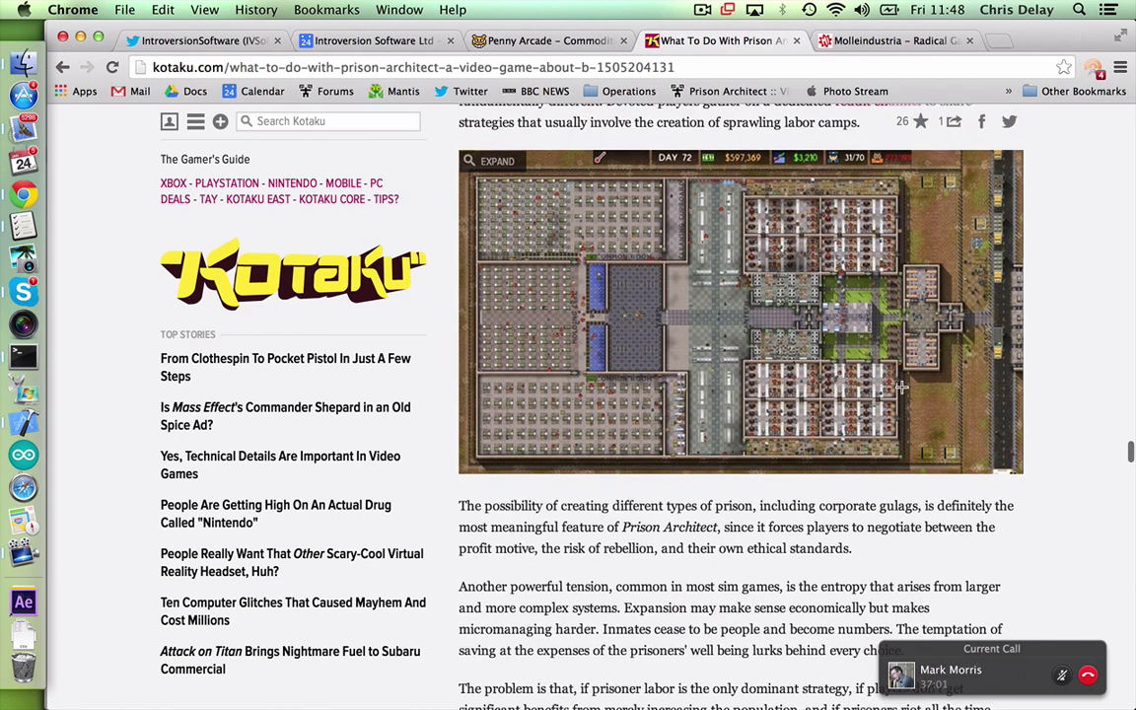
{"action": "scroll", "coordinate": [848, 335], "scroll_direction": "up", "scroll_amount": 1}
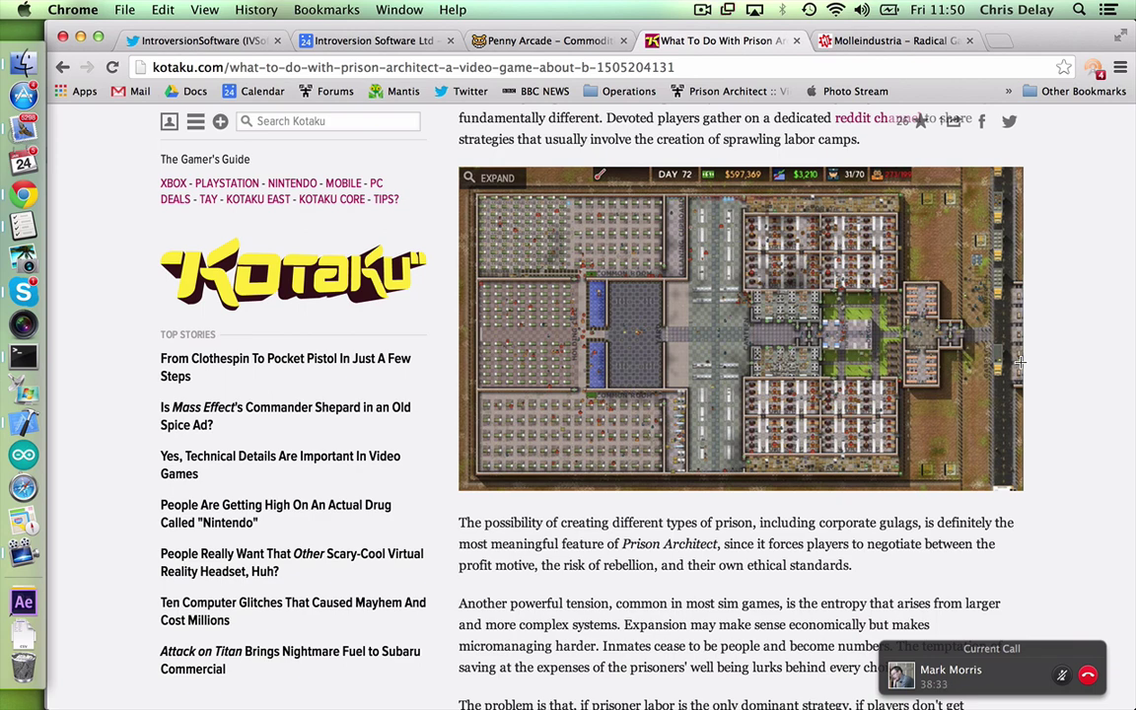
{"action": "scroll", "coordinate": [1065, 375], "scroll_direction": "down", "scroll_amount": 3}
{"action": "scroll", "coordinate": [1065, 375], "scroll_direction": "up", "scroll_amount": 5}
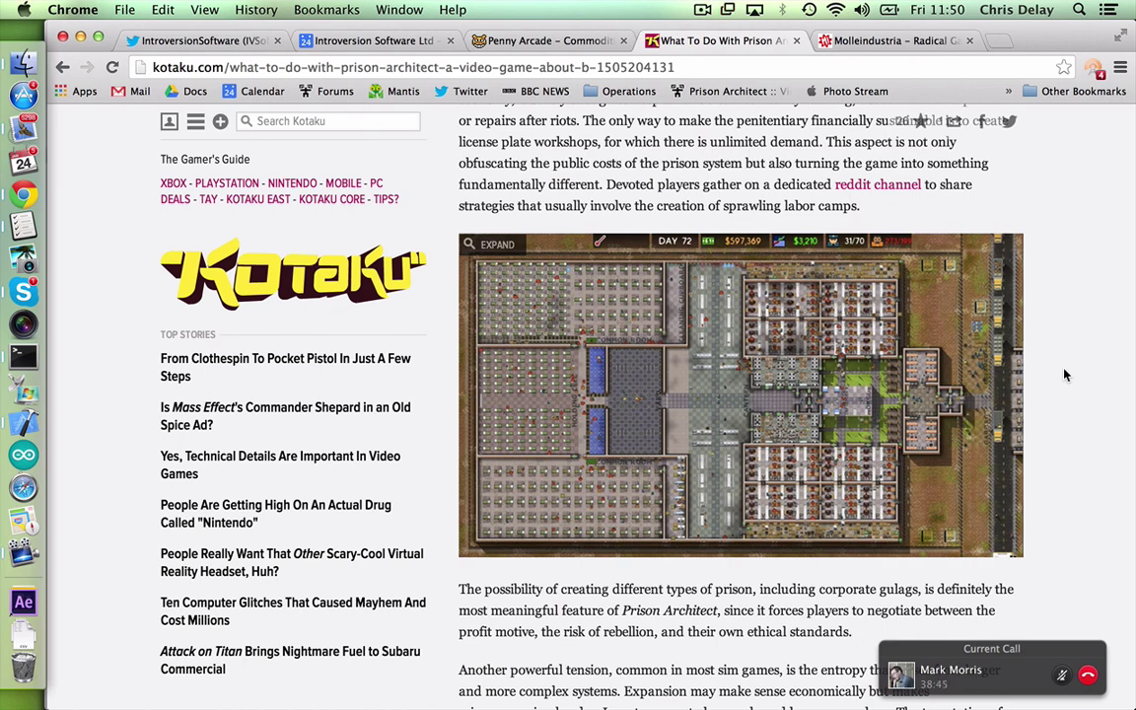
{"action": "scroll", "coordinate": [1064, 375], "scroll_direction": "down", "scroll_amount": 5}
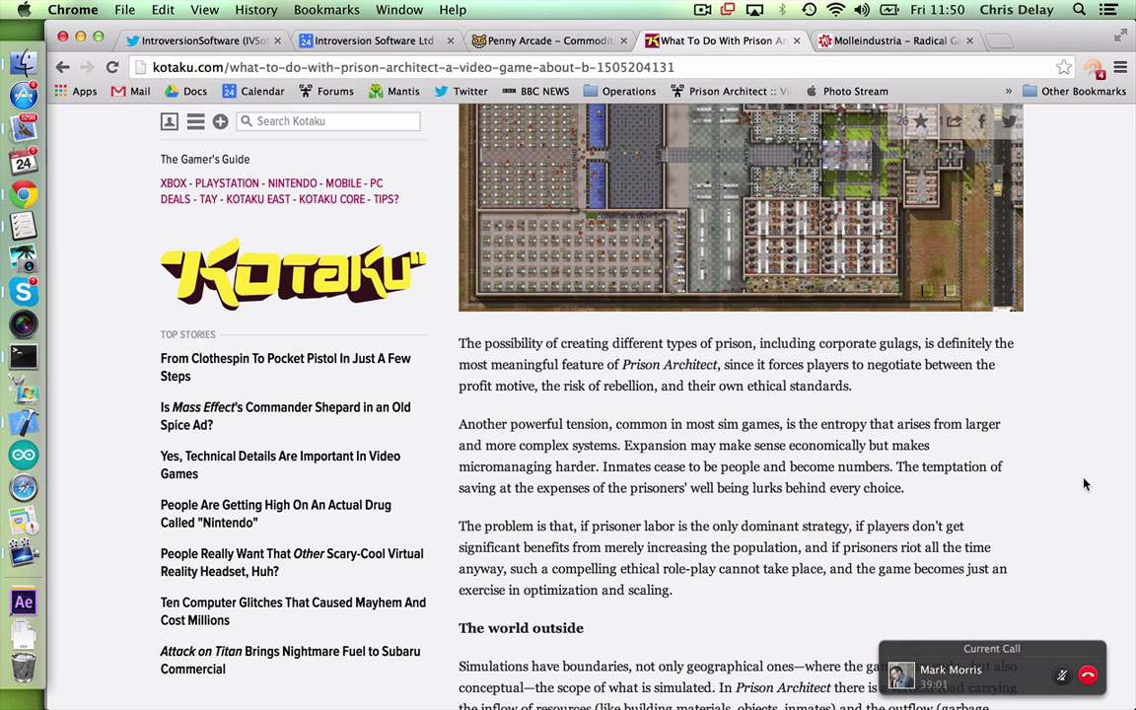
Read "The world outside" section and highlight the passage from "Laws could change" to the Kids for Cash scandal.
{"action": "scroll", "coordinate": [1083, 484], "scroll_direction": "down", "scroll_amount": 10}
{"action": "scroll", "coordinate": [1084, 483], "scroll_direction": "down", "scroll_amount": 3}
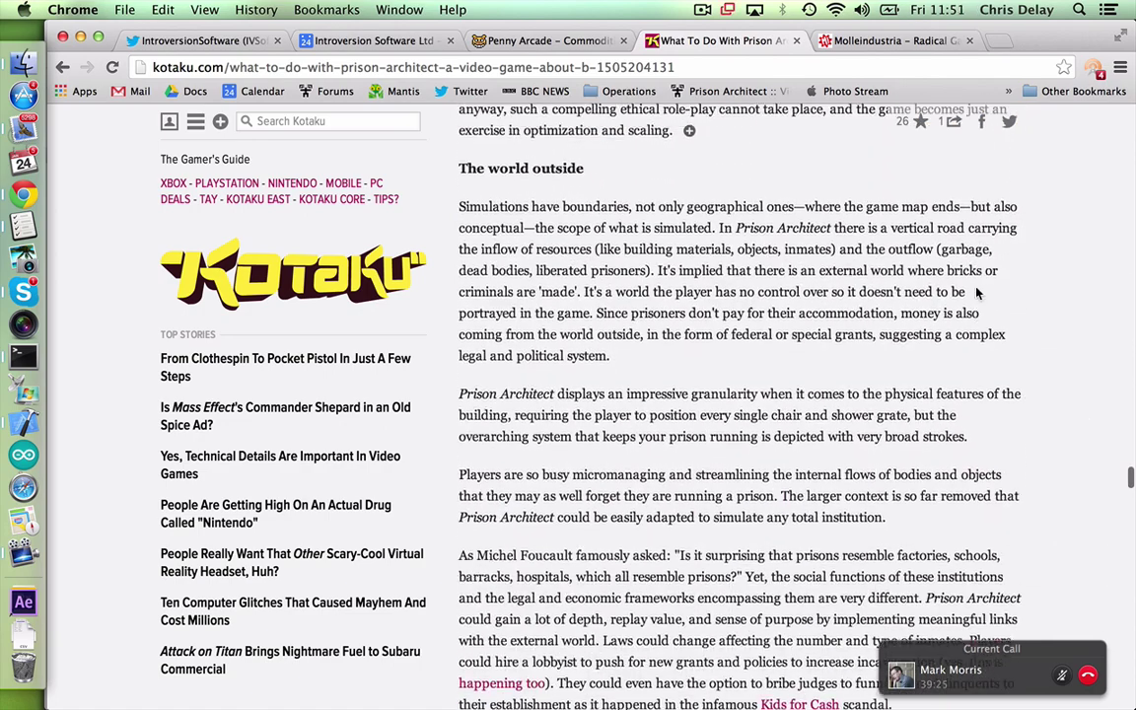
{"action": "scroll", "coordinate": [977, 287], "scroll_direction": "down", "scroll_amount": 3}
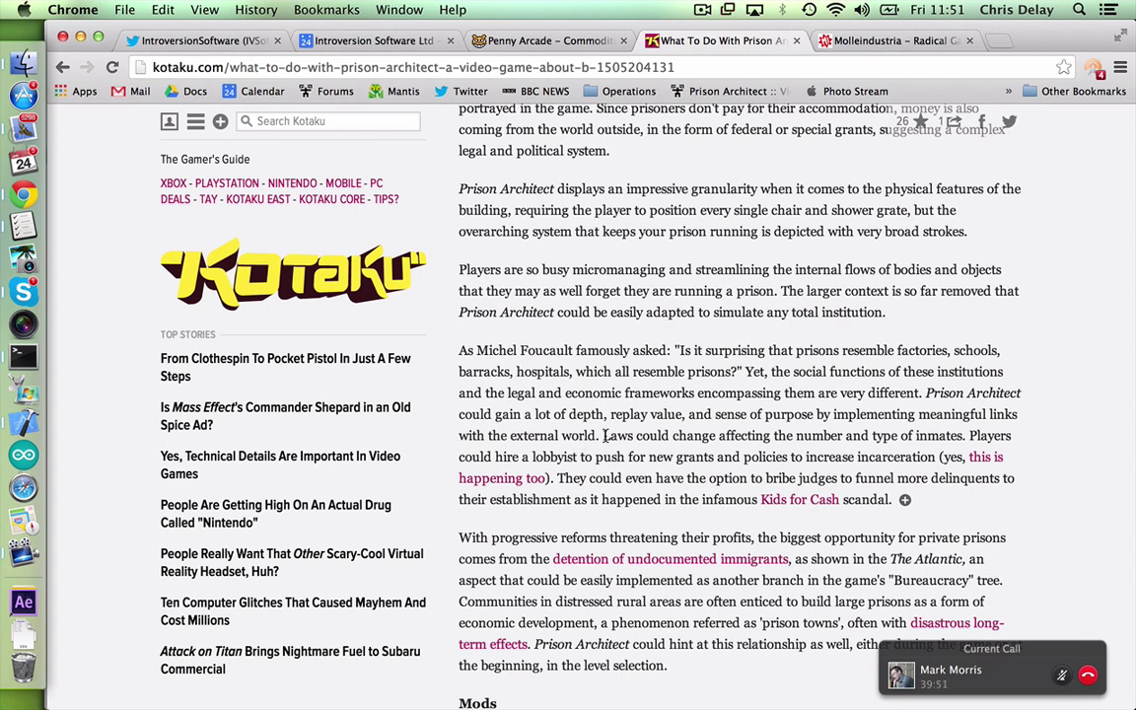
{"action": "left_click_drag", "start_coordinate": [604, 435], "coordinate": [909, 503]}
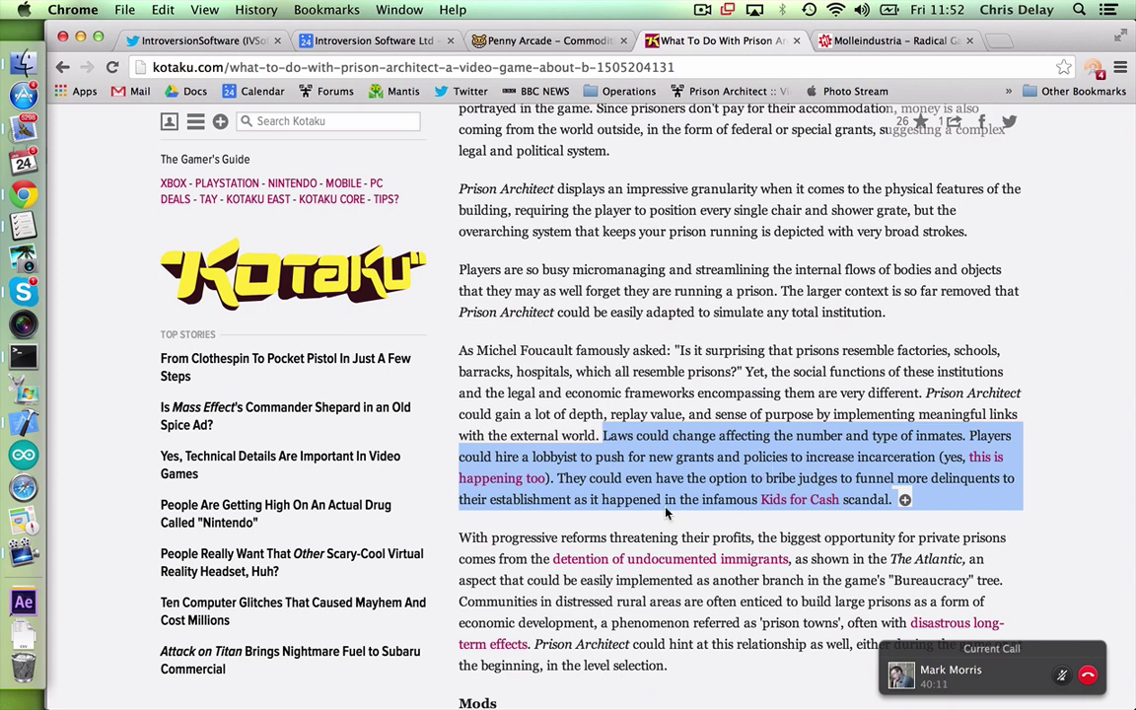
{"action": "scroll", "coordinate": [667, 512], "scroll_direction": "down", "scroll_amount": 1}
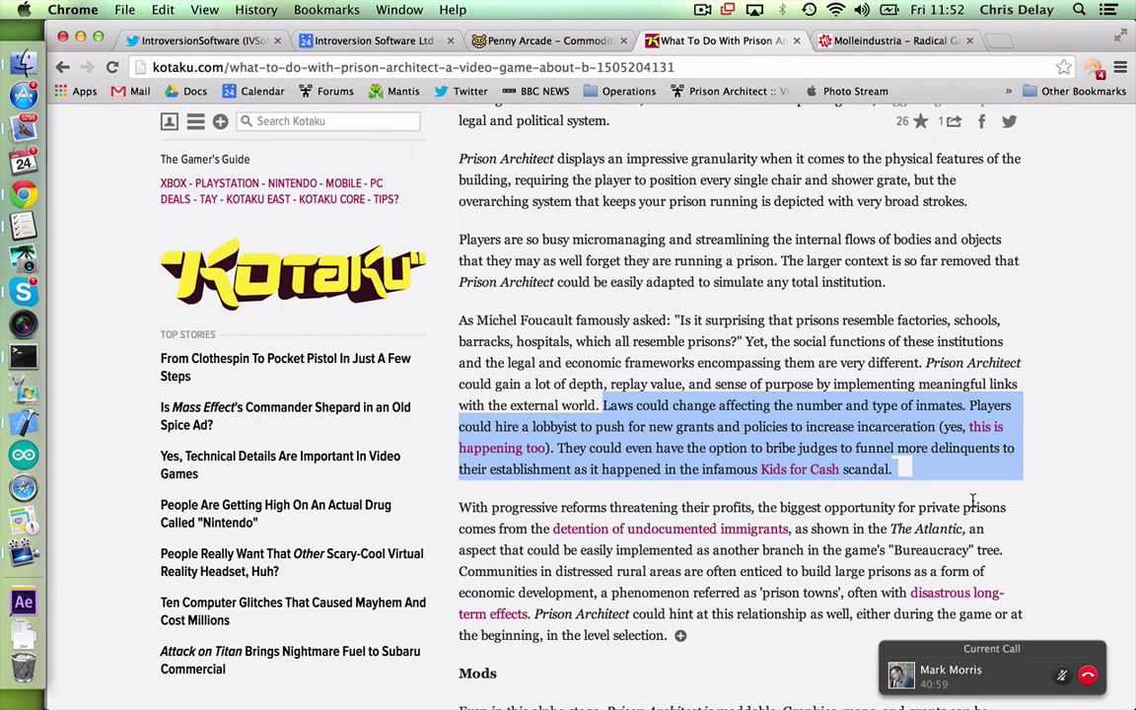
Revisit the earlier sections of the article, from the Incarcerated Americans chart to "Punish or Rehabilitate?".
{"action": "scroll", "coordinate": [972, 500], "scroll_direction": "down", "scroll_amount": 20}
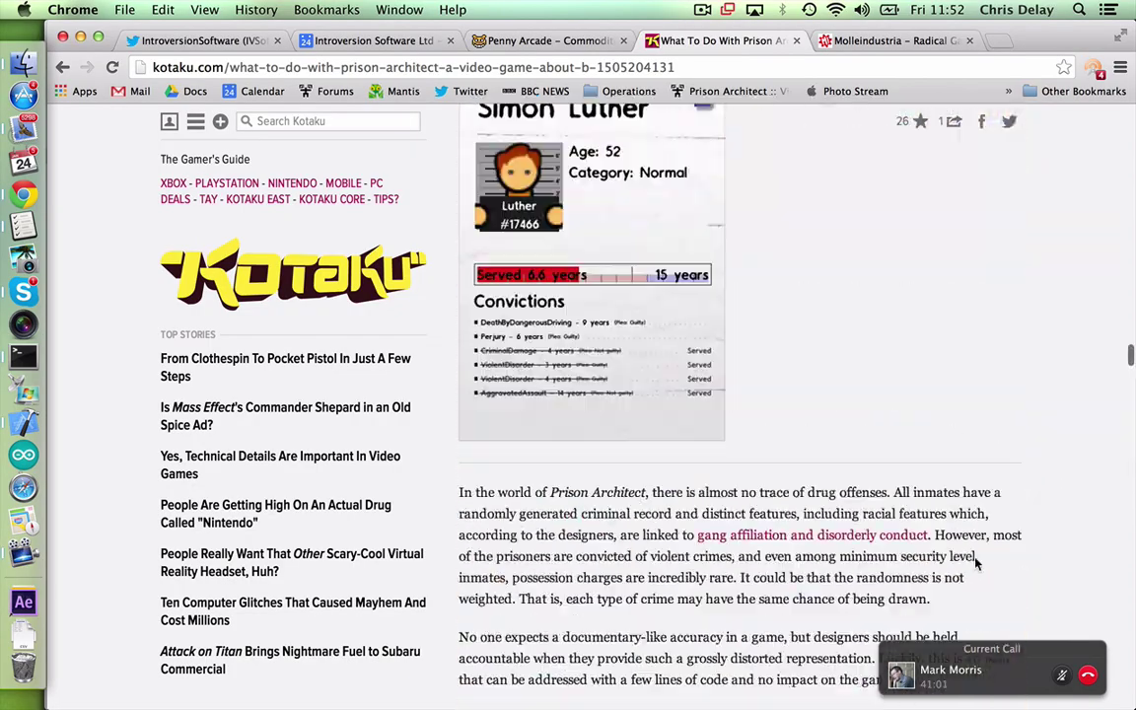
{"action": "scroll", "coordinate": [974, 562], "scroll_direction": "down", "scroll_amount": 20}
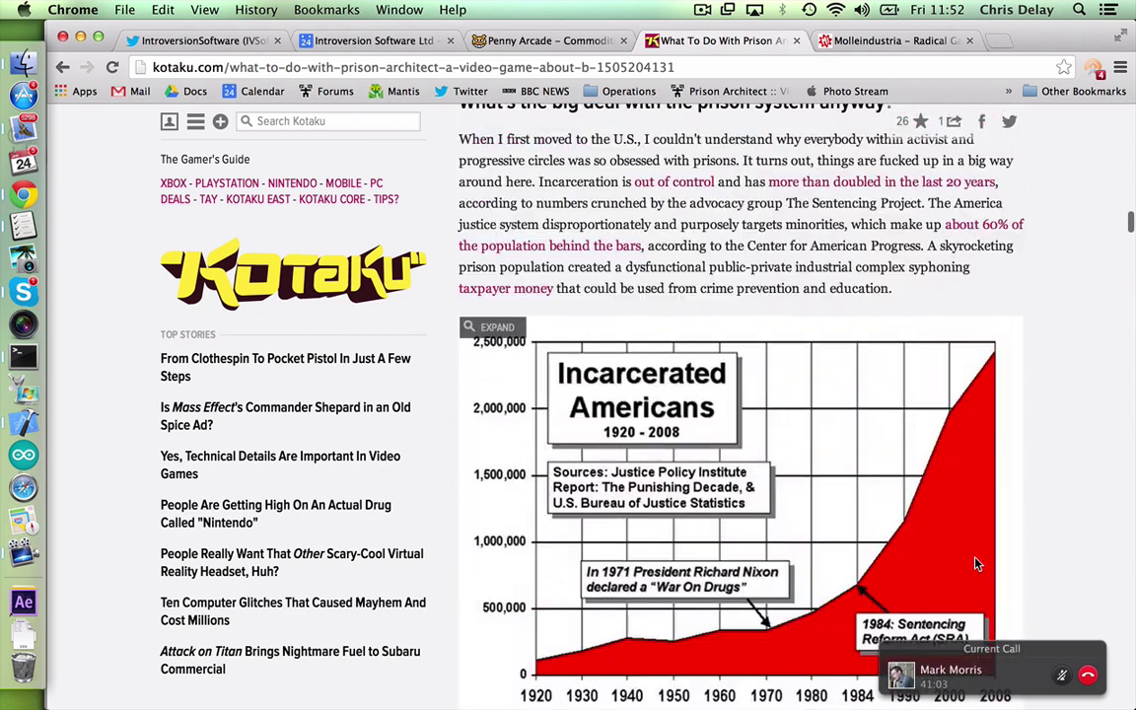
{"action": "scroll", "coordinate": [974, 564], "scroll_direction": "down", "scroll_amount": 4}
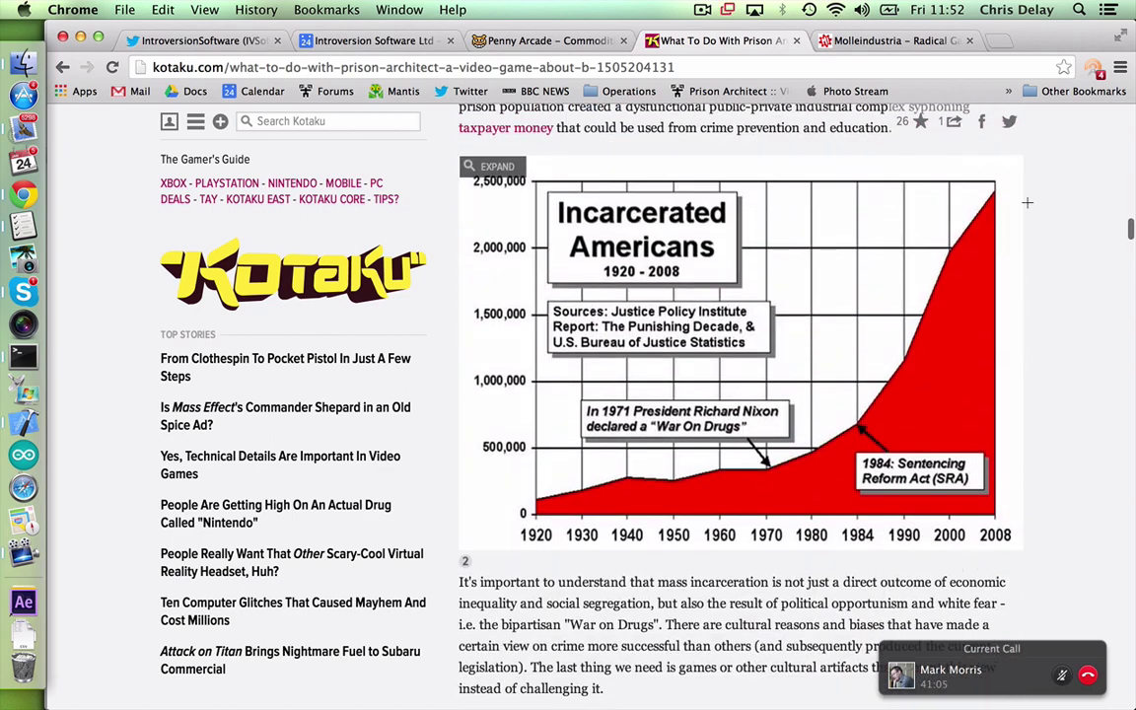
{"action": "scroll", "coordinate": [1036, 208], "scroll_direction": "down", "scroll_amount": 1}
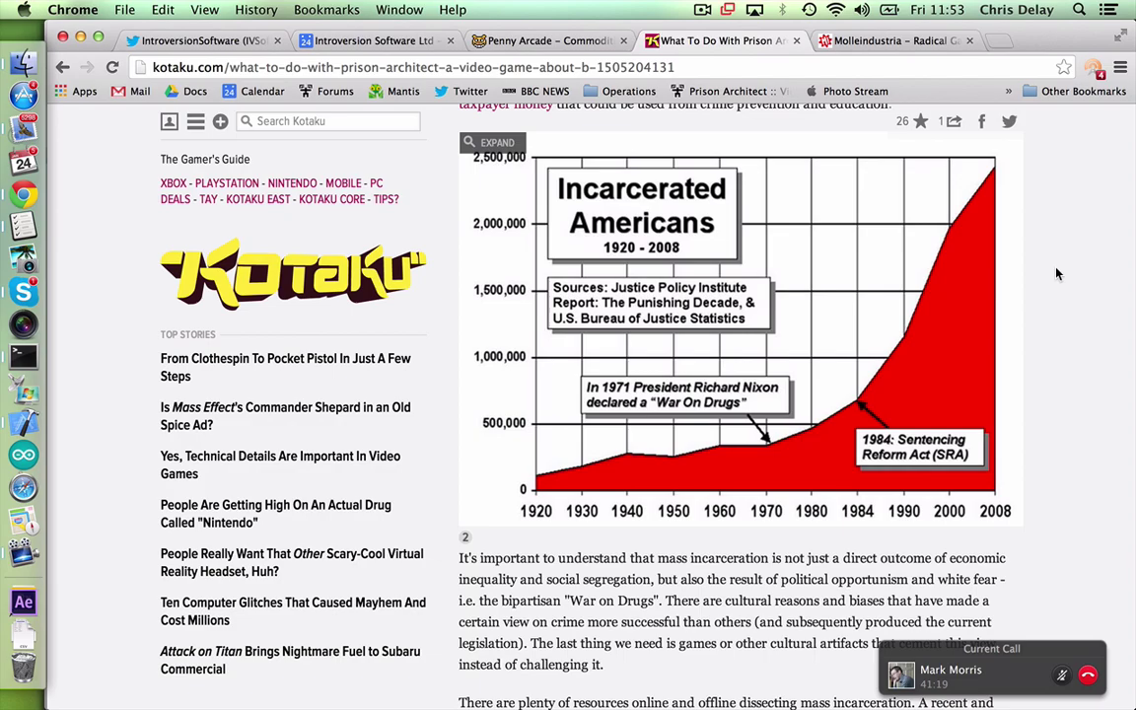
{"action": "scroll", "coordinate": [1056, 273], "scroll_direction": "down", "scroll_amount": 15}
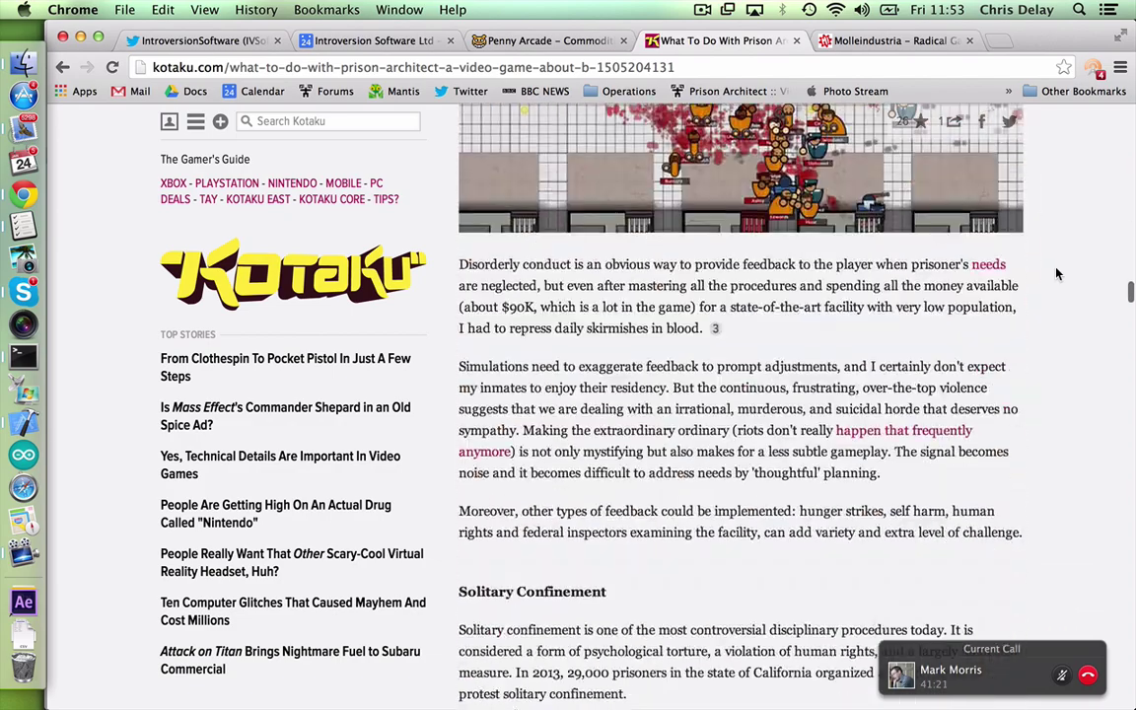
{"action": "scroll", "coordinate": [1056, 273], "scroll_direction": "down", "scroll_amount": 15}
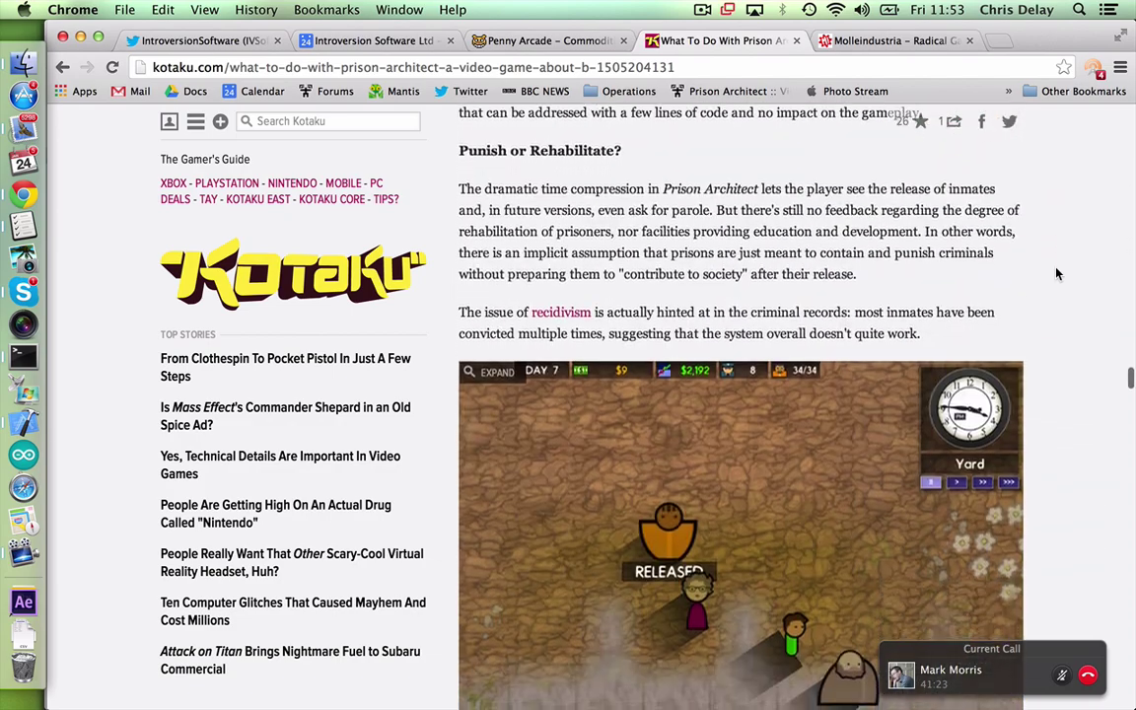
{"action": "scroll", "coordinate": [1056, 273], "scroll_direction": "up", "scroll_amount": 1}
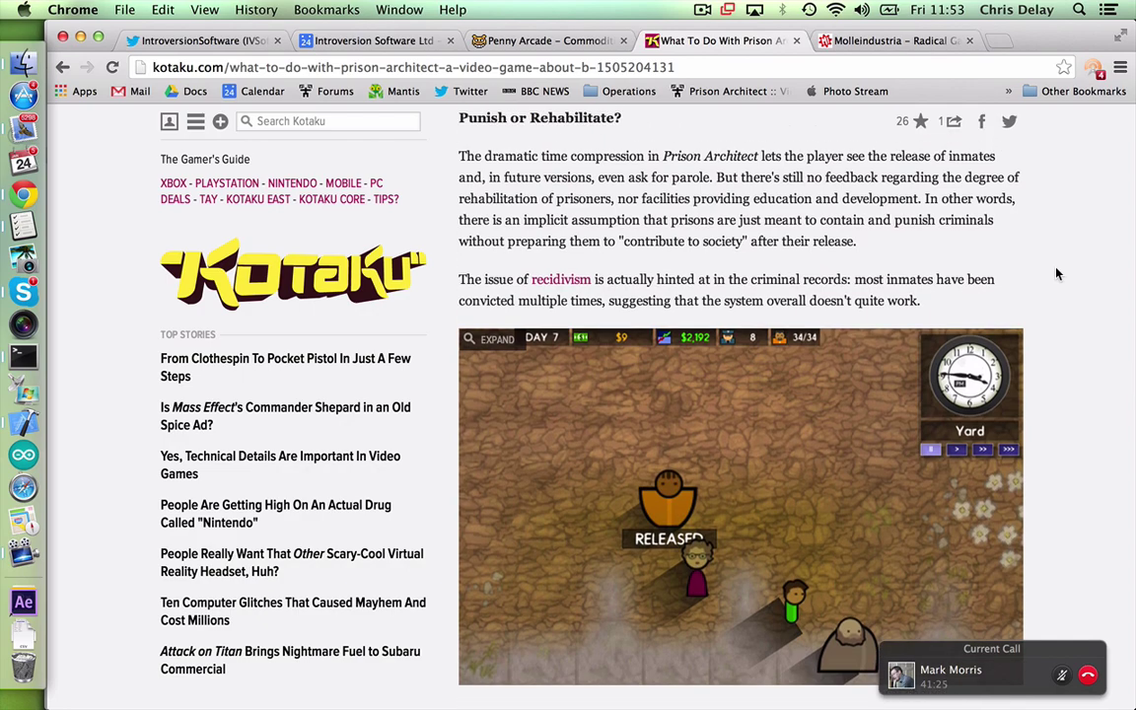
Return to "The world outside" section and read on through the "Mods" section to the author note.
{"action": "scroll", "coordinate": [1056, 273], "scroll_direction": "down", "scroll_amount": 15}
{"action": "scroll", "coordinate": [1056, 273], "scroll_direction": "down", "scroll_amount": 15}
{"action": "scroll", "coordinate": [1056, 273], "scroll_direction": "down", "scroll_amount": 20}
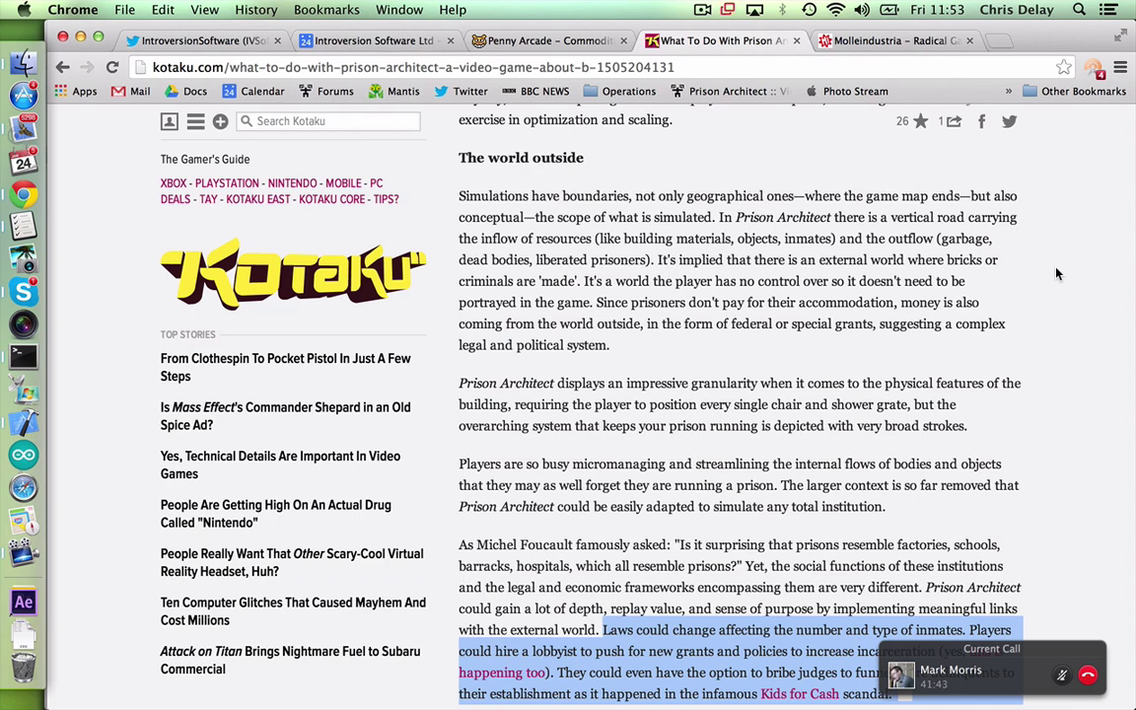
{"action": "scroll", "coordinate": [1056, 274], "scroll_direction": "down", "scroll_amount": 3}
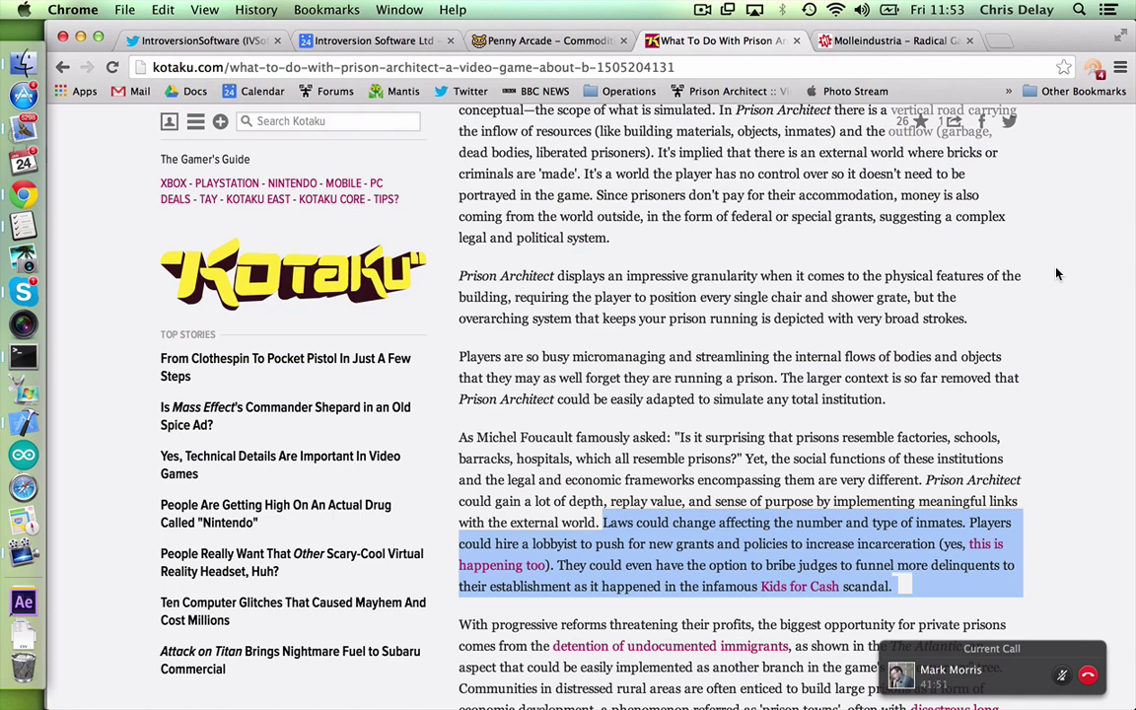
{"action": "scroll", "coordinate": [1056, 273], "scroll_direction": "down", "scroll_amount": 5}
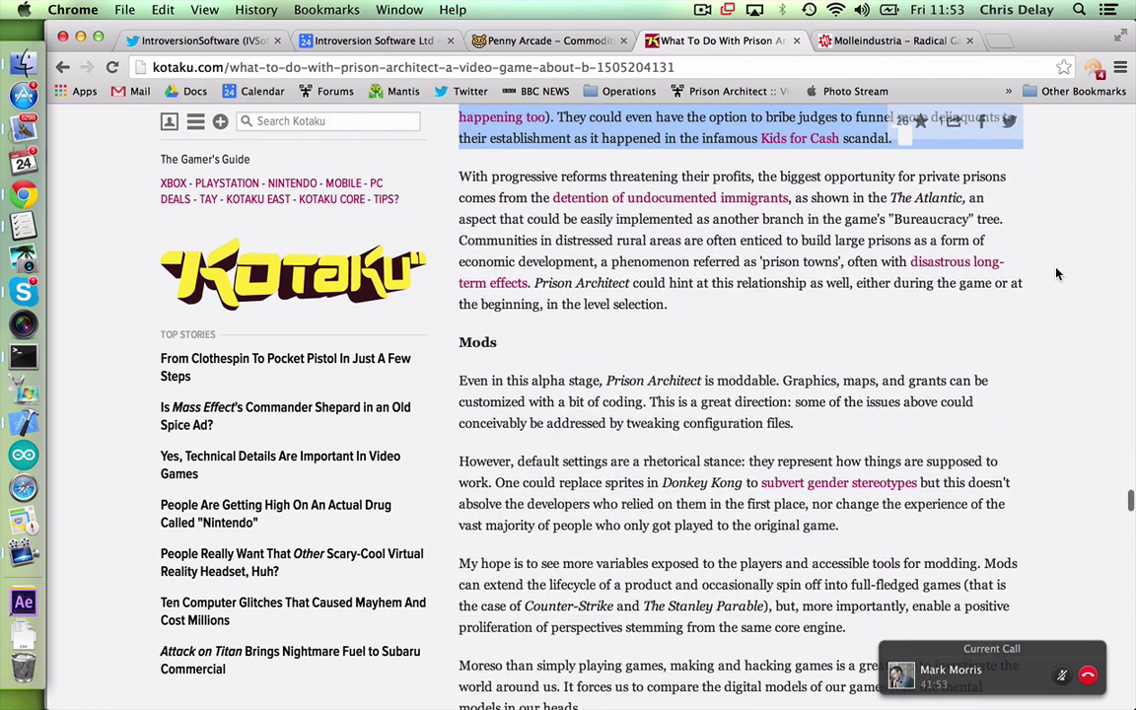
{"action": "scroll", "coordinate": [1056, 274], "scroll_direction": "down", "scroll_amount": 2}
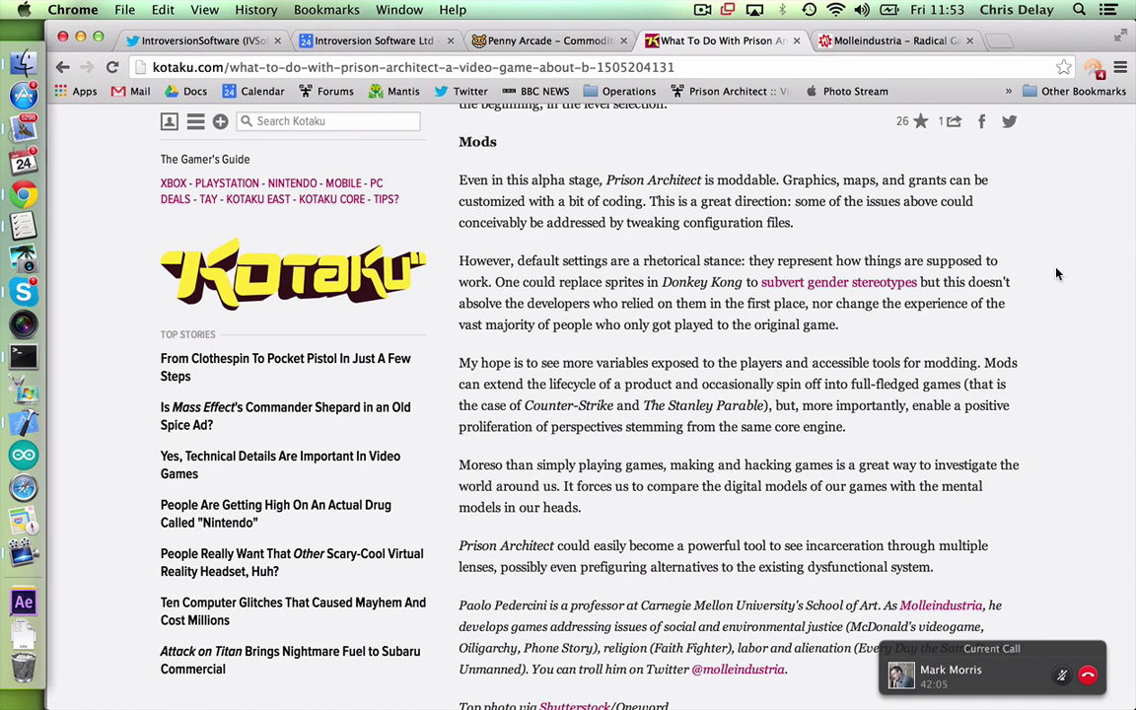
{"action": "scroll", "coordinate": [1056, 273], "scroll_direction": "down", "scroll_amount": 5}
{"action": "scroll", "coordinate": [1056, 273], "scroll_direction": "up", "scroll_amount": 4}
{"action": "scroll", "coordinate": [1056, 273], "scroll_direction": "up", "scroll_amount": 3}
{"action": "scroll", "coordinate": [1056, 273], "scroll_direction": "down", "scroll_amount": 1}
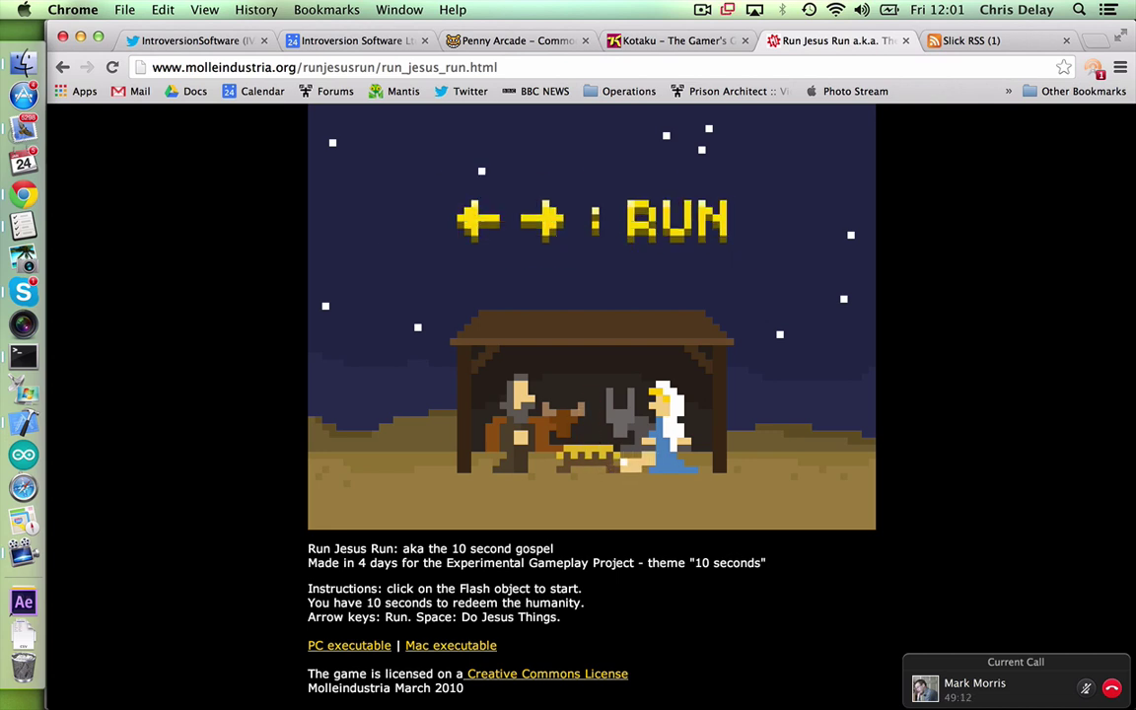
Play Molleindustria's browser game Run Jesus Run twice, running through the gospel scenes to the Last Supper on the second attempt.
{"action": "key", "text": "Right"}
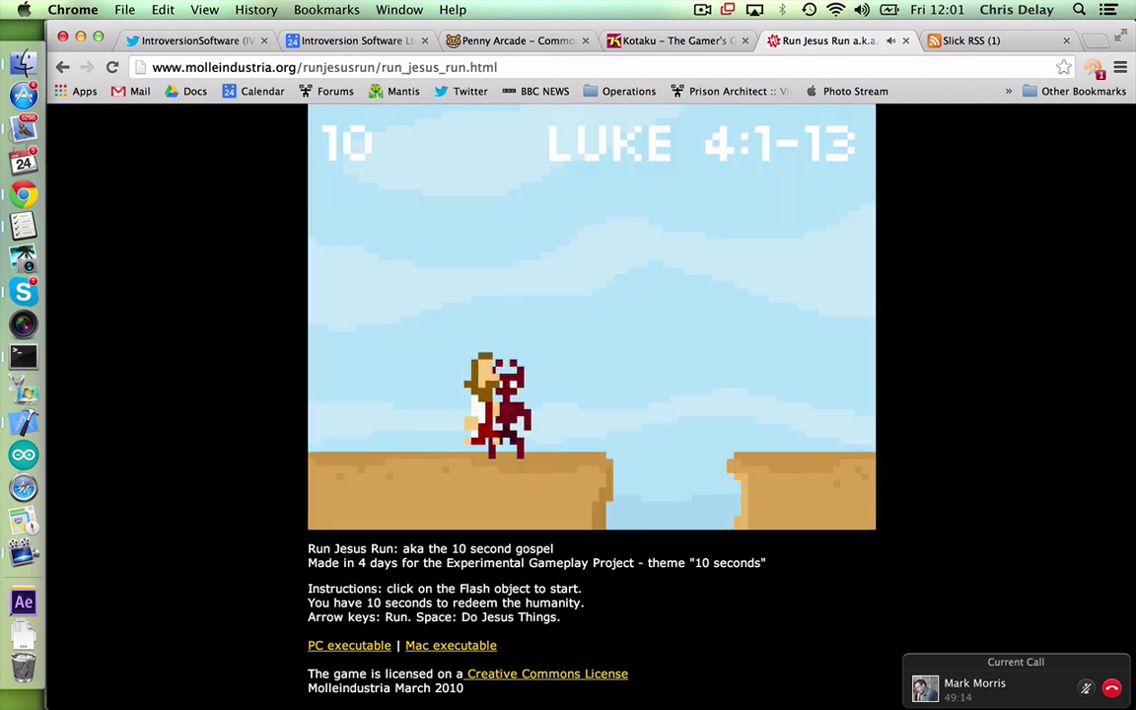
{"action": "key", "text": "Up"}
{"action": "key", "text": "Right"}
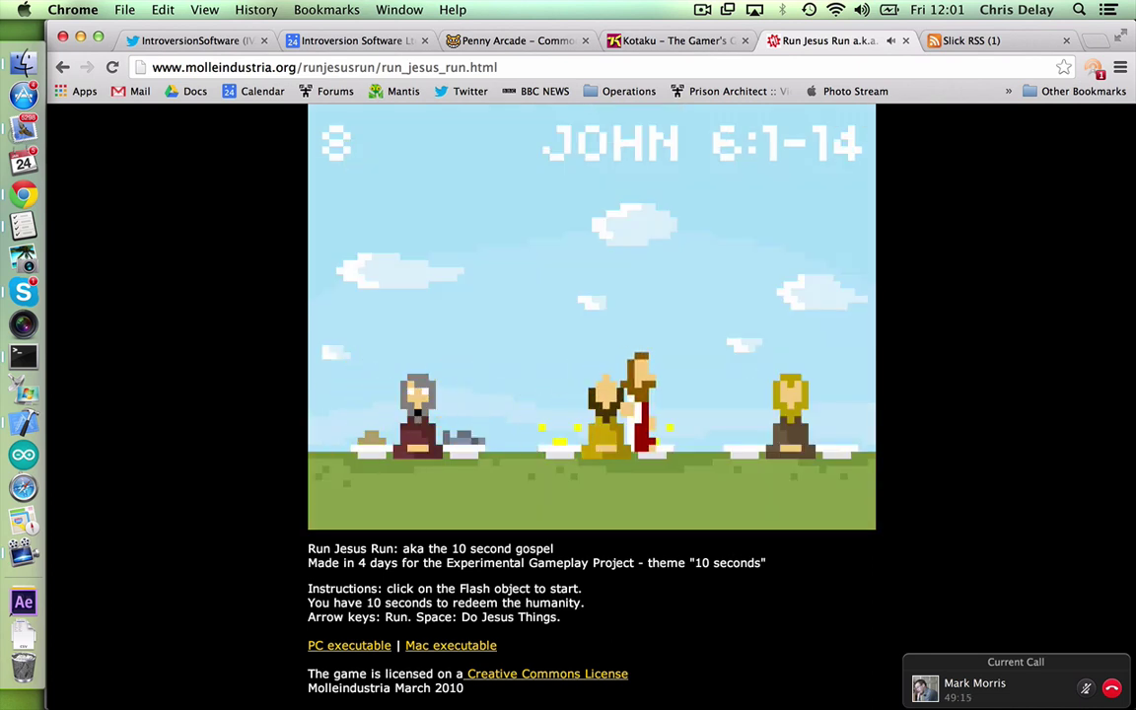
{"action": "key", "text": "Right"}
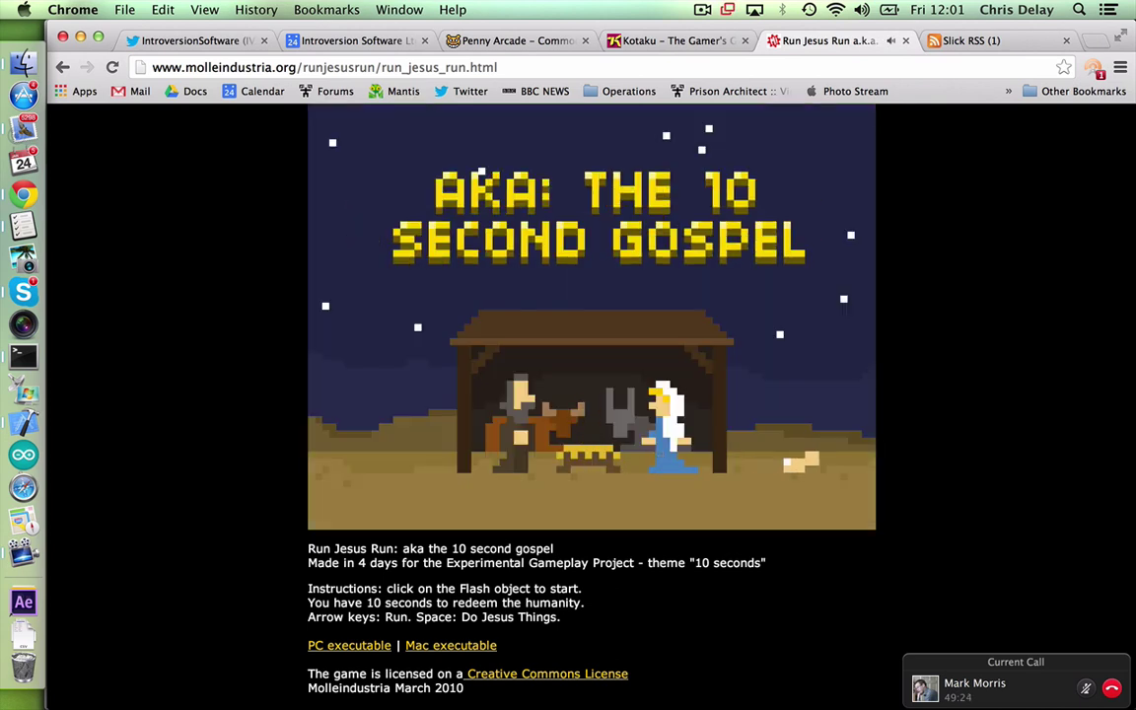
{"action": "key", "text": "Right"}
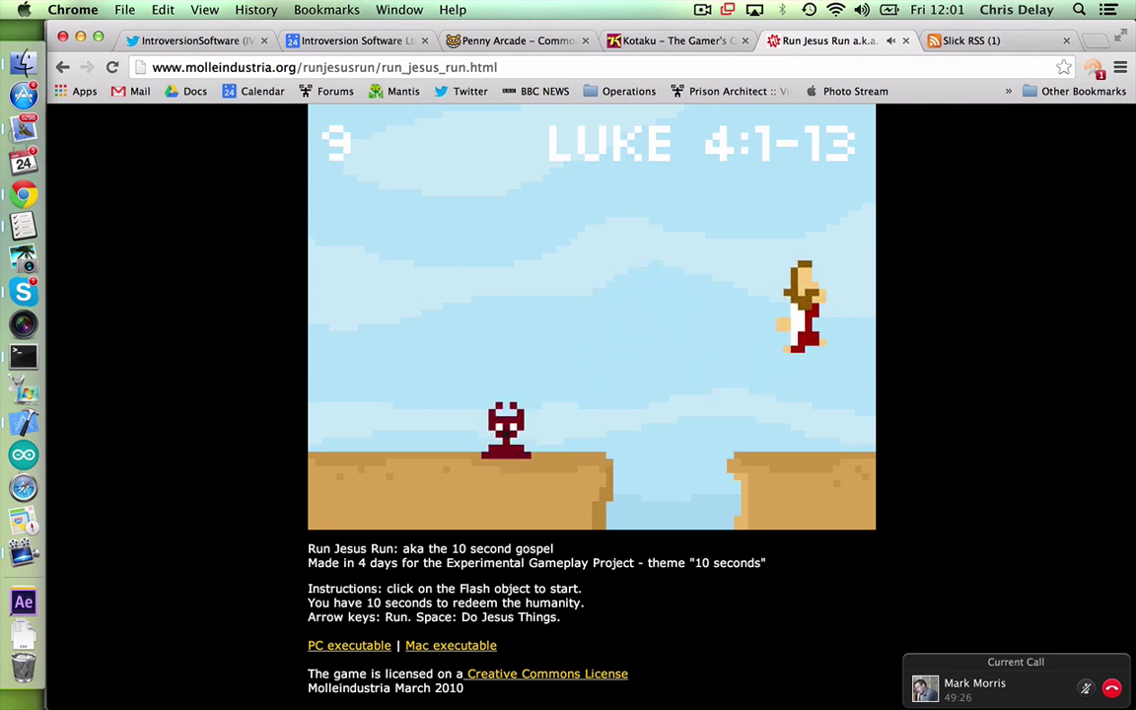
{"action": "key", "text": "Right"}
{"action": "key", "text": "Right"}
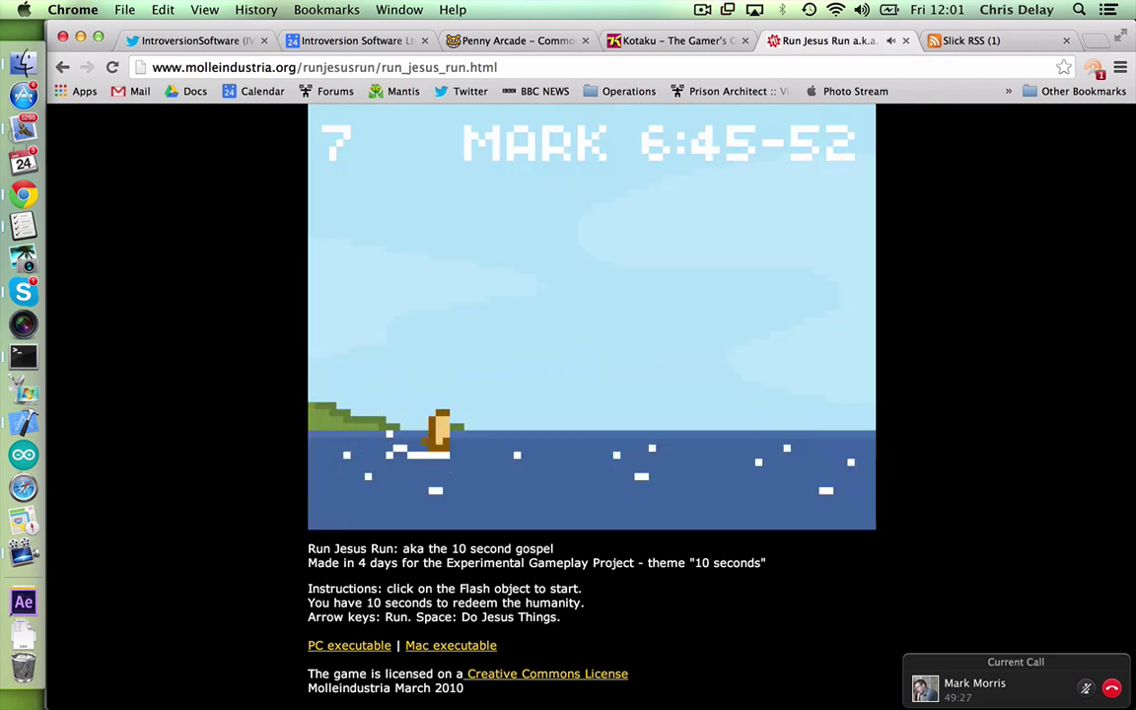
{"action": "key", "text": "Right"}
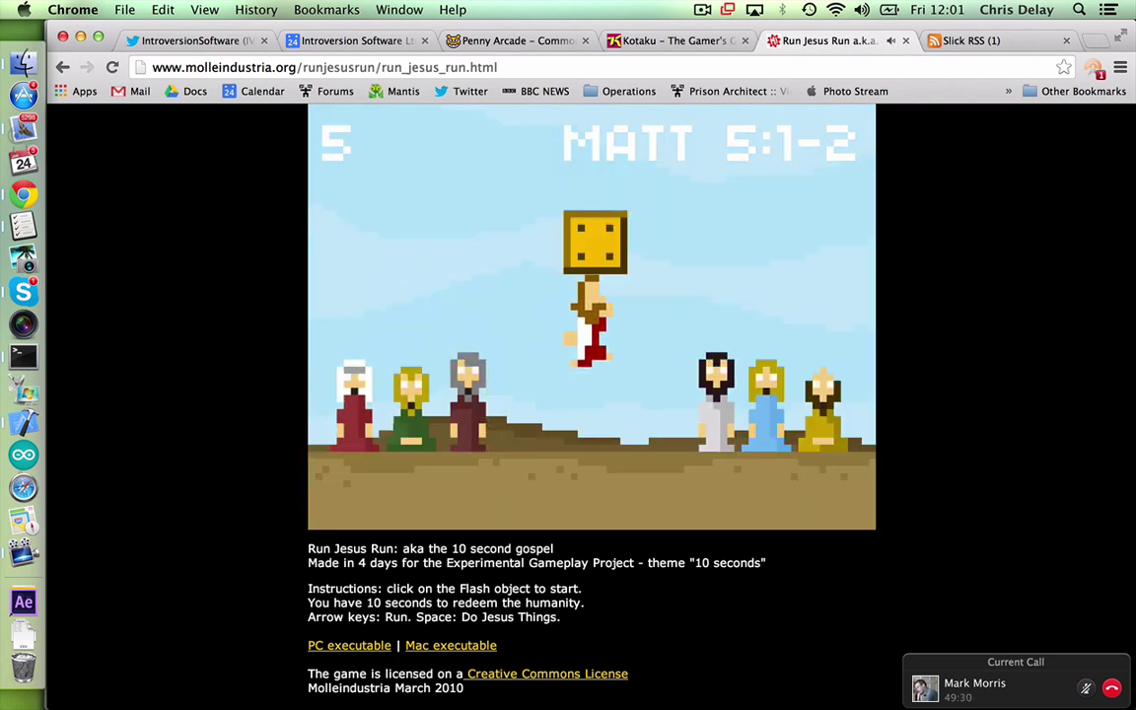
{"action": "key", "text": "Right"}
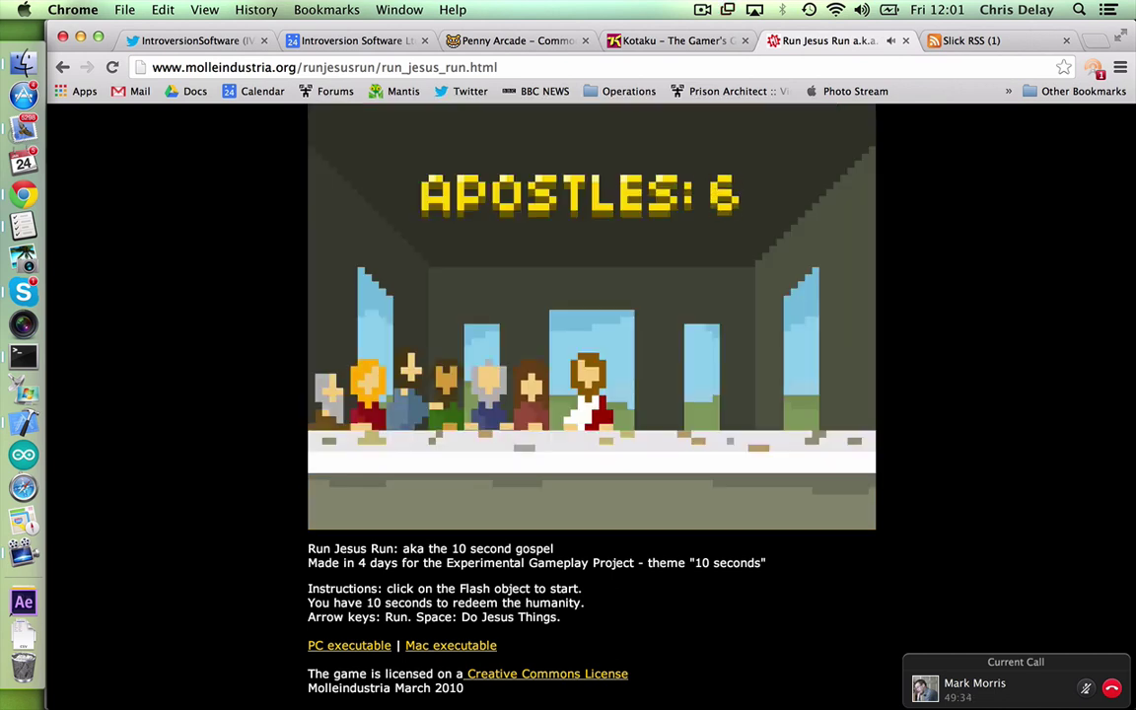